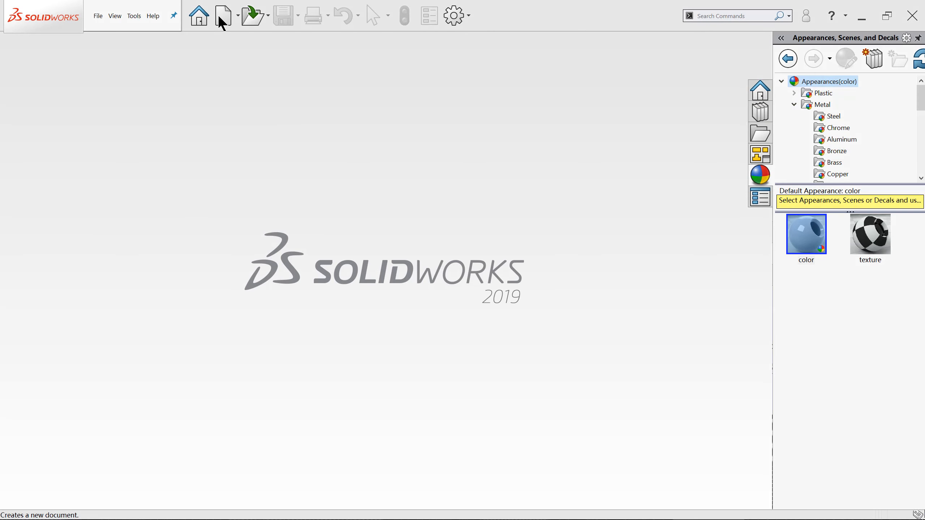
Create a new part and sketch a center rectangle about 196 mm wide on the Top Plane, centred on the origin
{"action": "left_click", "coordinate": [219, 16]}
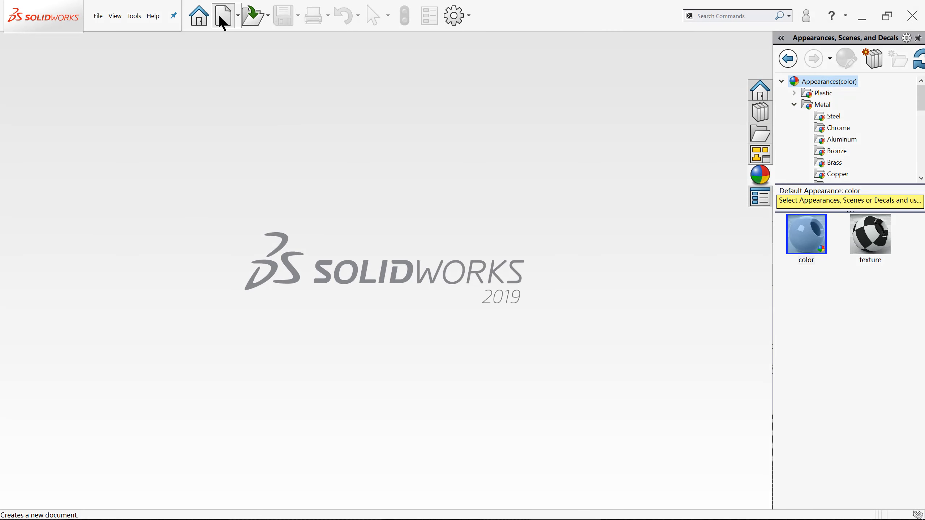
{"action": "double_click", "coordinate": [187, 154]}
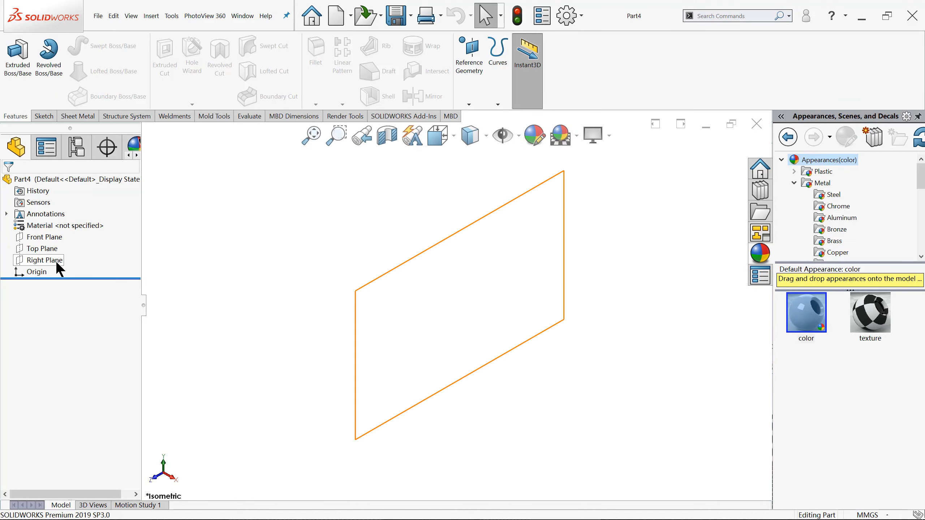
{"action": "left_click", "coordinate": [38, 248]}
{"action": "left_click", "coordinate": [43, 237]}
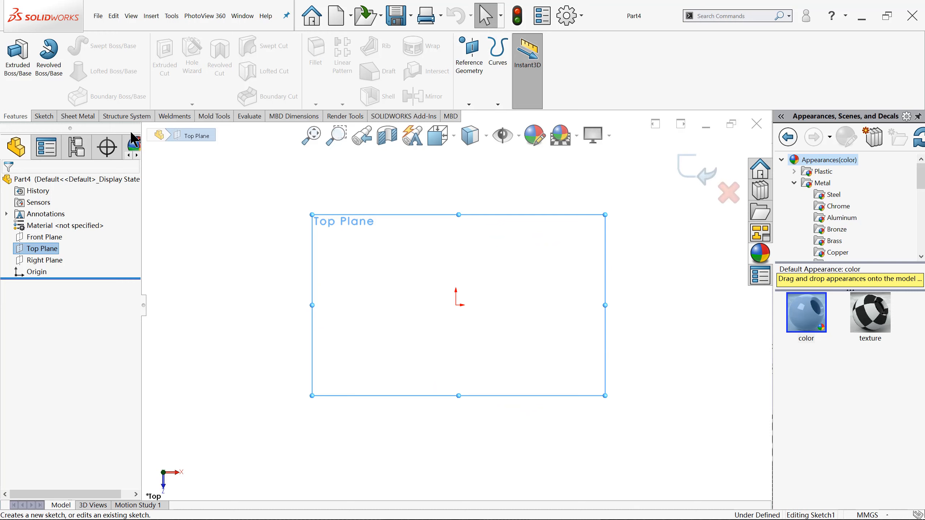
{"action": "left_click", "coordinate": [86, 70]}
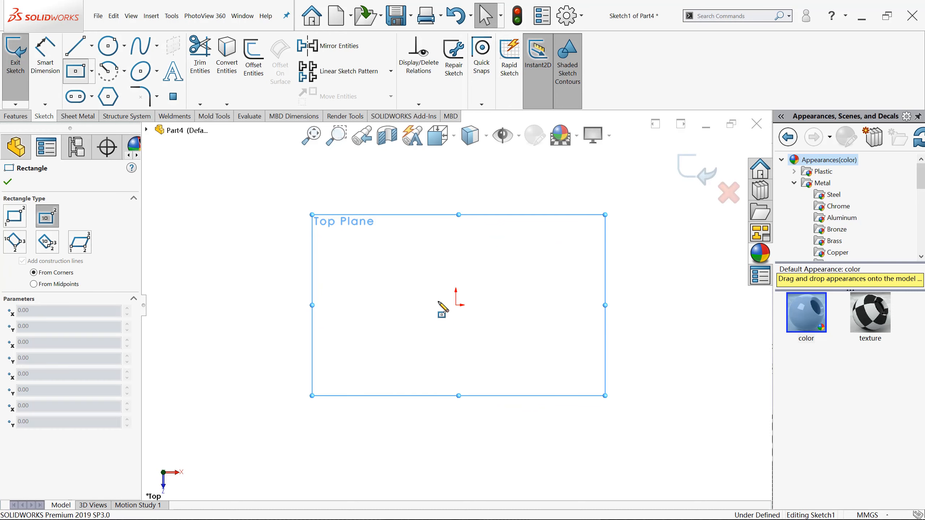
{"action": "left_click", "coordinate": [455, 306]}
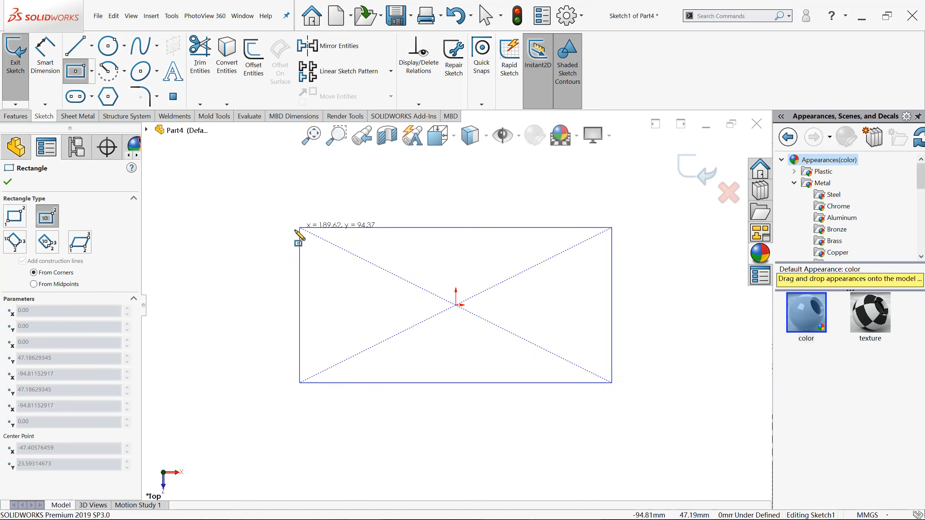
{"action": "left_click", "coordinate": [294, 230]}
Dimension the rectangle 430 mm wide and 205 mm high
{"action": "left_click", "coordinate": [46, 66]}
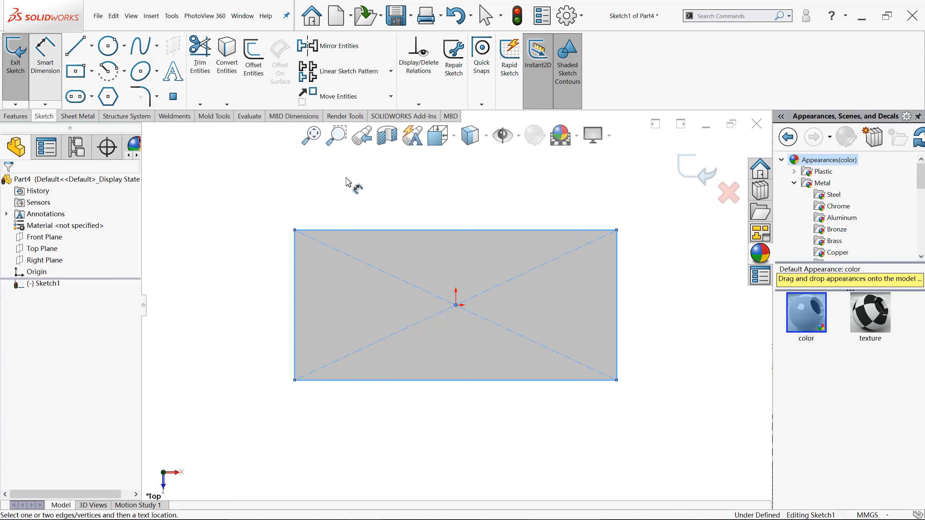
{"action": "left_click", "coordinate": [439, 231]}
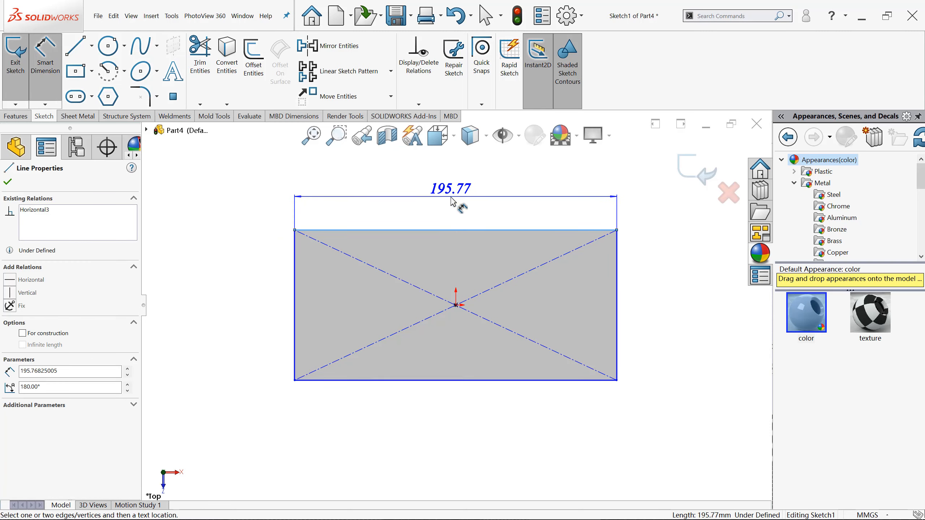
{"action": "left_click", "coordinate": [451, 203]}
{"action": "type", "text": "4"}
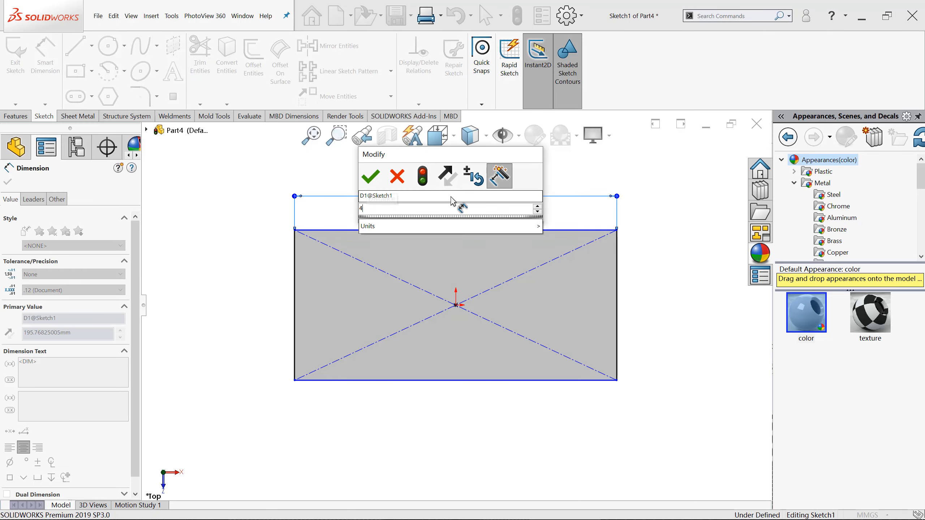
{"action": "type", "text": "30"}
{"action": "key", "text": "Return"}
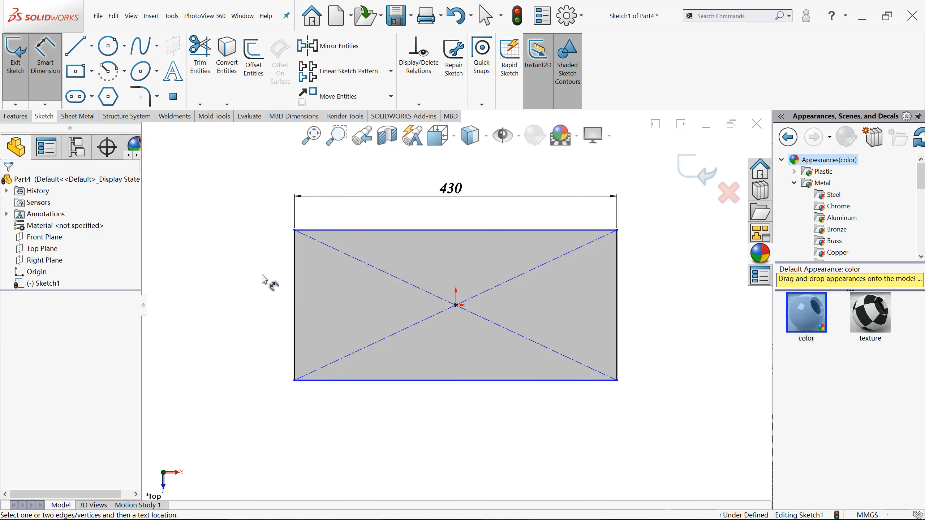
{"action": "left_click", "coordinate": [295, 259]}
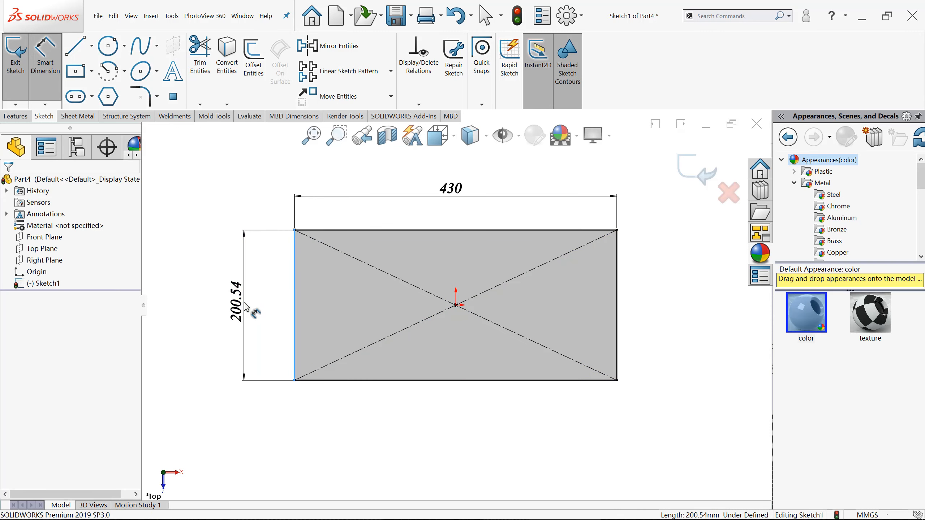
{"action": "left_click", "coordinate": [245, 306]}
{"action": "type", "text": "205"}
{"action": "key", "text": "Return"}
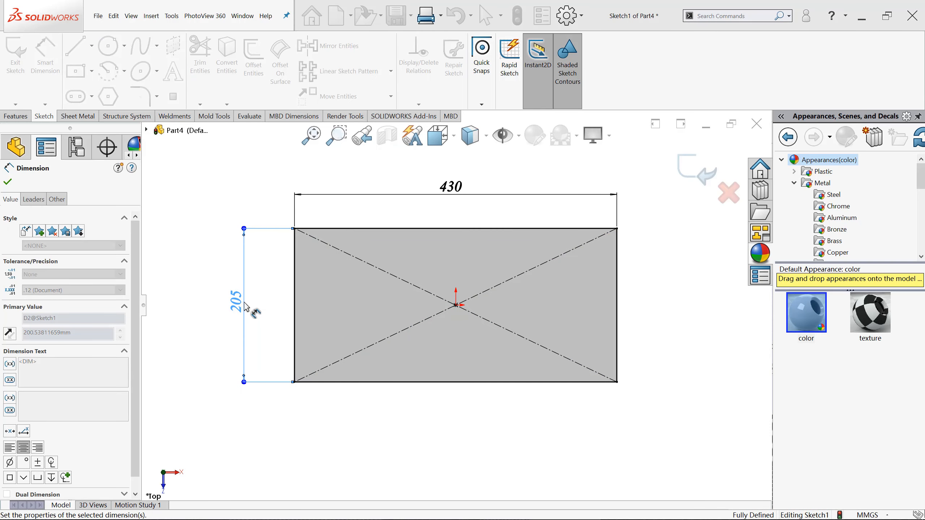
Extrude the rectangle as a blind boss 90 mm deep
{"action": "left_click", "coordinate": [15, 117]}
{"action": "left_click", "coordinate": [17, 55]}
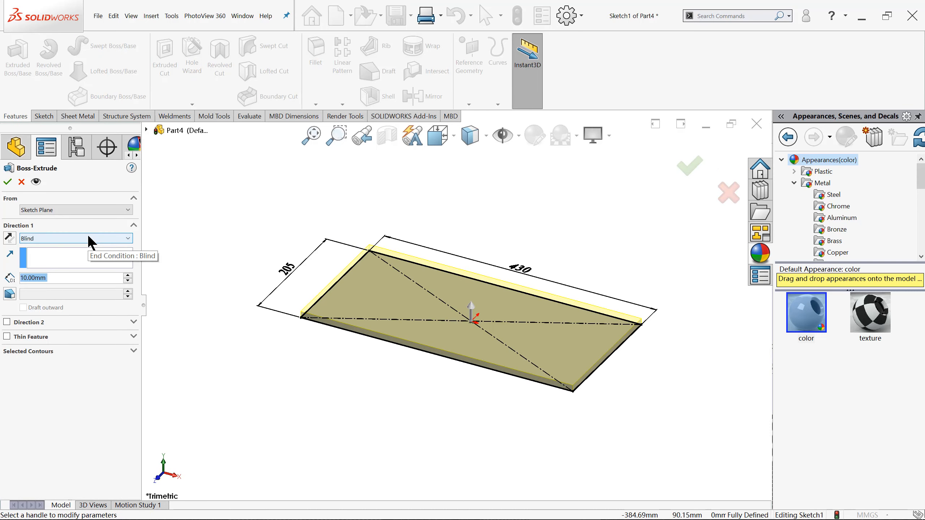
{"action": "type", "text": "90"}
{"action": "key", "text": "Return"}
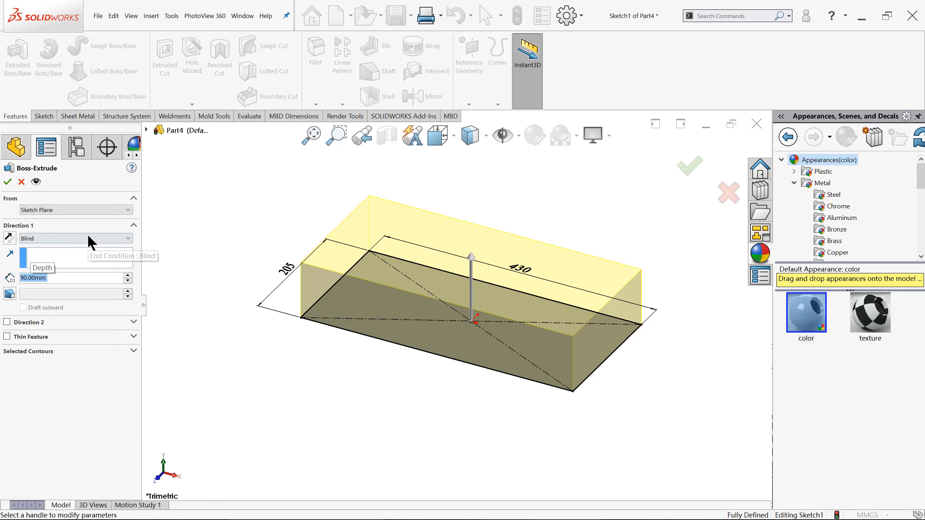
{"action": "left_click", "coordinate": [685, 167]}
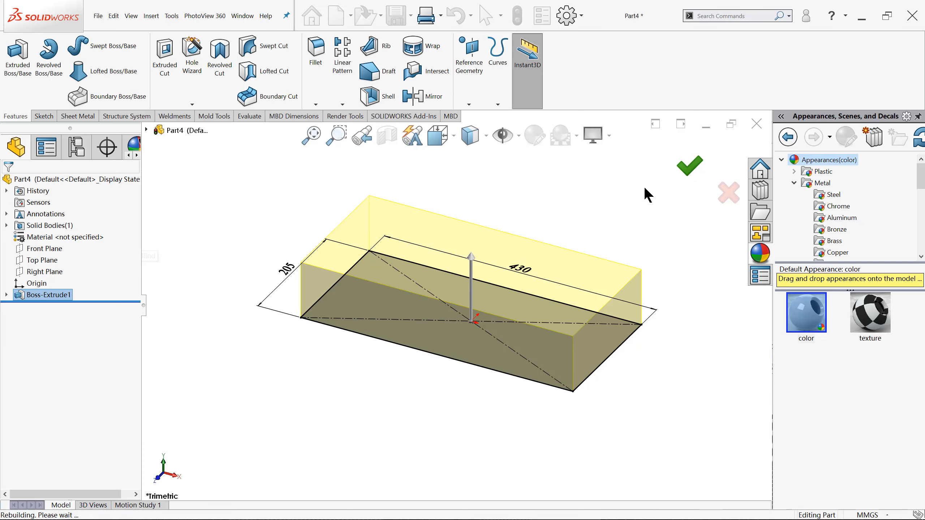
{"action": "left_click", "coordinate": [604, 195]}
{"action": "key", "text": "f"}
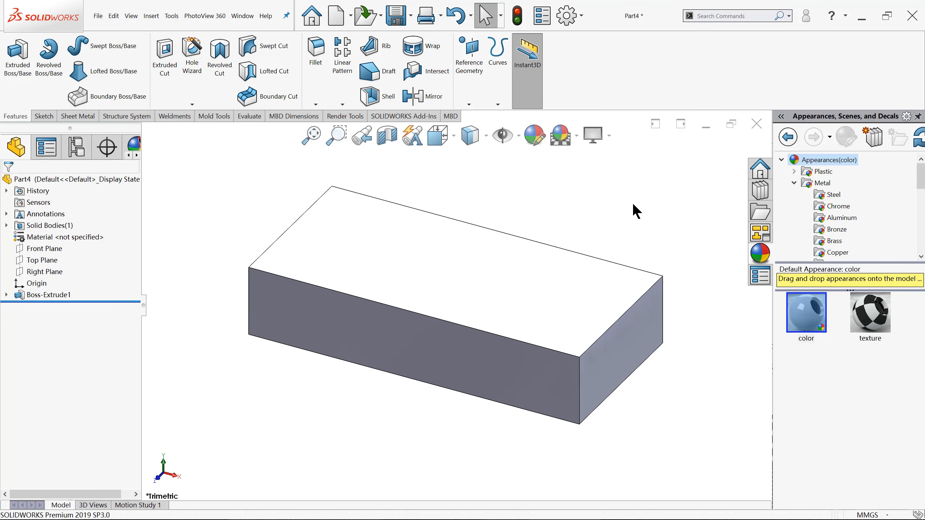
Apply the polished brass appearance from the metal collection to the block
{"action": "left_click", "coordinate": [833, 196]}
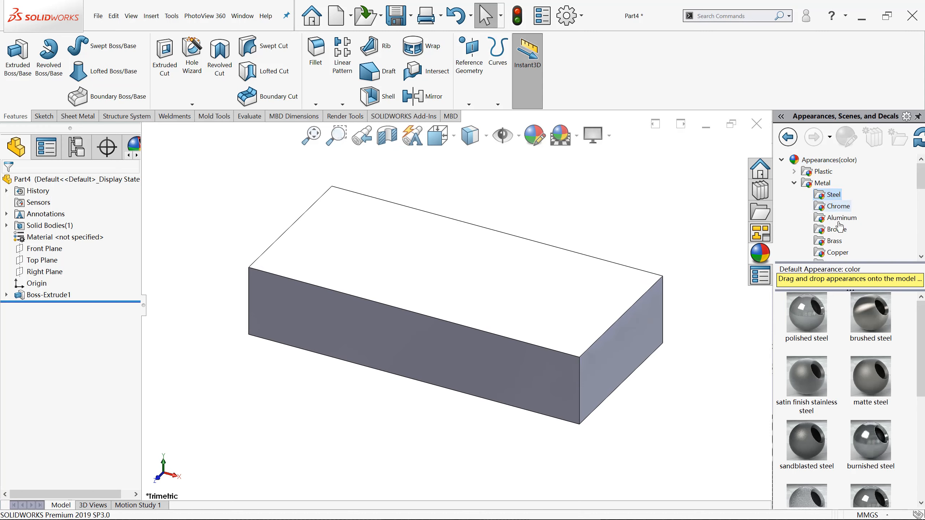
{"action": "left_click", "coordinate": [834, 241]}
{"action": "left_click_drag", "start_coordinate": [812, 312], "coordinate": [618, 346]}
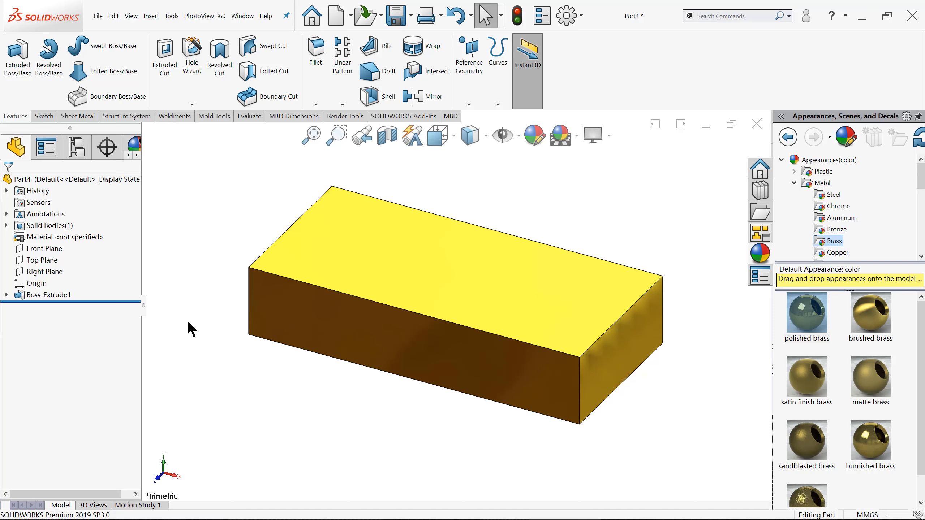
On the block's top face, sketch a sloping line about 367 mm long from the left edge, a vertical line about 24 mm long and a horizontal line to the right edge
{"action": "left_click", "coordinate": [437, 279]}
{"action": "left_click", "coordinate": [474, 237]}
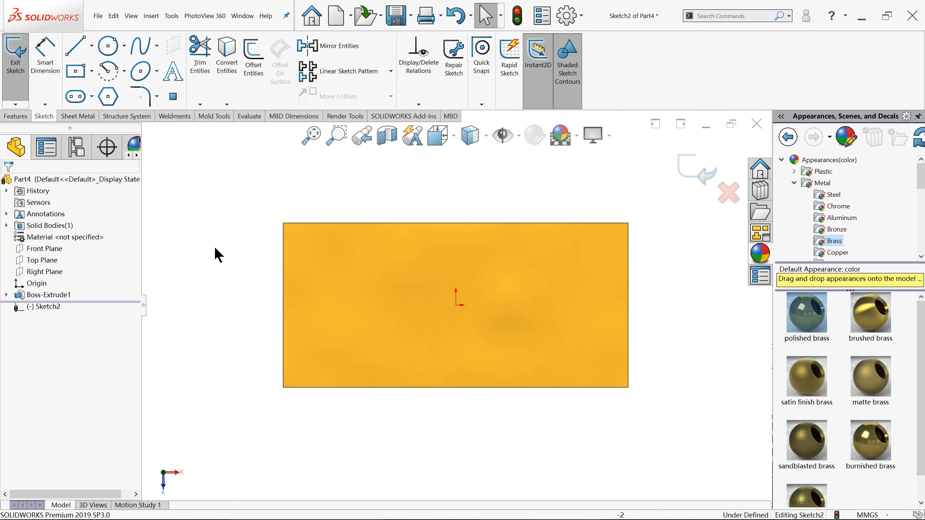
{"action": "key", "text": "l"}
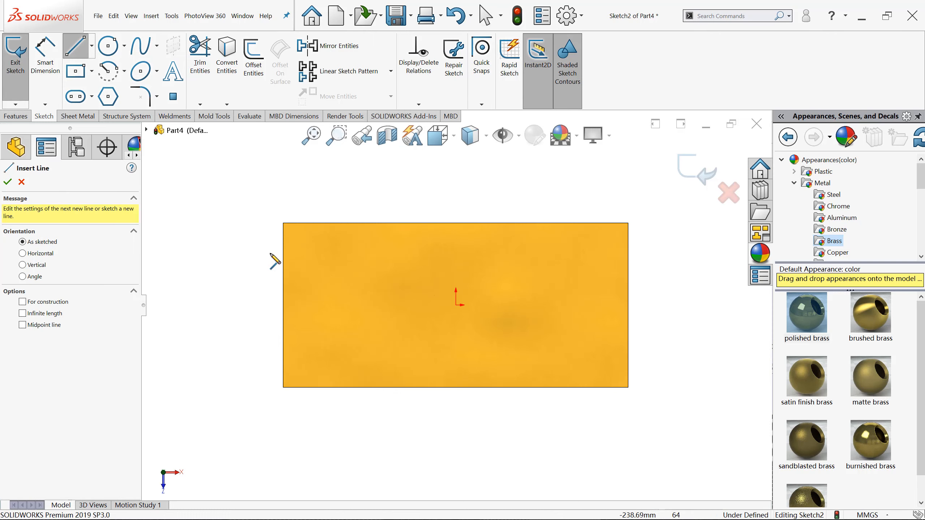
{"action": "left_click", "coordinate": [284, 253]}
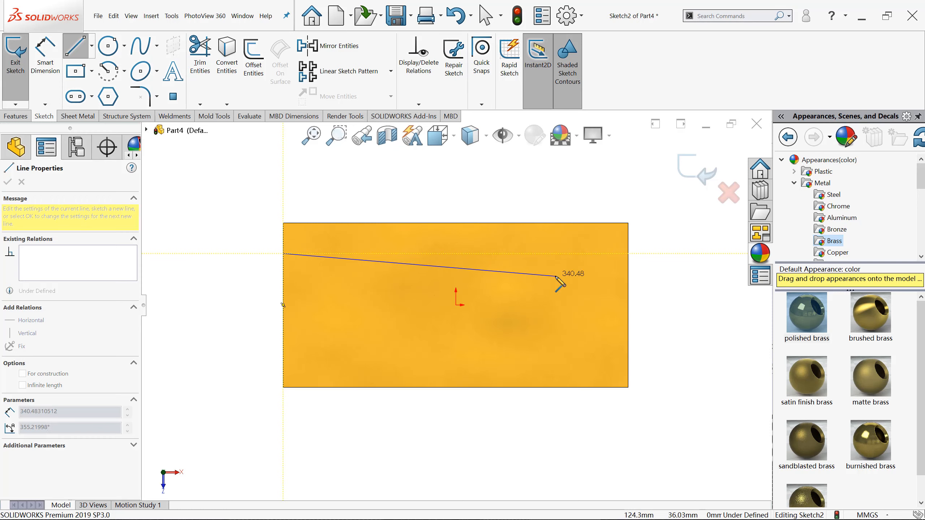
{"action": "left_click", "coordinate": [576, 278]}
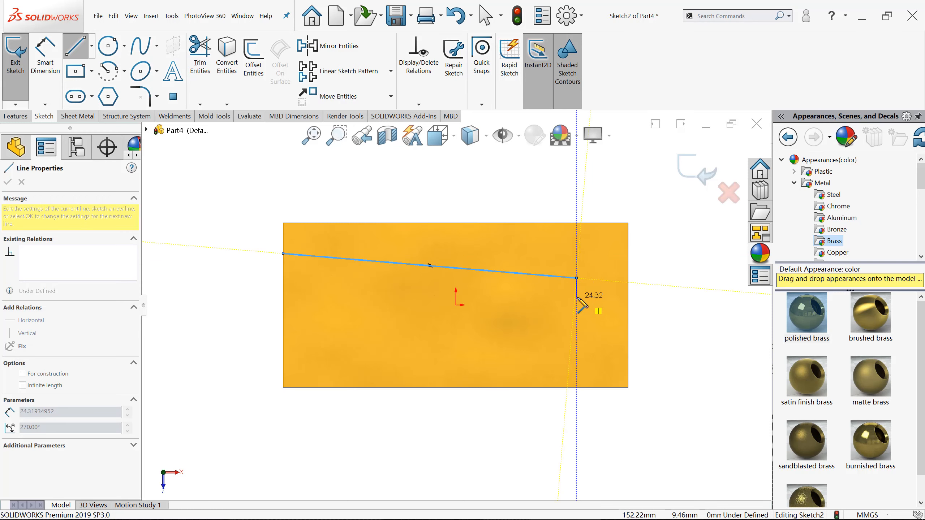
{"action": "left_click", "coordinate": [576, 297]}
{"action": "left_click", "coordinate": [628, 297]}
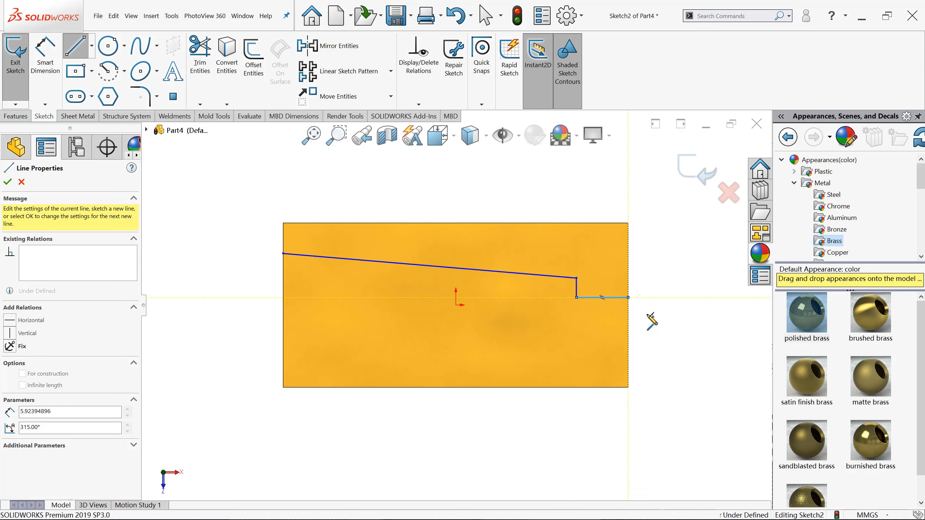
{"action": "key", "text": "Escape"}
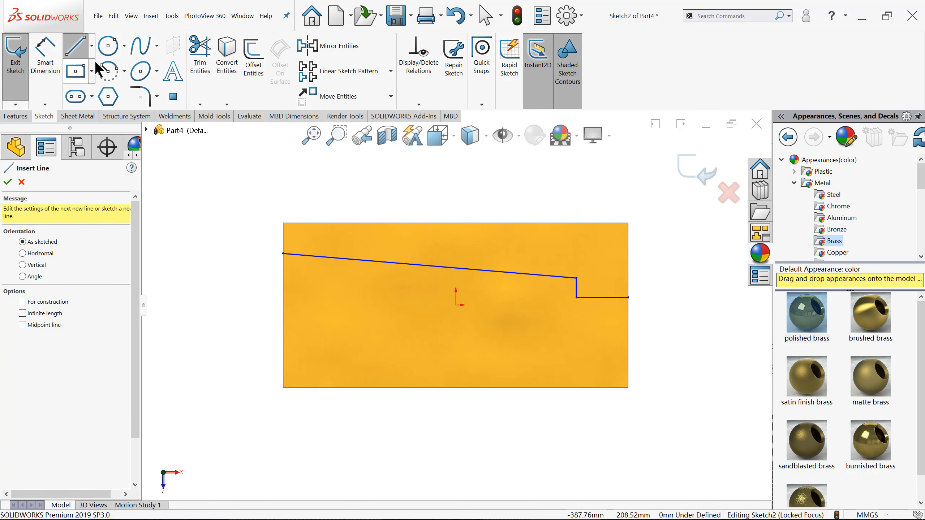
Draw a horizontal centerline through the origin, joining the left and right edges of the block's top face
{"action": "left_click", "coordinate": [92, 45]}
{"action": "left_click", "coordinate": [98, 78]}
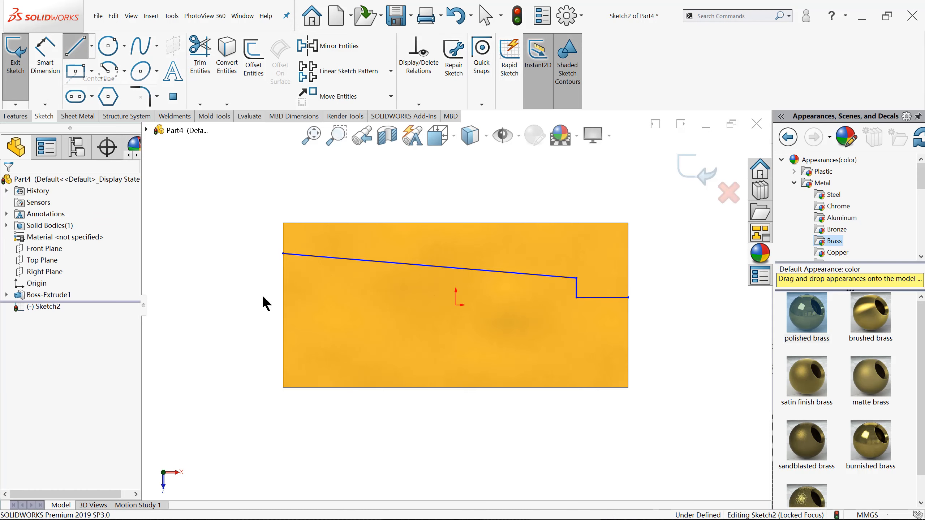
{"action": "left_click", "coordinate": [283, 305]}
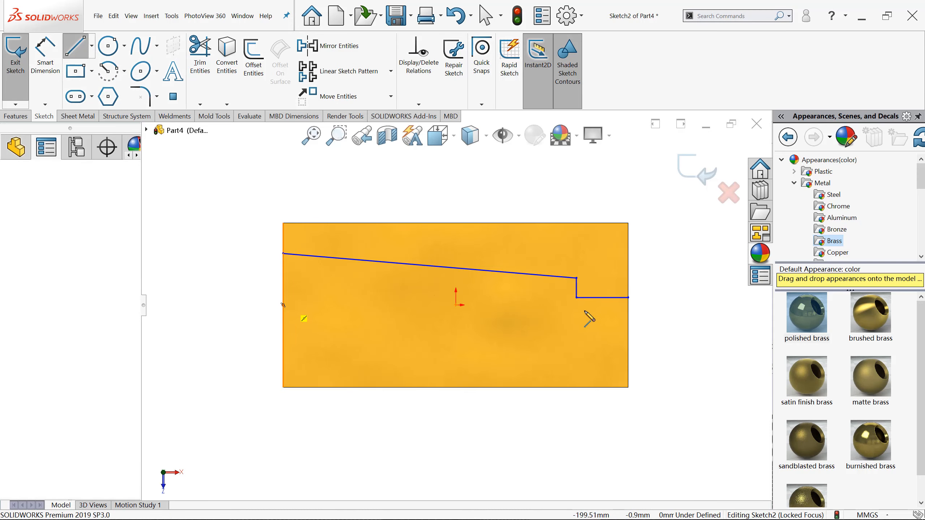
{"action": "left_click", "coordinate": [628, 305]}
{"action": "key", "text": "Escape"}
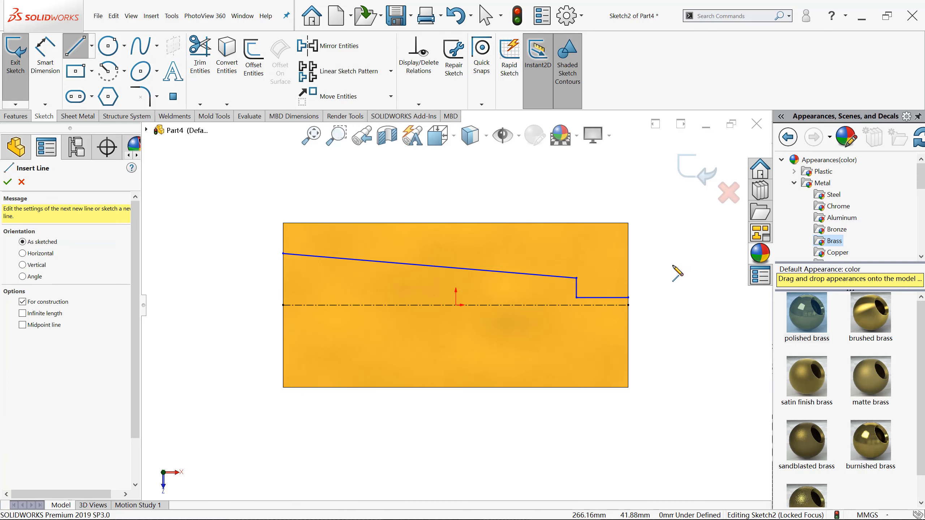
{"action": "key", "text": "Escape"}
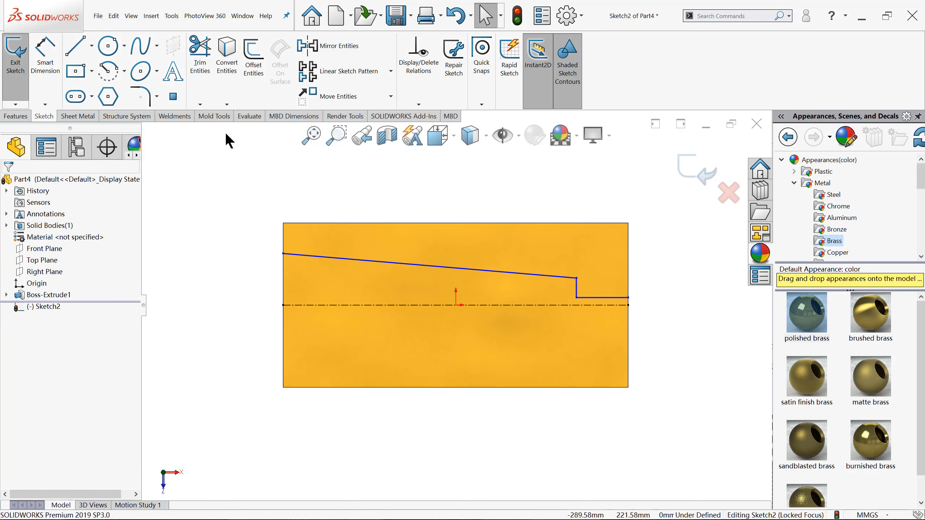
Mirror the sloping, vertical and horizontal profile lines about the horizontal centerline, keeping the originals
{"action": "left_click", "coordinate": [315, 45]}
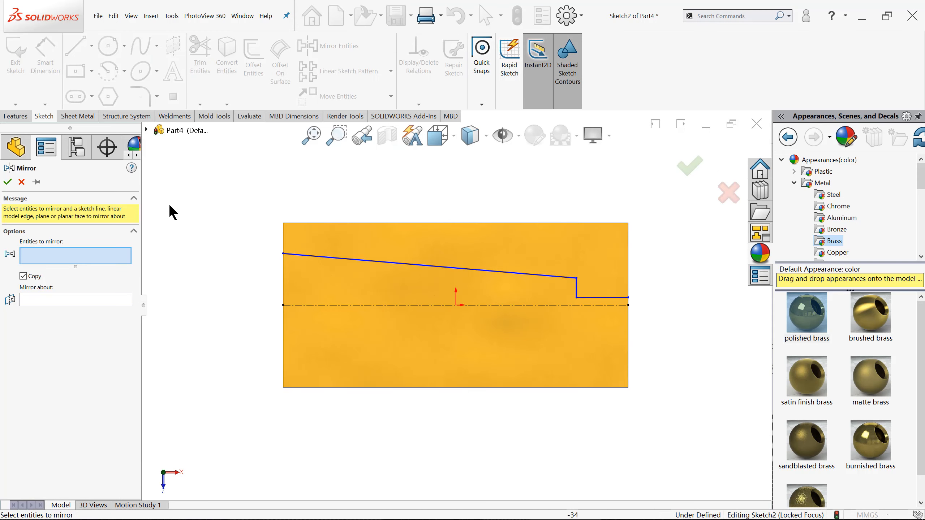
{"action": "left_click", "coordinate": [361, 260]}
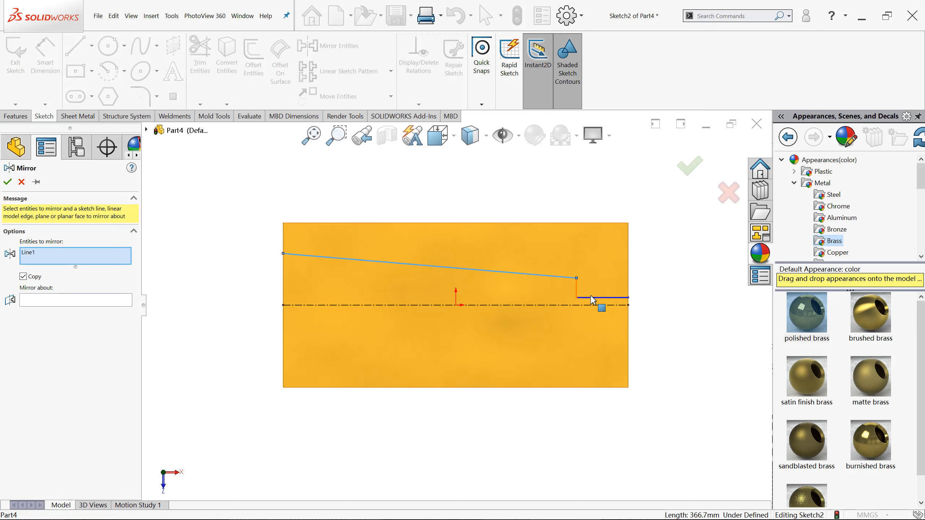
{"action": "left_click", "coordinate": [598, 298]}
{"action": "left_click", "coordinate": [86, 309]}
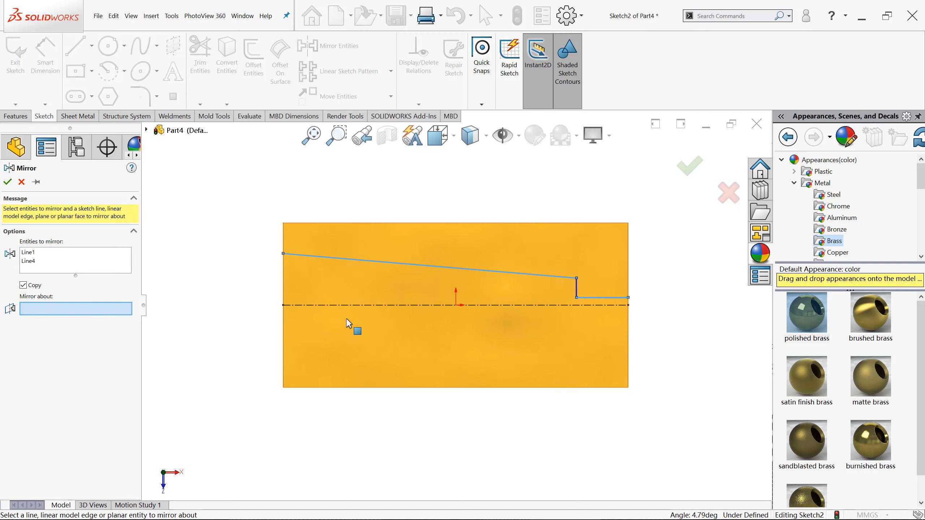
{"action": "left_click", "coordinate": [349, 305]}
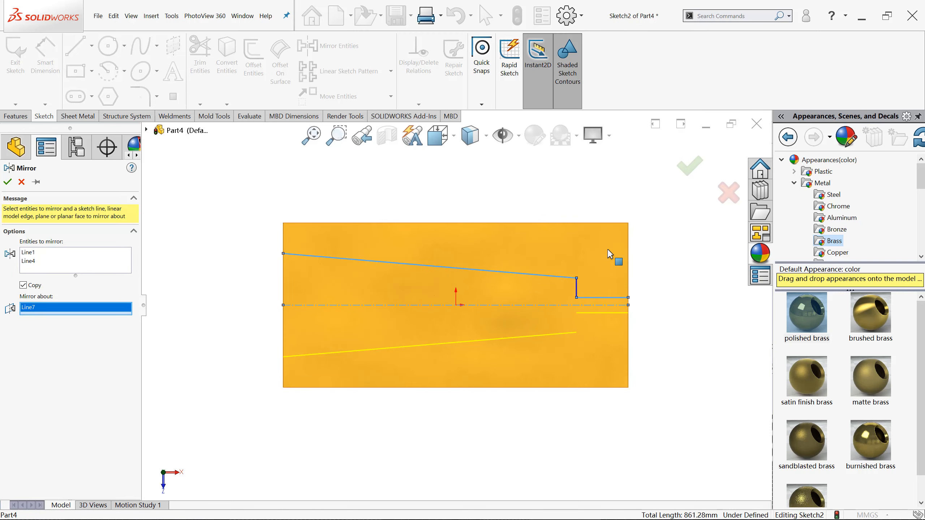
{"action": "left_click", "coordinate": [104, 269]}
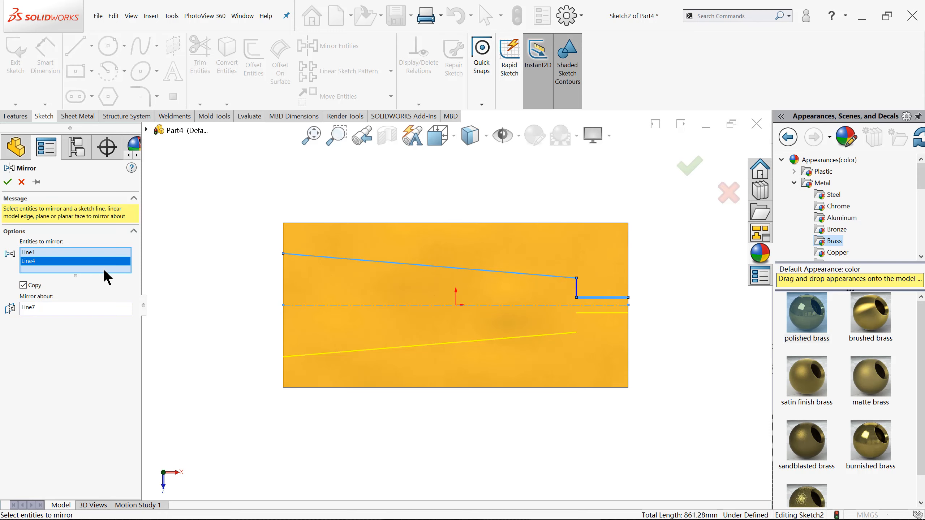
{"action": "left_click", "coordinate": [577, 291]}
{"action": "left_click", "coordinate": [686, 173]}
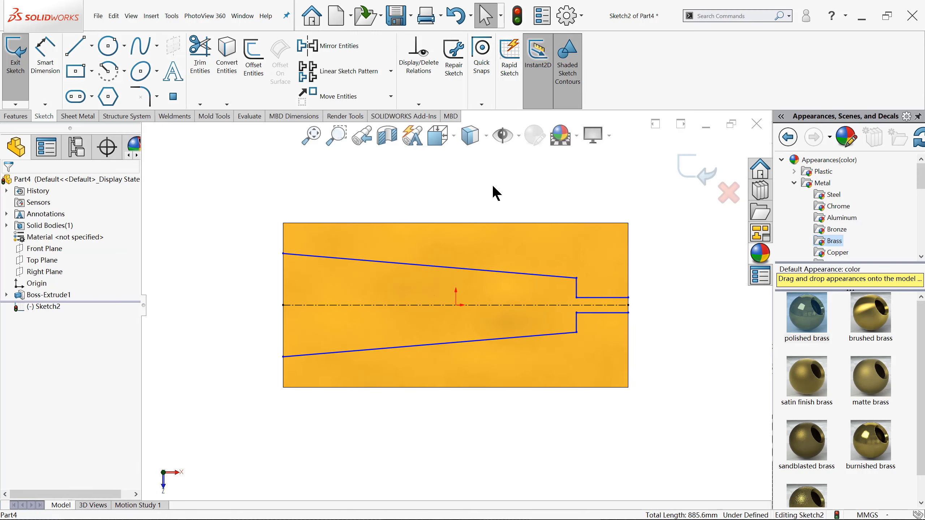
Close the tapered profile with vertical lines joining the open endpoints at its wide left end and its narrow right end
{"action": "key", "text": "l"}
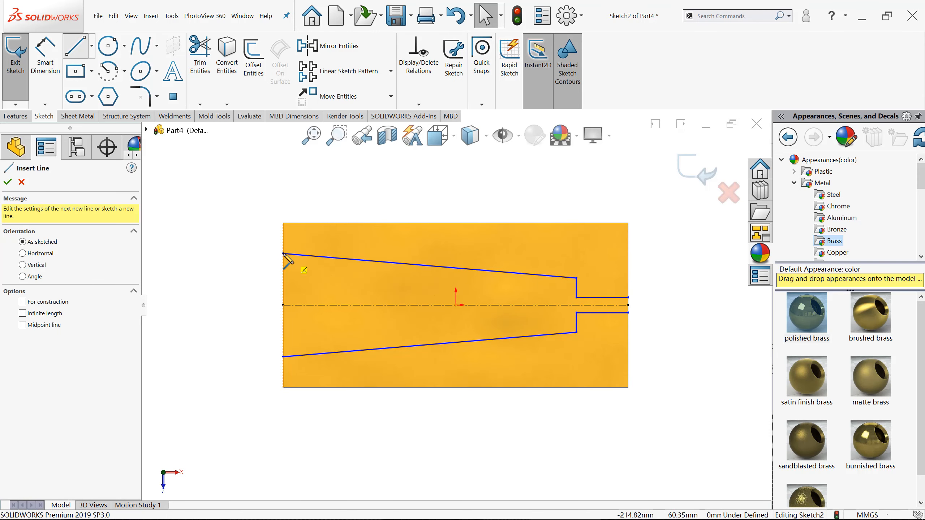
{"action": "left_click", "coordinate": [284, 253]}
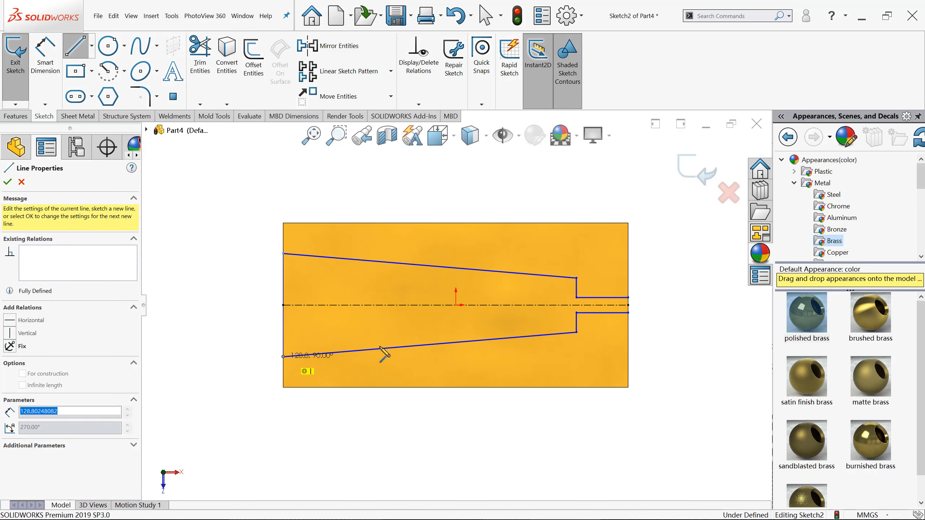
{"action": "scroll", "coordinate": [626, 296], "scroll_direction": "down", "scroll_amount": 3}
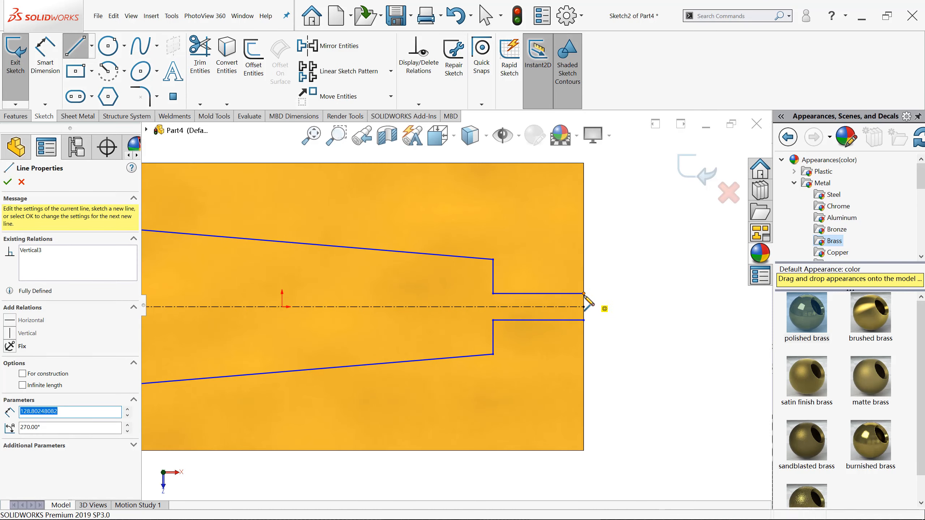
{"action": "left_click", "coordinate": [583, 320]}
{"action": "scroll", "coordinate": [642, 344], "scroll_direction": "up", "scroll_amount": 3}
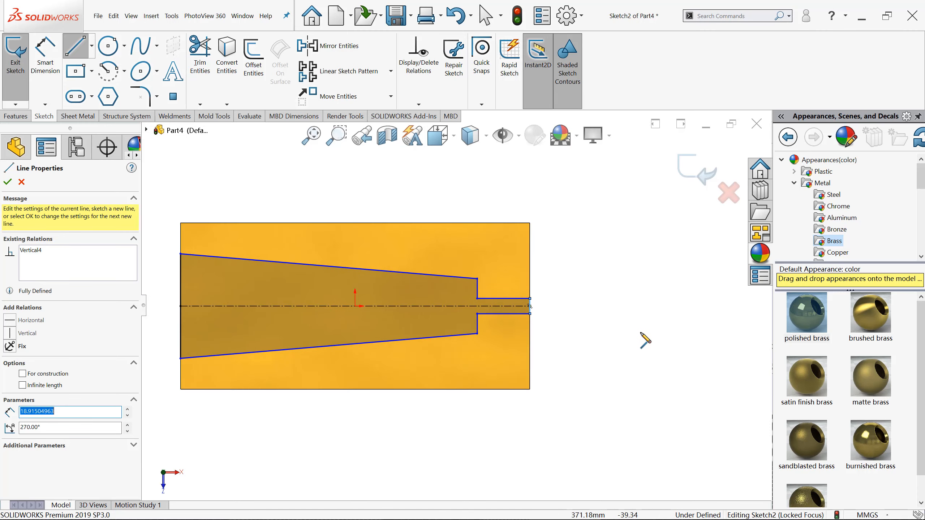
Dimension the angle between the upper and lower sloping lines and set it to 4 degrees
{"action": "left_click", "coordinate": [45, 55]}
{"action": "scroll", "coordinate": [214, 290], "scroll_direction": "down", "scroll_amount": 1}
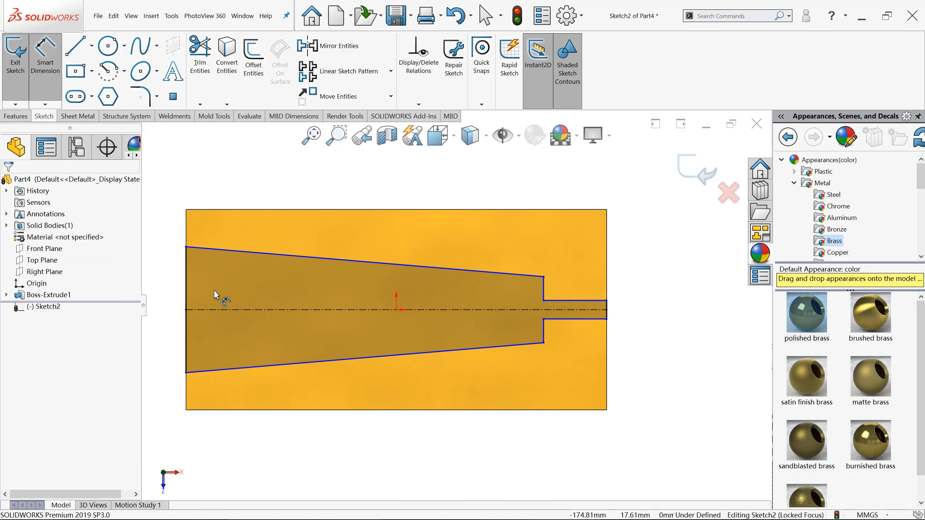
{"action": "left_click", "coordinate": [232, 250]}
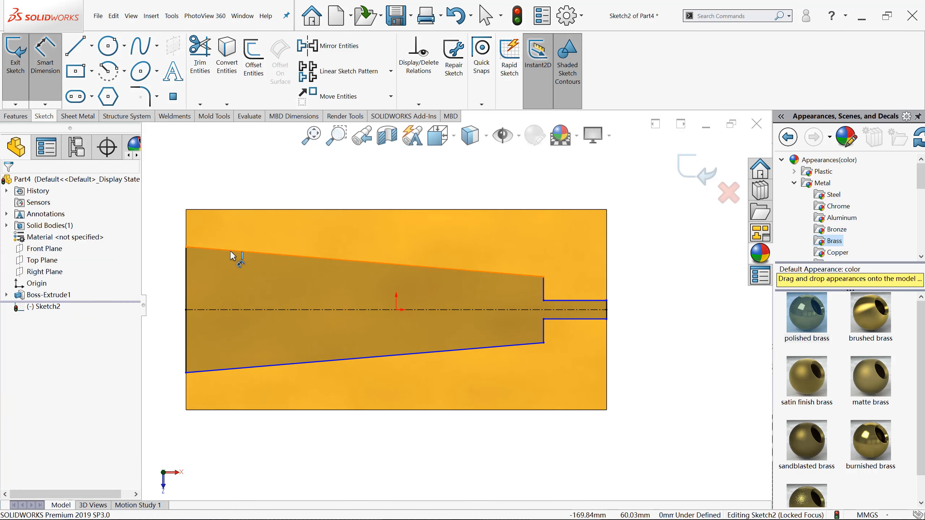
{"action": "left_click", "coordinate": [228, 370]}
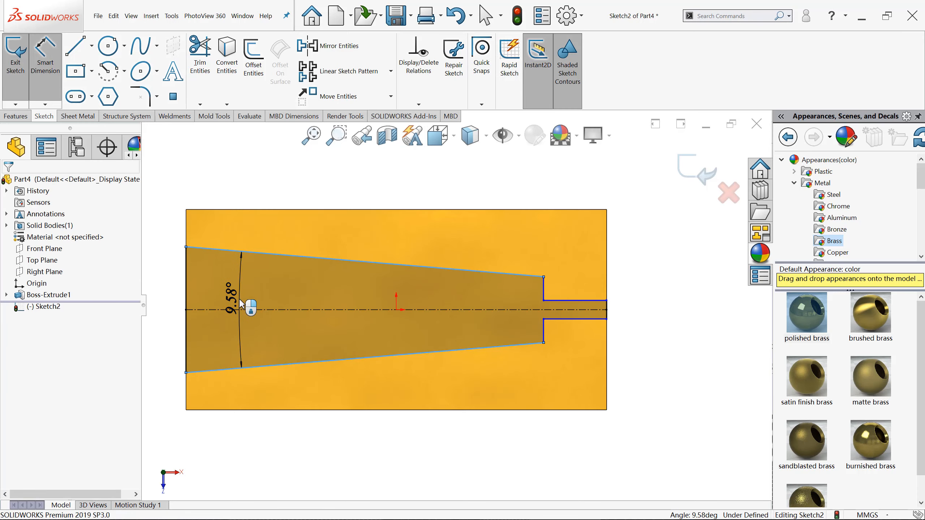
{"action": "left_click", "coordinate": [239, 303]}
{"action": "type", "text": "4"}
{"action": "key", "text": "Return"}
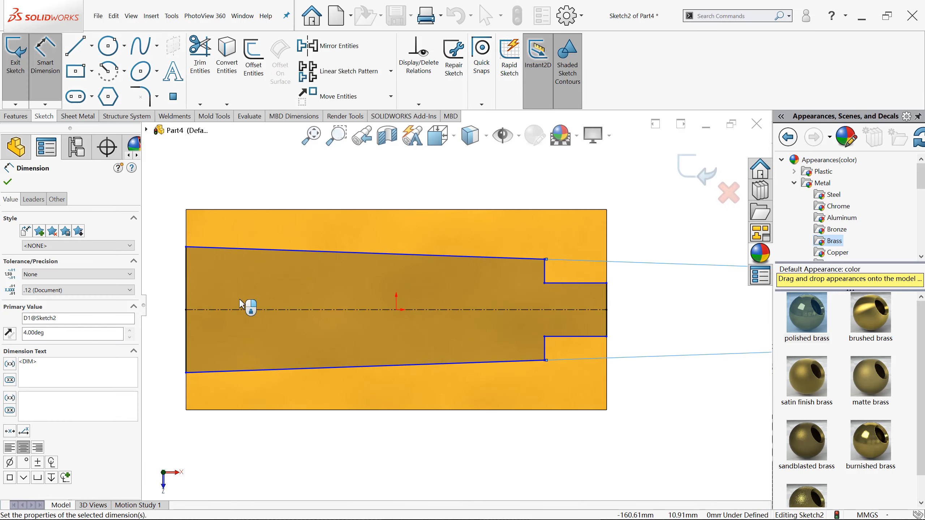
{"action": "left_click", "coordinate": [651, 309]}
Reposition the 4° angle dimension from far outside the block to inside the tapered profile
{"action": "scroll", "coordinate": [518, 333], "scroll_direction": "up", "scroll_amount": 5}
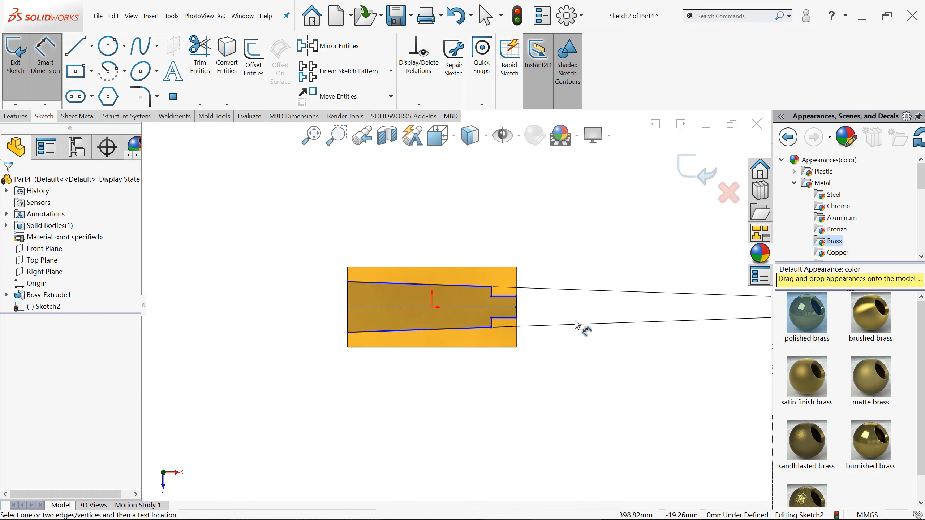
{"action": "scroll", "coordinate": [576, 321], "scroll_direction": "up", "scroll_amount": 4}
{"action": "scroll", "coordinate": [607, 308], "scroll_direction": "down", "scroll_amount": 3}
{"action": "left_click_drag", "start_coordinate": [594, 305], "coordinate": [390, 318]}
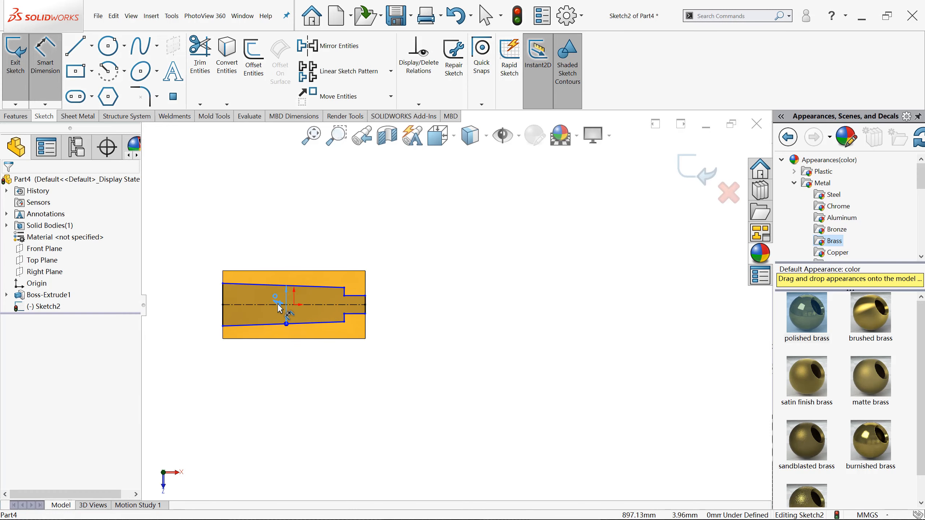
{"action": "left_click", "coordinate": [216, 316]}
Dimension the profile's wide left end as 158.8 mm and move the angle dimension back inside the profile
{"action": "scroll", "coordinate": [223, 312], "scroll_direction": "down", "scroll_amount": 3}
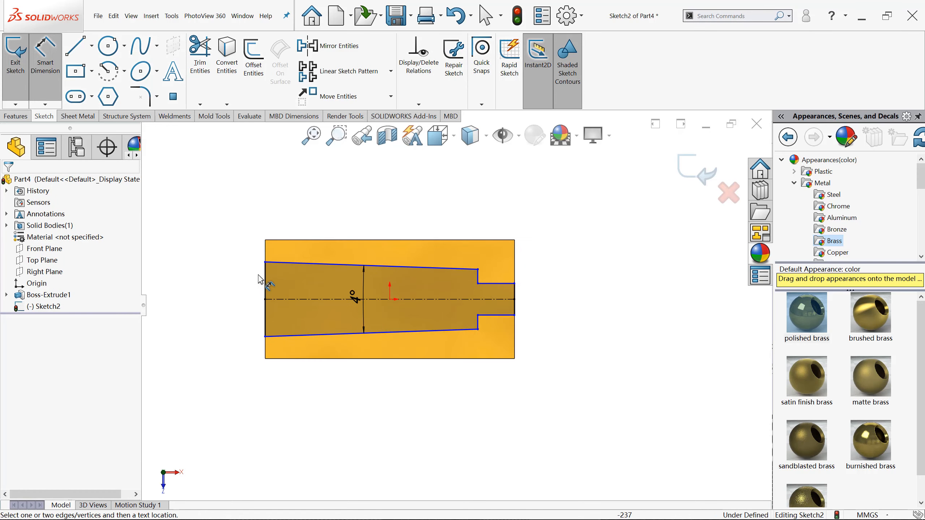
{"action": "left_click", "coordinate": [265, 293]}
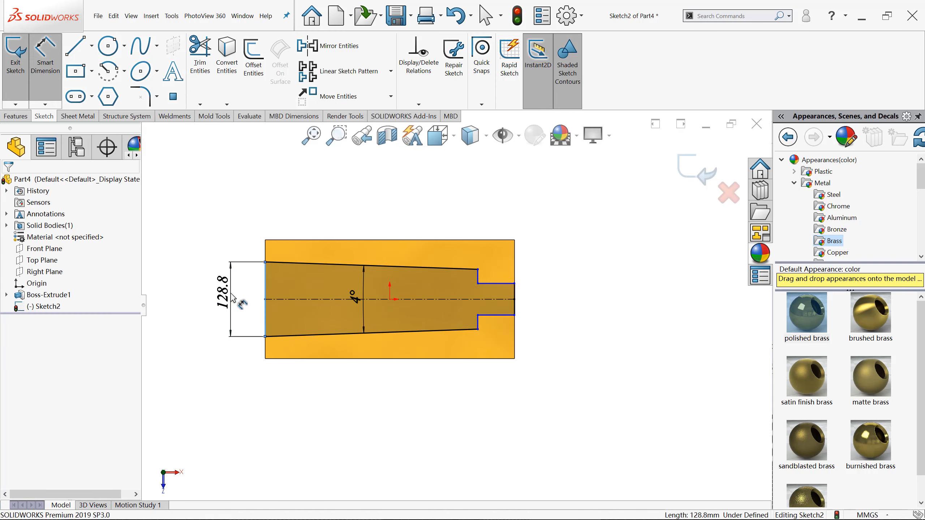
{"action": "left_click", "coordinate": [233, 297]}
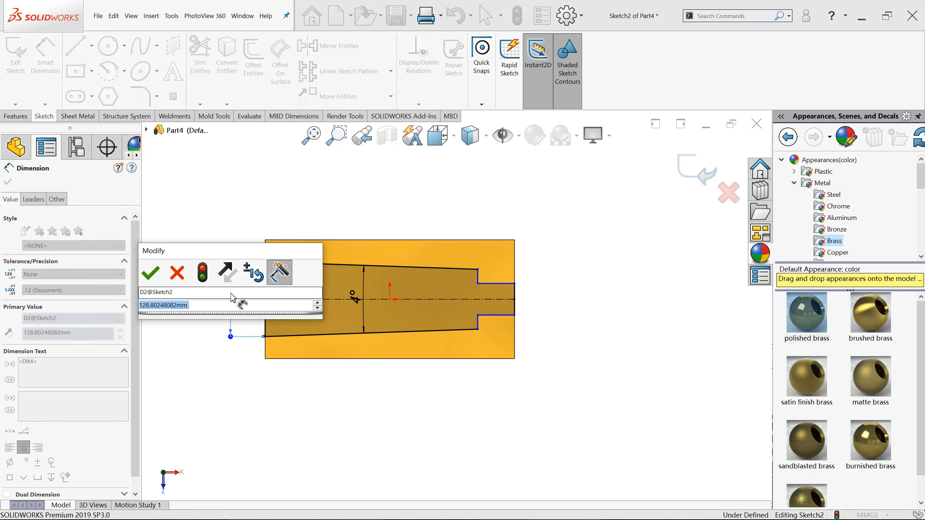
{"action": "type", "text": "158.8"}
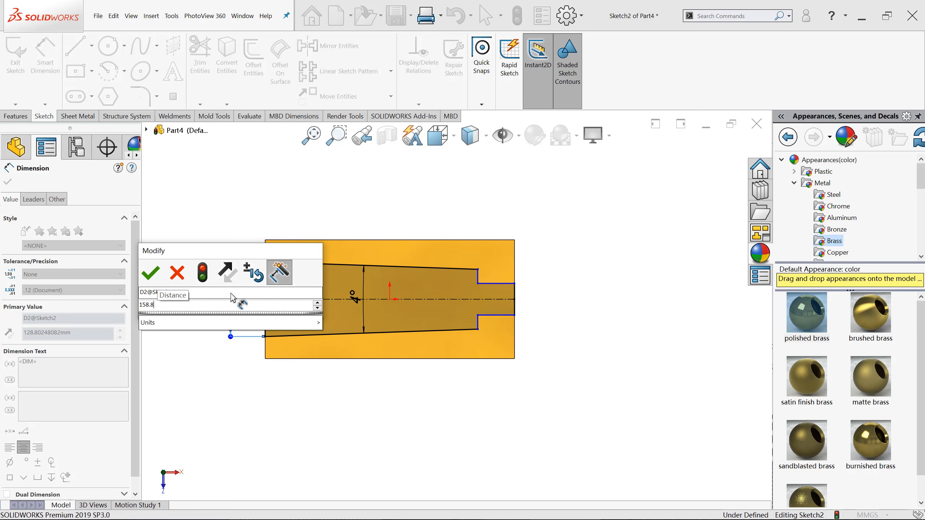
{"action": "key", "text": "Return"}
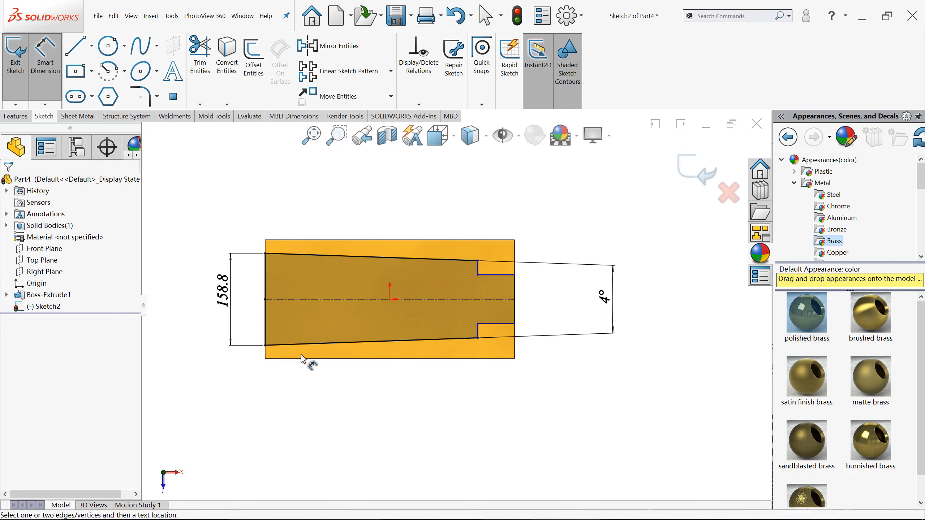
{"action": "left_click", "coordinate": [332, 293]}
Dimension the vertical line at the profile's narrow right end and set its length to 90 mm
{"action": "scroll", "coordinate": [511, 288], "scroll_direction": "down", "scroll_amount": 3}
{"action": "left_click", "coordinate": [517, 302]}
{"action": "left_click", "coordinate": [540, 305]}
{"action": "type", "text": "90"}
{"action": "key", "text": "Return"}
{"action": "left_click", "coordinate": [619, 314]}
{"action": "scroll", "coordinate": [543, 286], "scroll_direction": "up", "scroll_amount": 1}
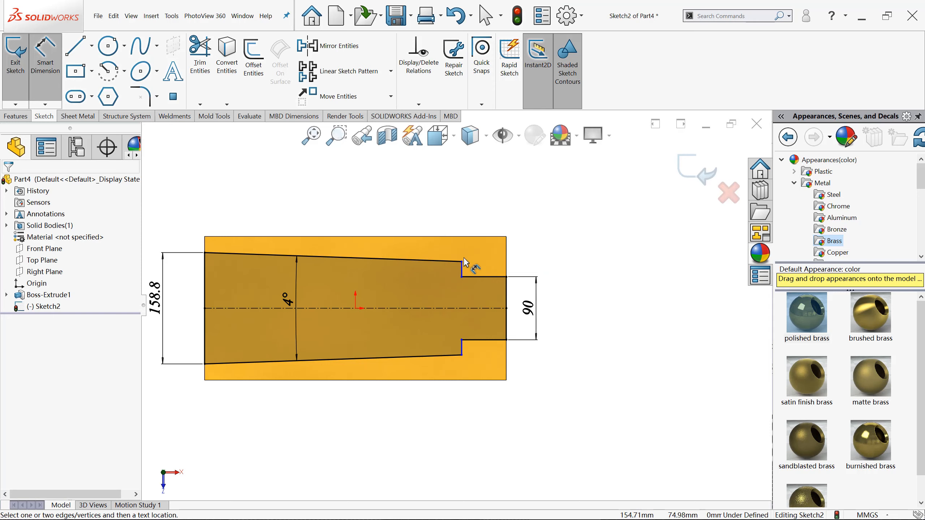
Dimension the upper horizontal line of the neck and set its length to 20 mm
{"action": "left_click", "coordinate": [480, 279]}
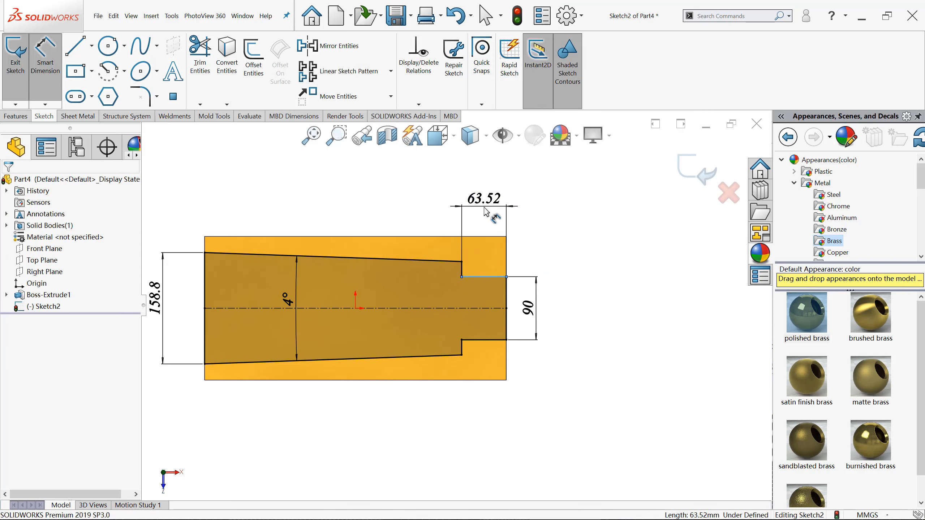
{"action": "left_click", "coordinate": [486, 212]}
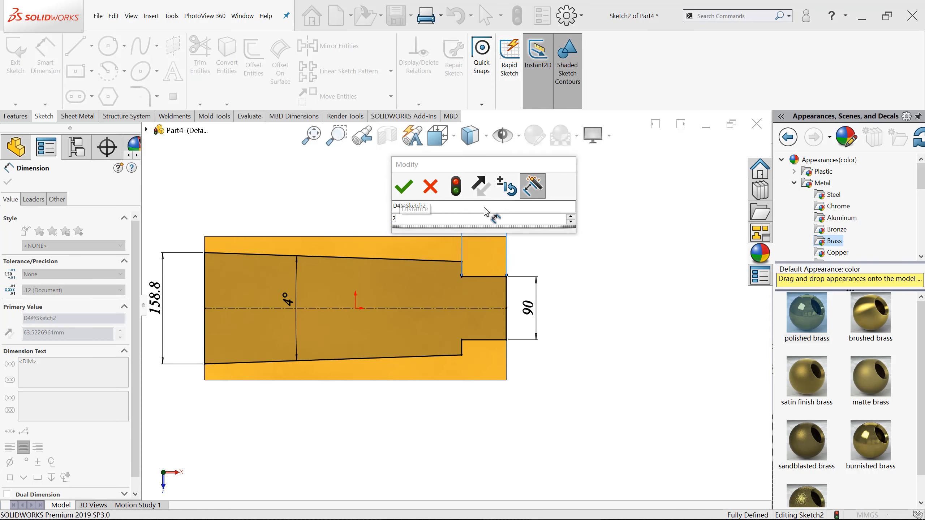
{"action": "type", "text": "20"}
{"action": "key", "text": "Return"}
{"action": "left_click", "coordinate": [589, 272]}
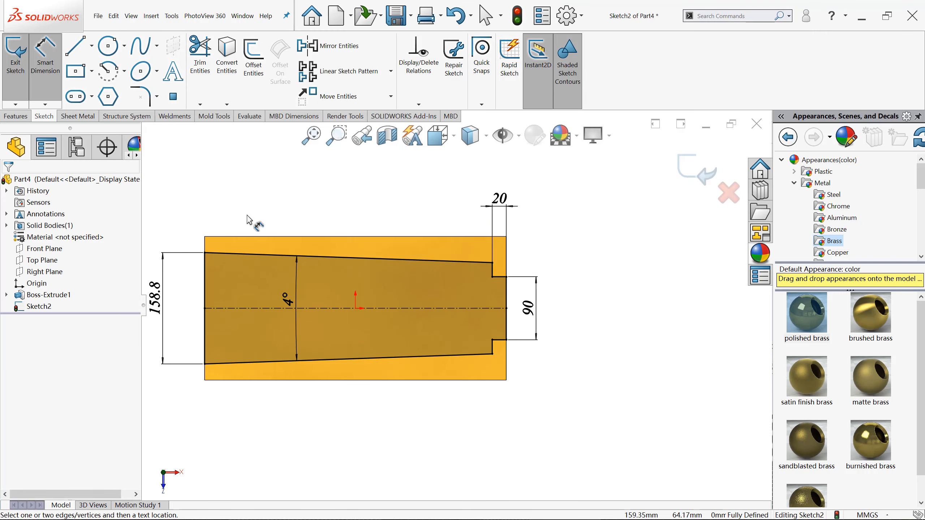
Cut the tapered profile into the block with a blind Extruded Cut 55 mm deep
{"action": "left_click", "coordinate": [15, 116]}
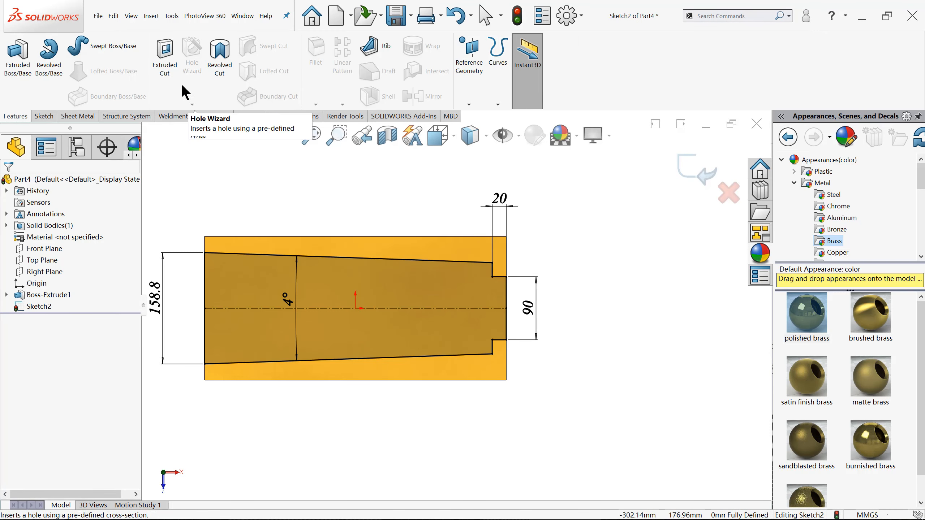
{"action": "left_click", "coordinate": [164, 58]}
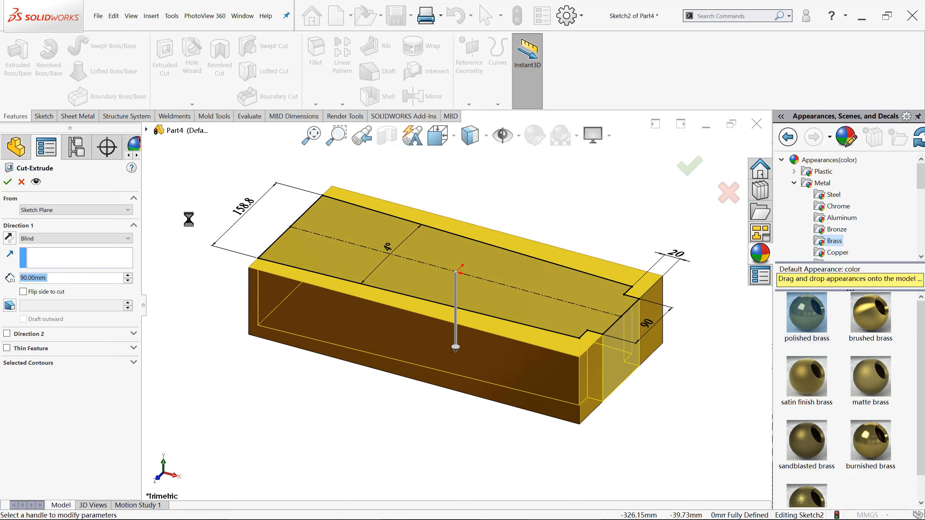
{"action": "type", "text": "55"}
{"action": "key", "text": "Return"}
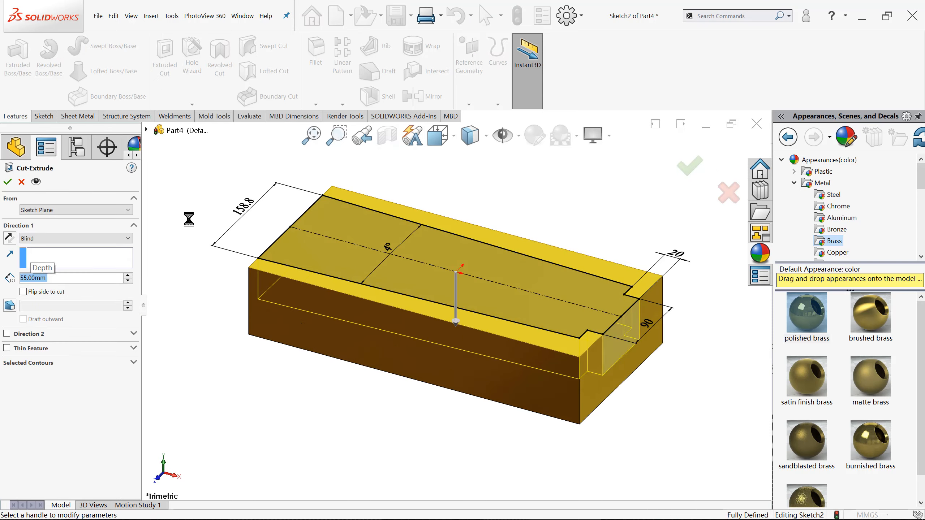
{"action": "left_click", "coordinate": [8, 182]}
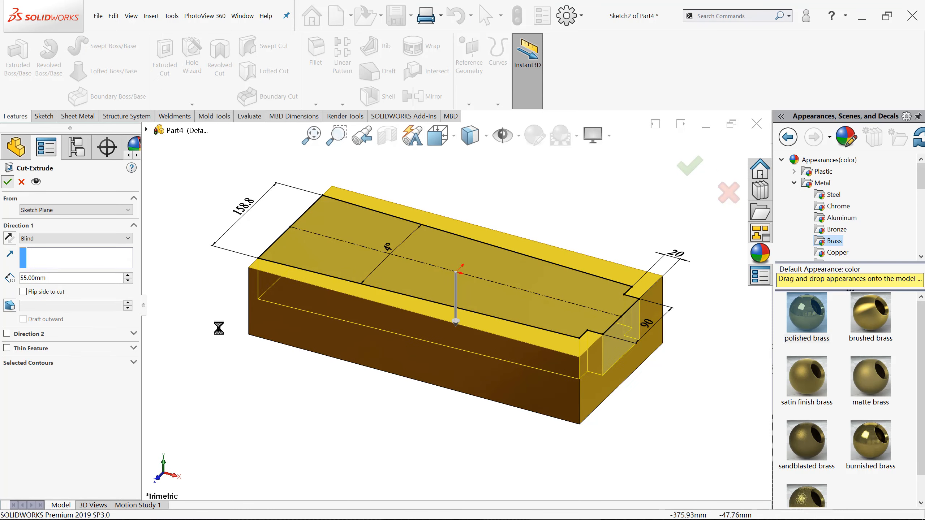
{"action": "left_click", "coordinate": [247, 393]}
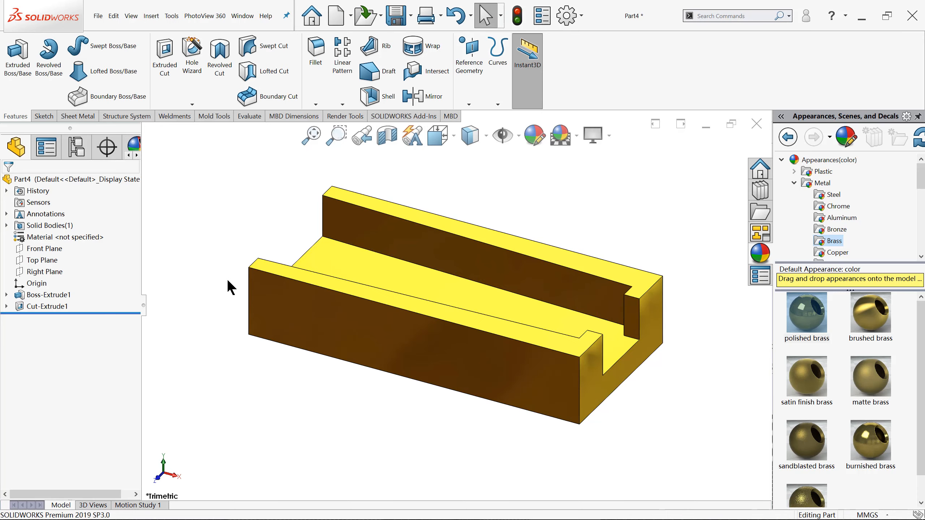
On the pocket floor, sketch three circles spaced along its length, the middle and right ones about 45 mm and 36 mm in radius
{"action": "middle_click_drag", "start_coordinate": [227, 279], "coordinate": [239, 296]}
{"action": "key", "text": "ctrl+7"}
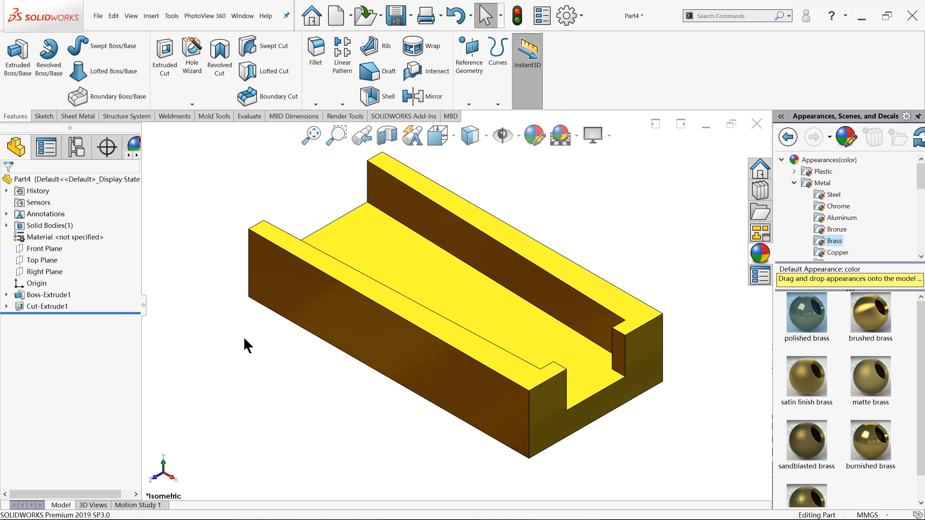
{"action": "left_click", "coordinate": [440, 285]}
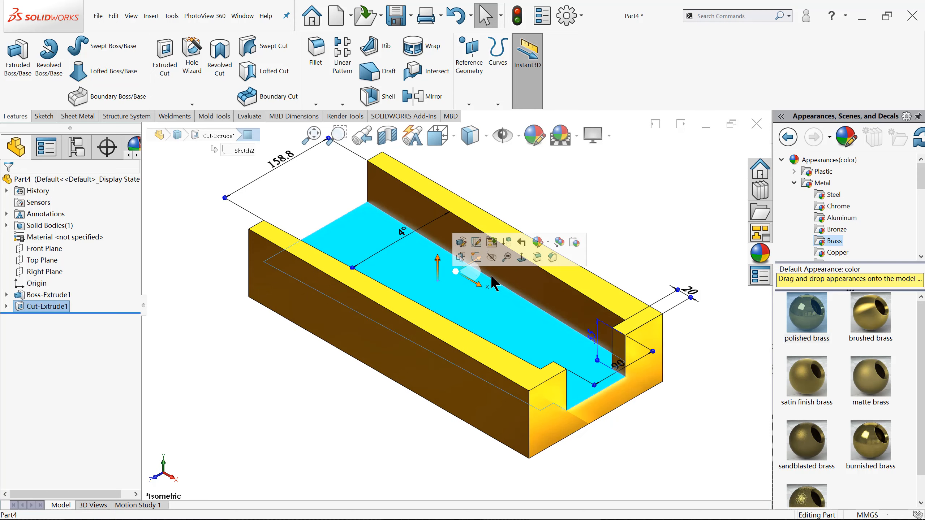
{"action": "left_click", "coordinate": [470, 266]}
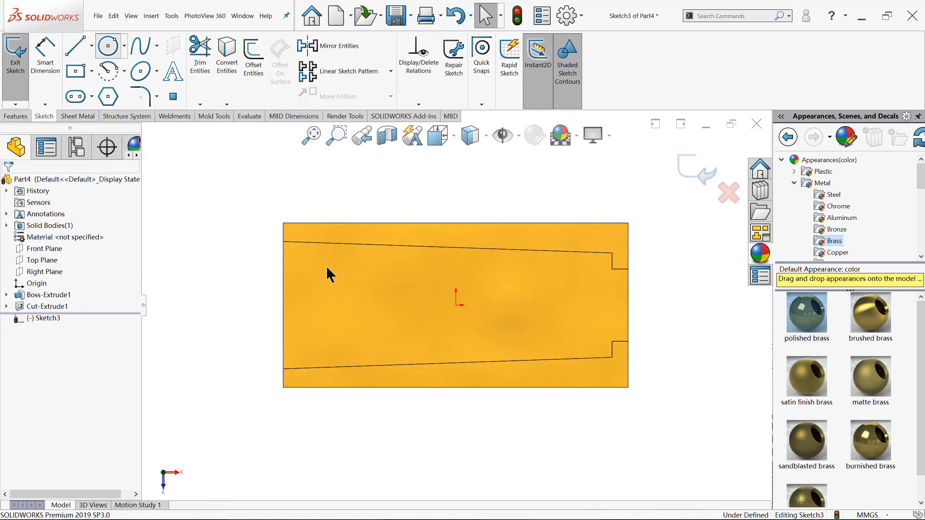
{"action": "left_click", "coordinate": [320, 305]}
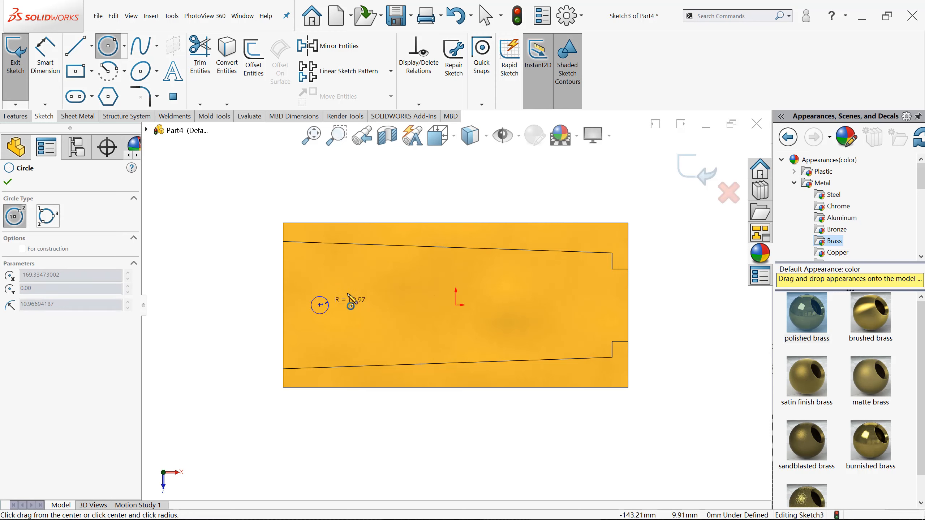
{"action": "left_click", "coordinate": [366, 289]}
{"action": "left_click", "coordinate": [416, 301]}
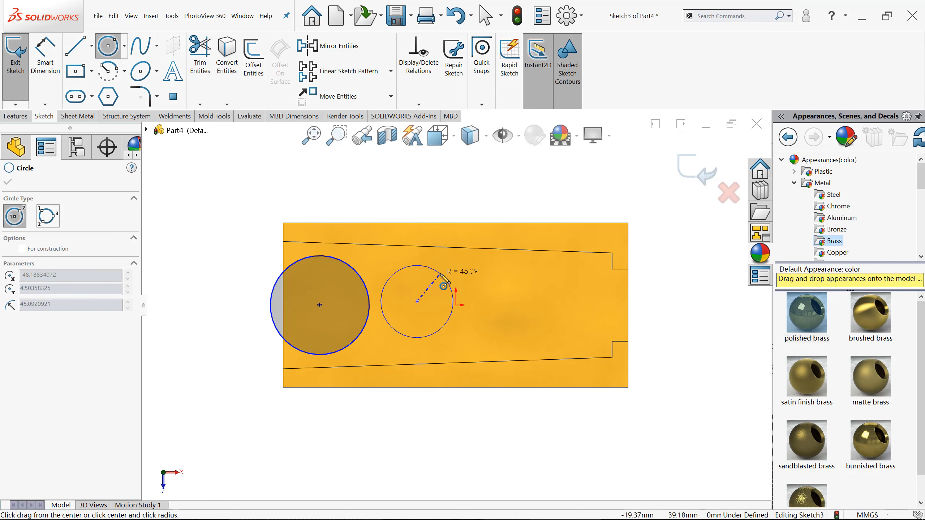
{"action": "left_click", "coordinate": [442, 276]}
{"action": "left_click", "coordinate": [548, 305]}
{"action": "left_click", "coordinate": [565, 288]}
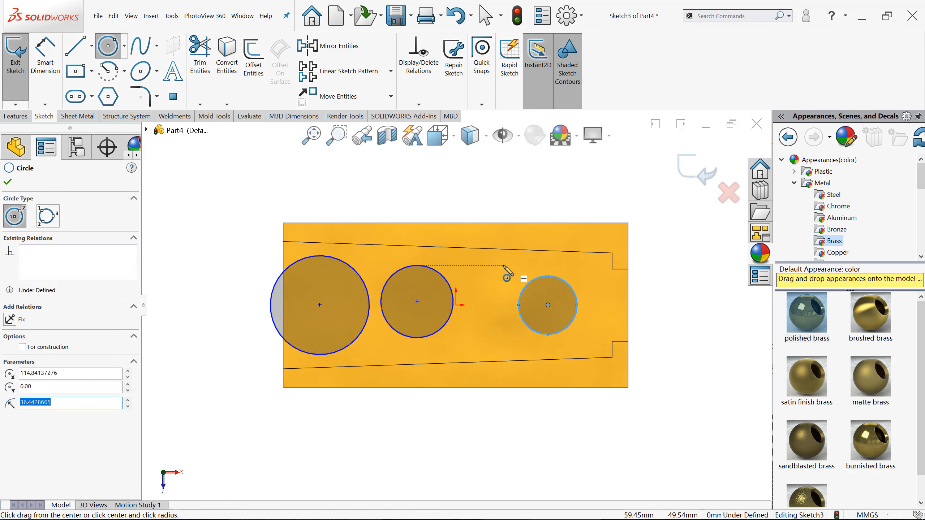
{"action": "key", "text": "Escape"}
Make the three circles on the pocket floor equal in size with an Equal relation
{"action": "left_click", "coordinate": [533, 286]}
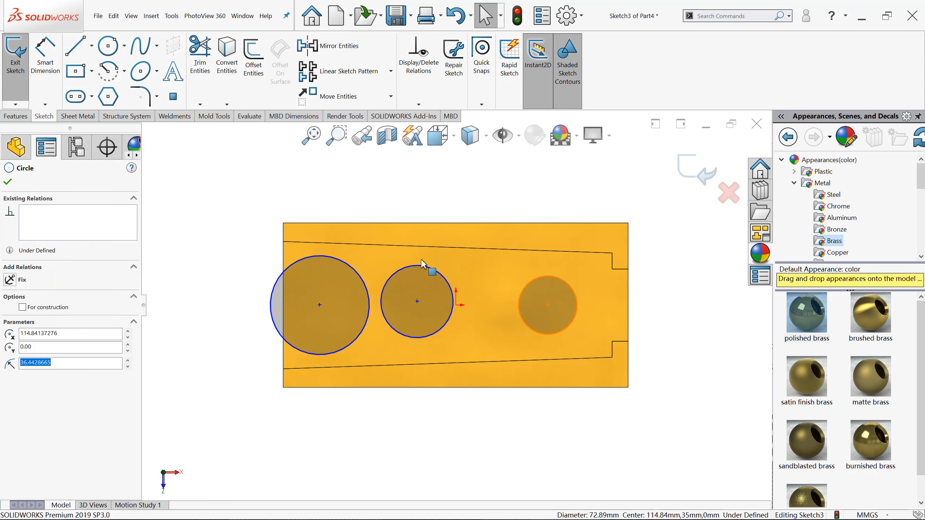
{"action": "left_click", "coordinate": [419, 267], "text": "ctrl"}
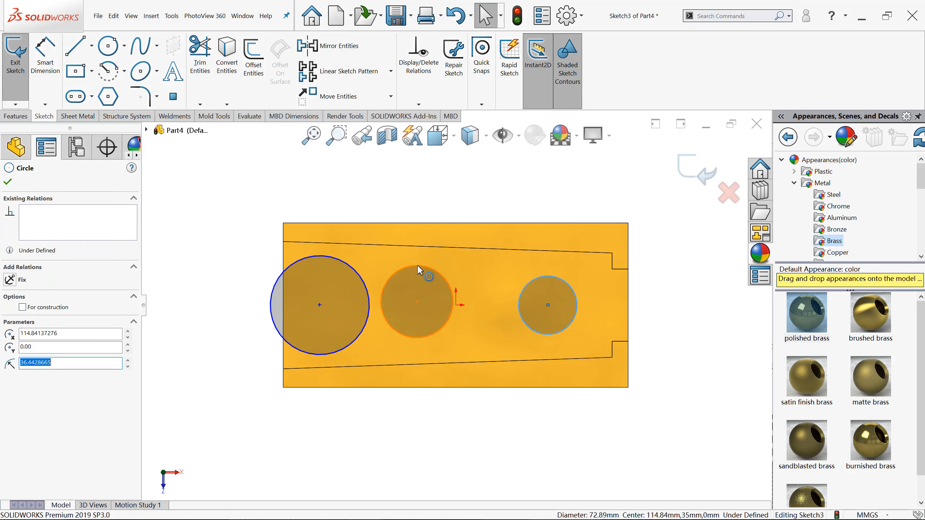
{"action": "left_click", "coordinate": [347, 268], "text": "ctrl"}
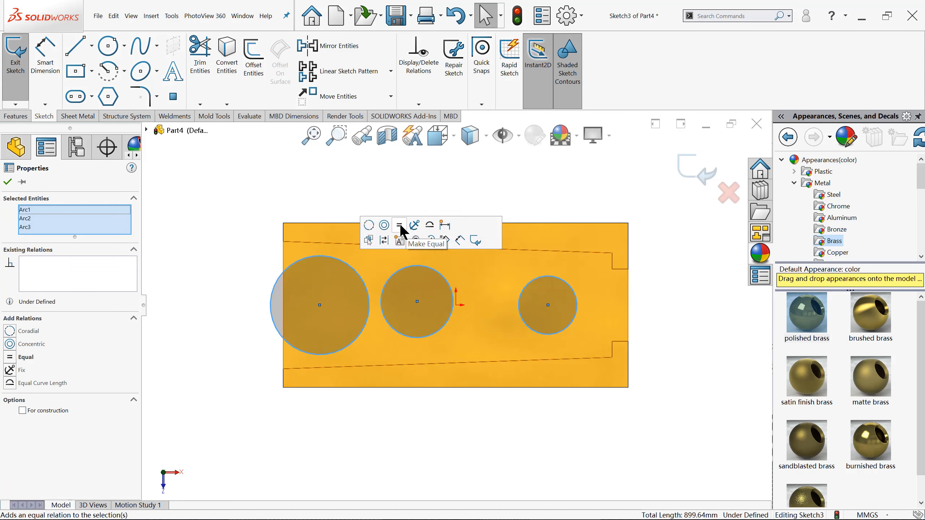
{"action": "left_click", "coordinate": [401, 230]}
{"action": "left_click", "coordinate": [387, 177]}
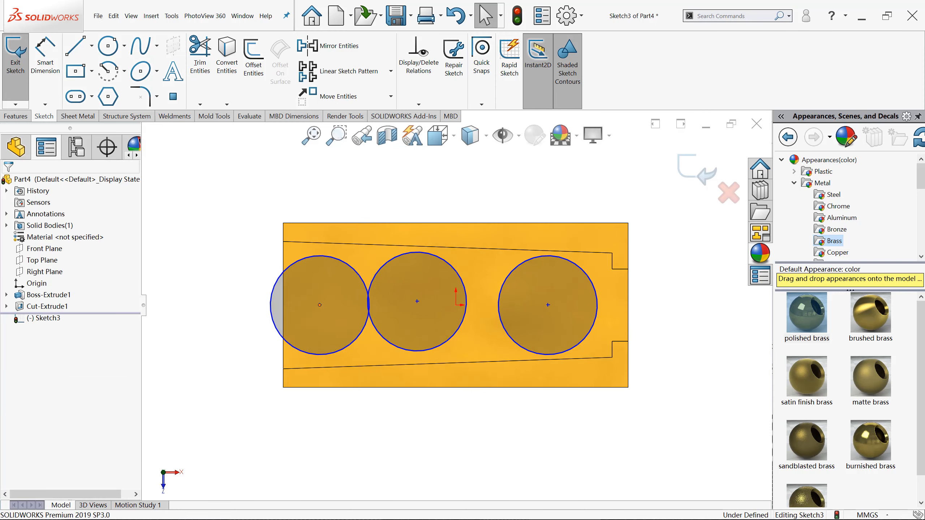
Align the middle circle's centre horizontally with the origin and the right circle's centre
{"action": "left_click", "coordinate": [417, 302]}
{"action": "left_click", "coordinate": [457, 307], "text": "ctrl"}
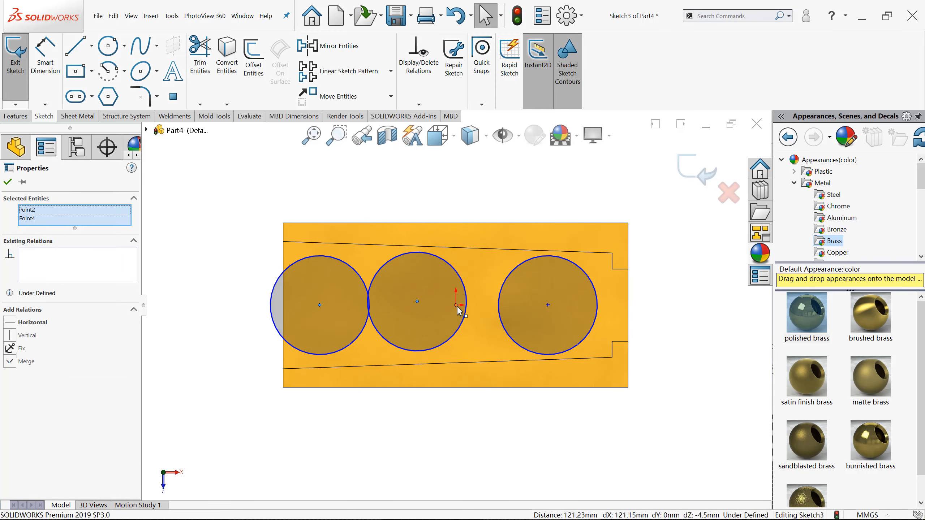
{"action": "left_click", "coordinate": [549, 305], "text": "ctrl"}
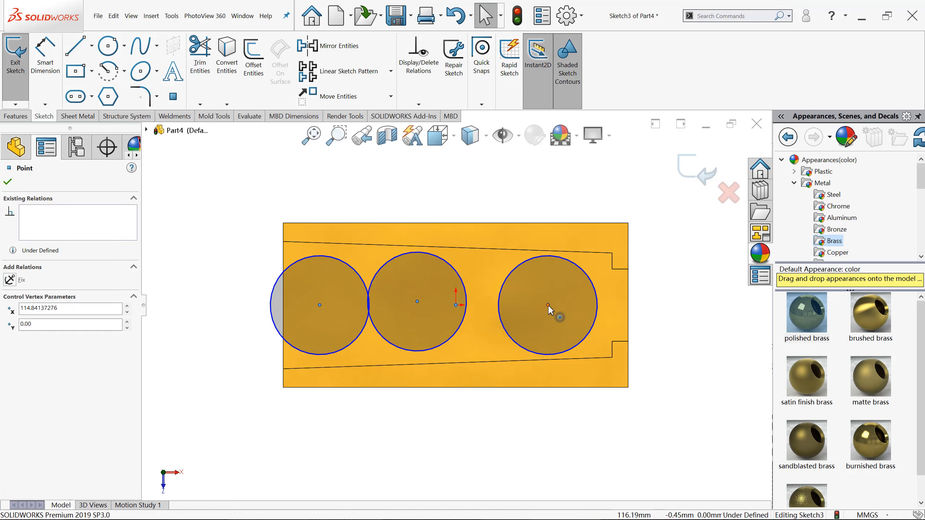
{"action": "key", "text": "Escape"}
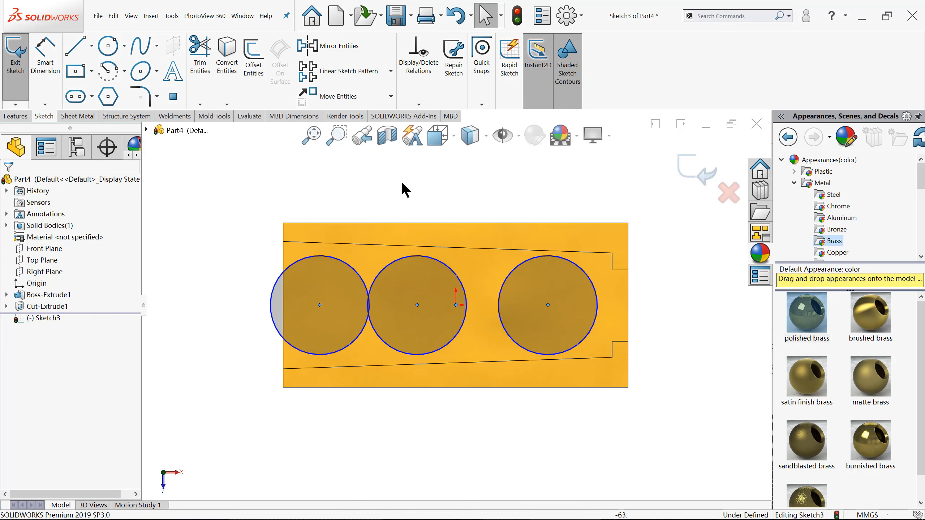
Dimension the left circle's diameter and set it to 80 mm
{"action": "key", "text": "s"}
{"action": "left_click", "coordinate": [422, 223]}
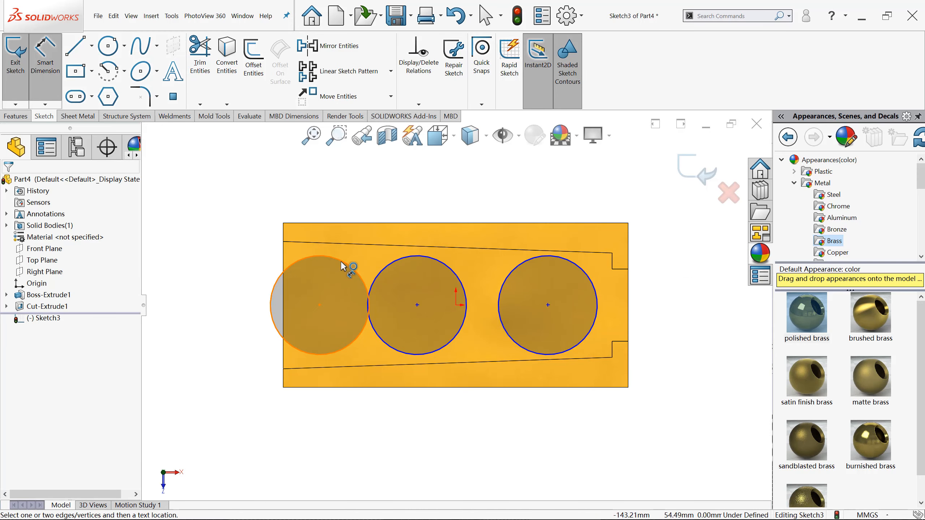
{"action": "left_click", "coordinate": [333, 281]}
{"action": "left_click", "coordinate": [332, 288]}
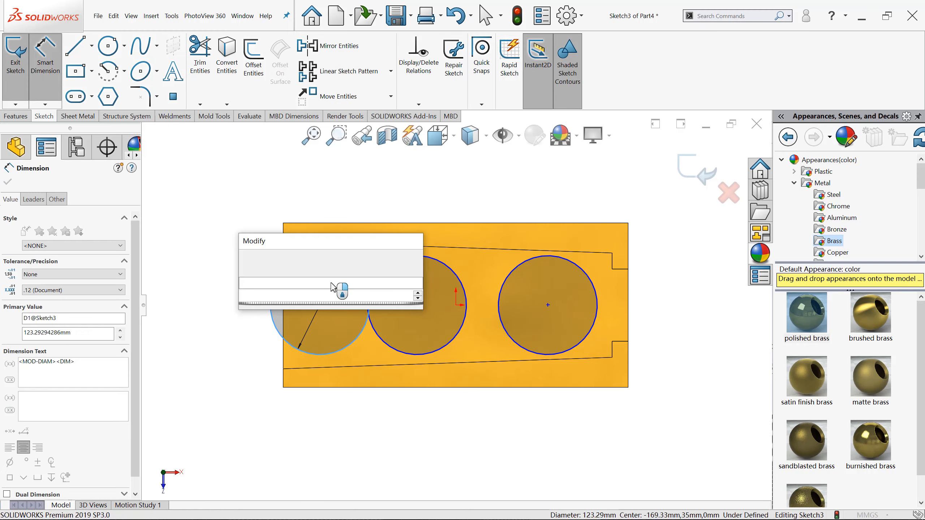
{"action": "type", "text": "80"}
{"action": "key", "text": "Return"}
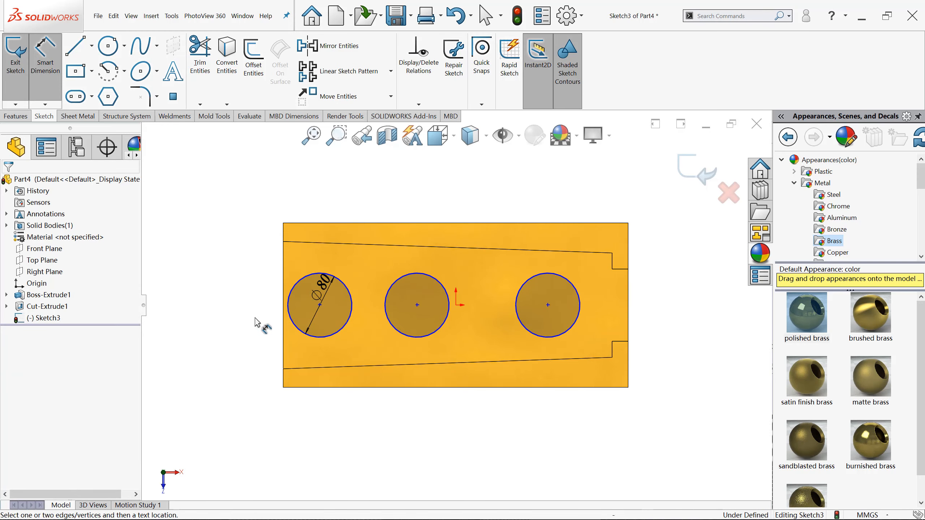
{"action": "left_click", "coordinate": [319, 308]}
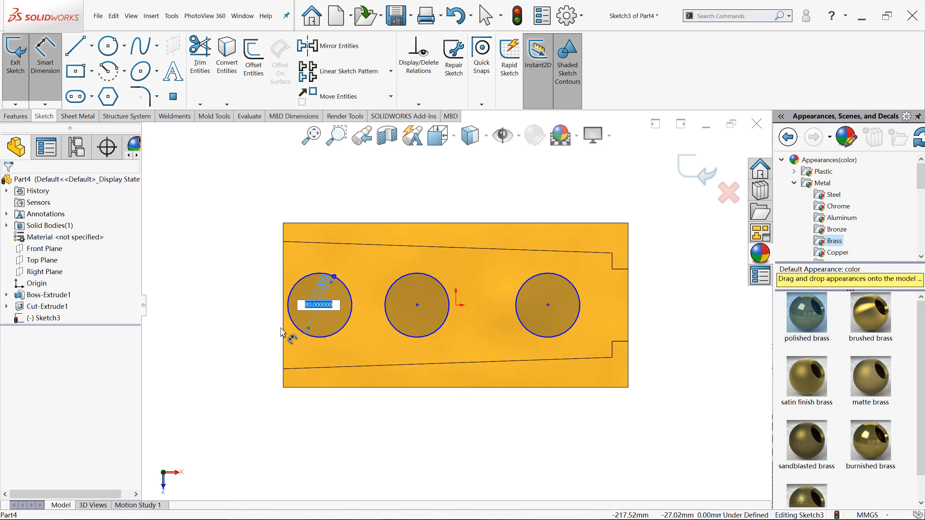
{"action": "left_click", "coordinate": [256, 323]}
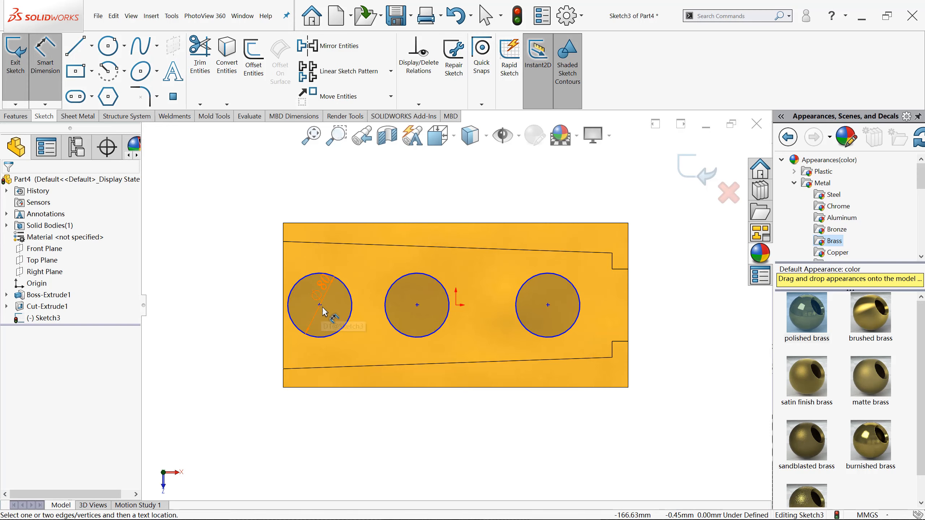
Dimension the left circle's centre horizontally from the block's left edge and set the distance to 180 mm
{"action": "scroll", "coordinate": [324, 302], "scroll_direction": "down", "scroll_amount": 3}
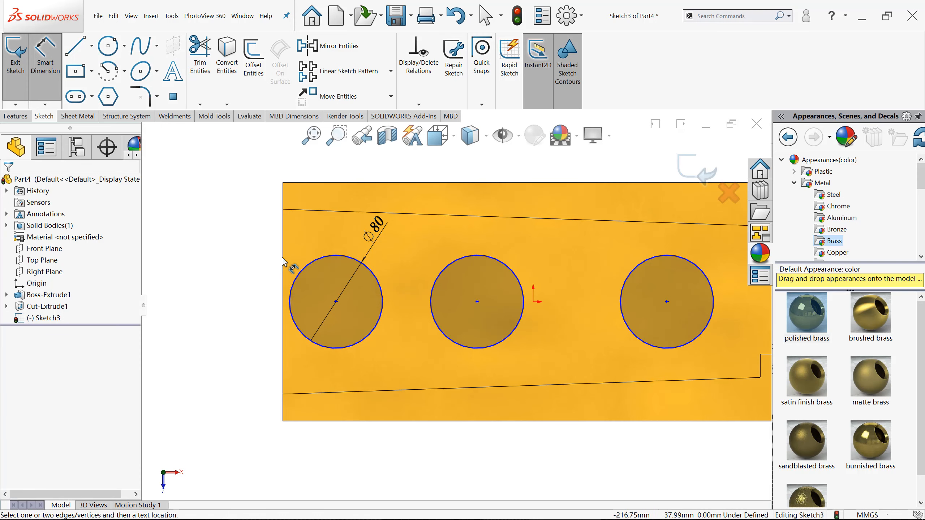
{"action": "left_click", "coordinate": [283, 270]}
{"action": "left_click", "coordinate": [336, 301]}
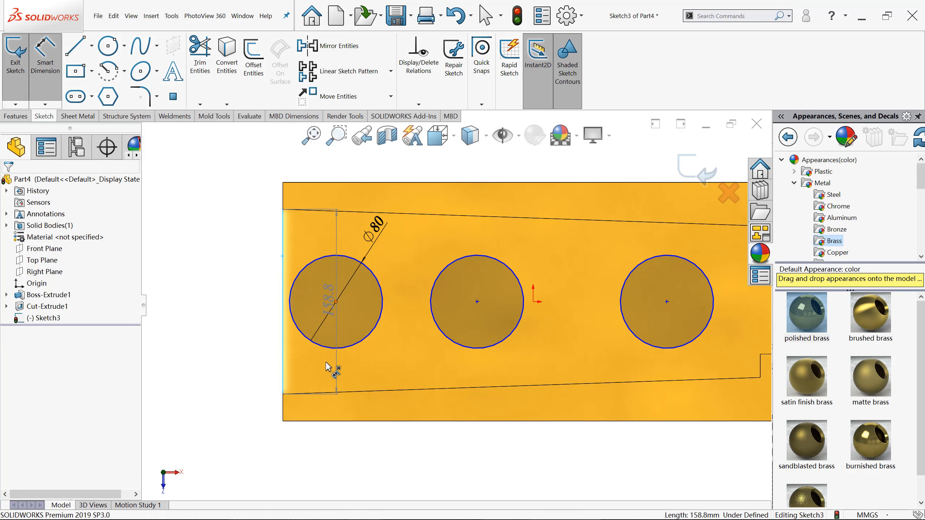
{"action": "left_click", "coordinate": [309, 464]}
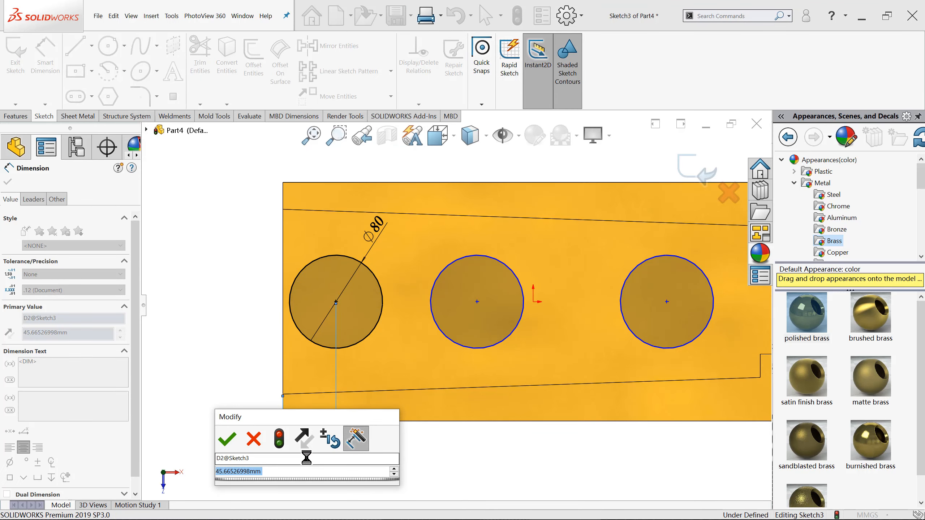
{"action": "type", "text": "180"}
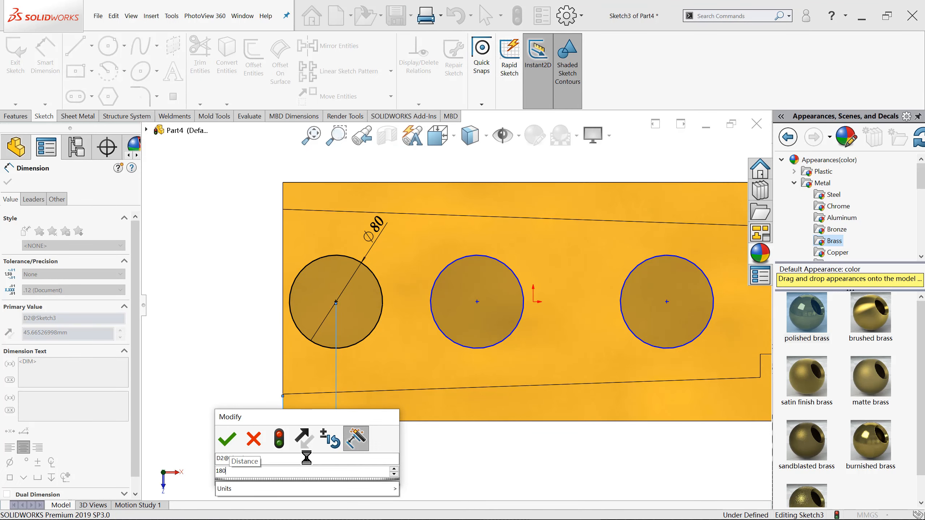
{"action": "key", "text": "Return"}
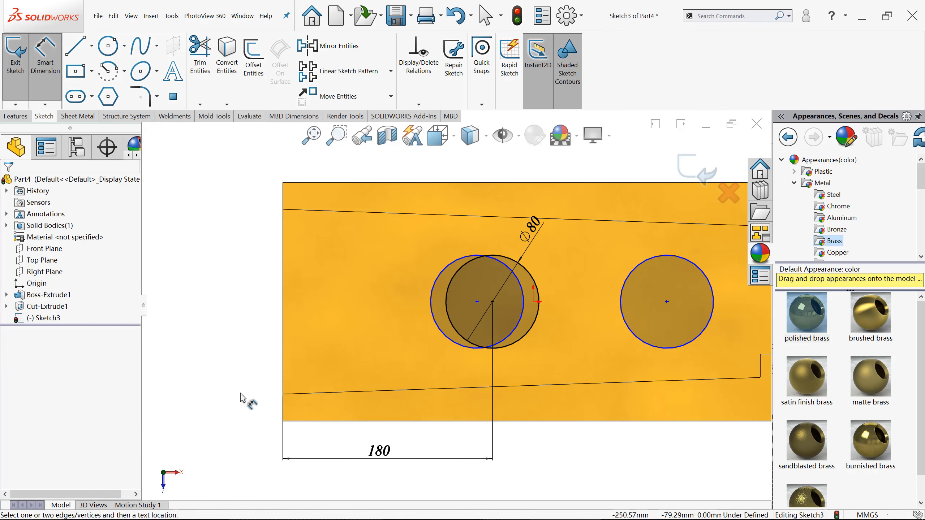
{"action": "scroll", "coordinate": [492, 318], "scroll_direction": "up", "scroll_amount": 4}
{"action": "key", "text": "Escape"}
Move the middle circle's centre to about 93 mm from the left one's, and the right circle's to about 161 mm from the origin
{"action": "scroll", "coordinate": [515, 320], "scroll_direction": "down", "scroll_amount": 2}
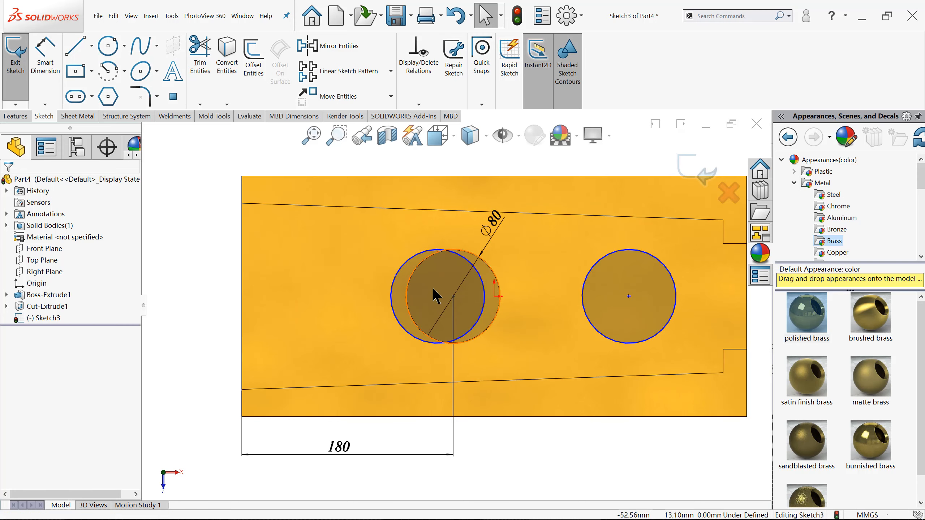
{"action": "left_click_drag", "start_coordinate": [437, 296], "coordinate": [563, 313]}
{"action": "left_click", "coordinate": [626, 433]}
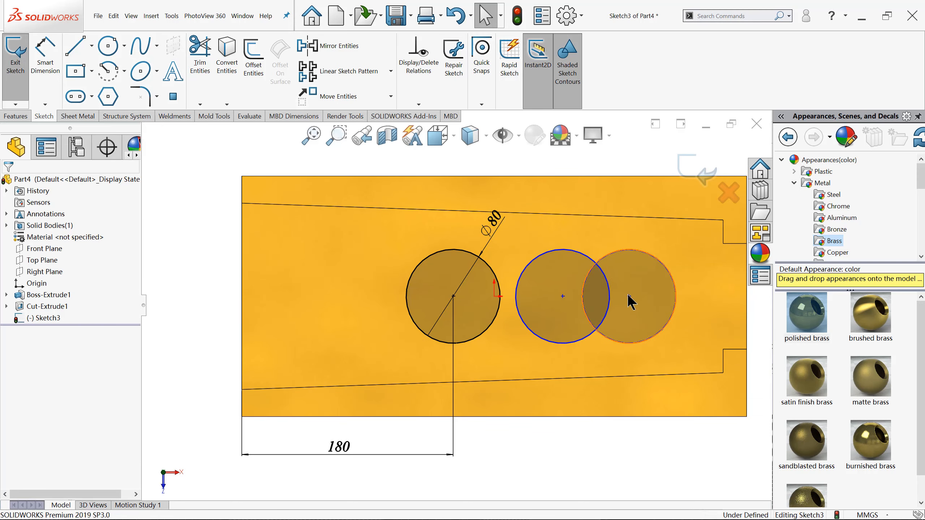
{"action": "left_click_drag", "start_coordinate": [628, 296], "coordinate": [683, 311]}
{"action": "left_click_drag", "start_coordinate": [649, 376], "coordinate": [650, 377]}
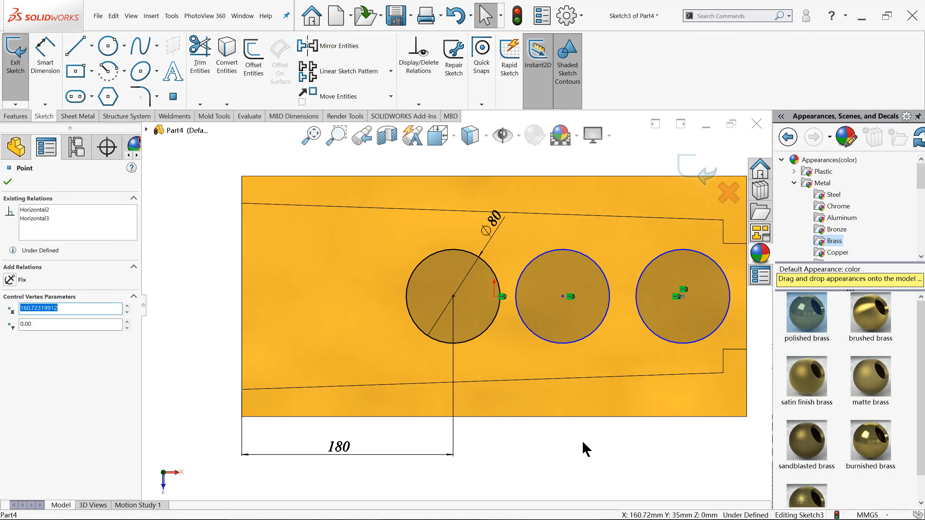
Dimension the centre distance between the left and middle circles and set it to 130 mm
{"action": "key", "text": "z"}
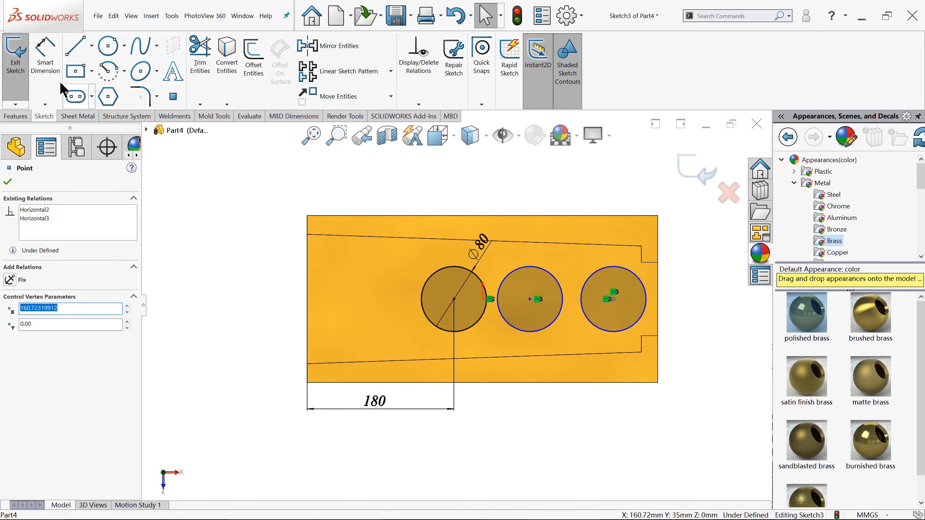
{"action": "left_click", "coordinate": [45, 55]}
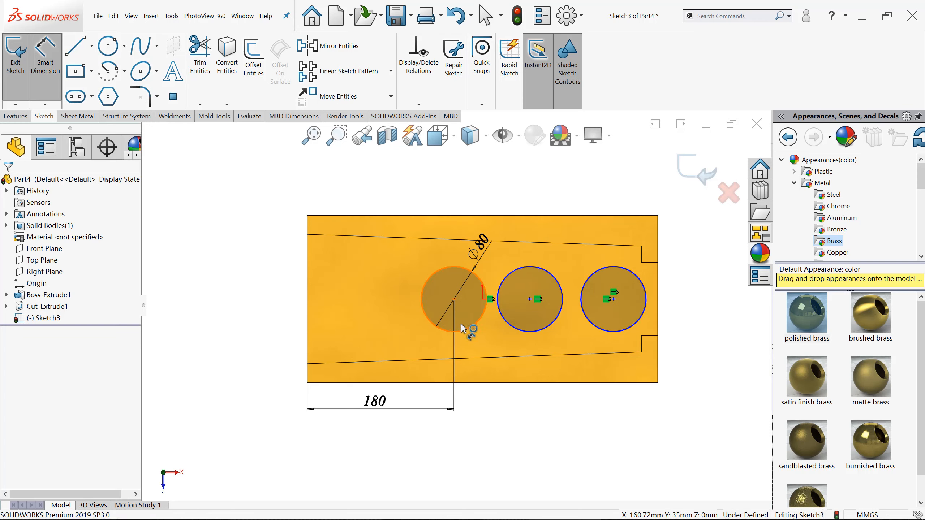
{"action": "left_click", "coordinate": [454, 300]}
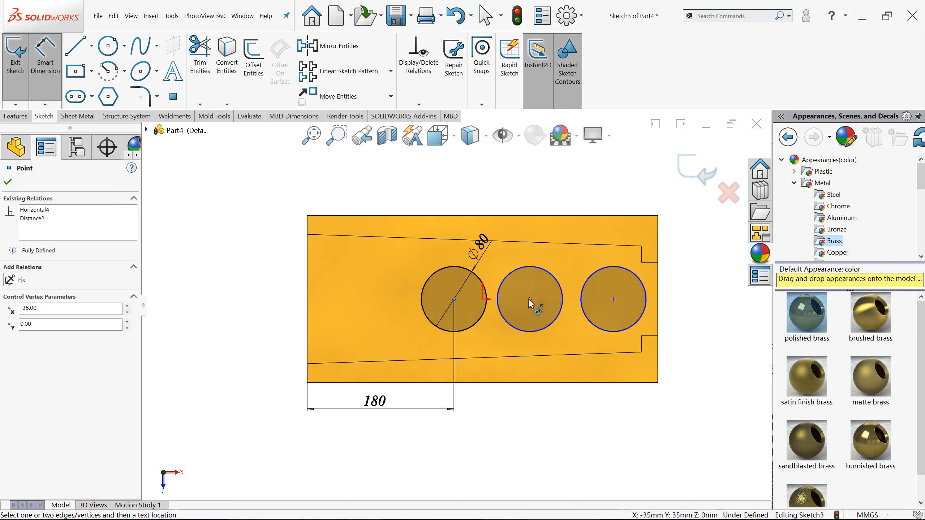
{"action": "left_click", "coordinate": [530, 300]}
{"action": "left_click", "coordinate": [495, 410]}
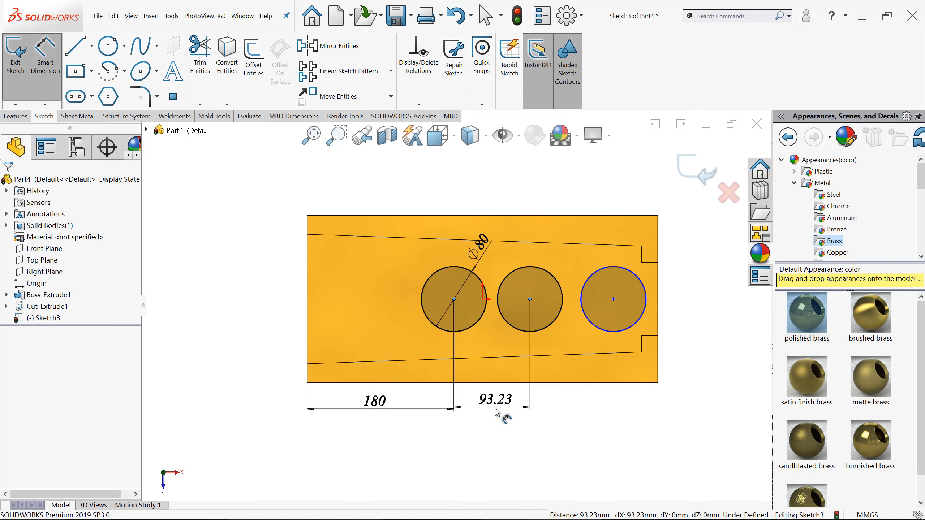
{"action": "type", "text": "130"}
{"action": "key", "text": "Return"}
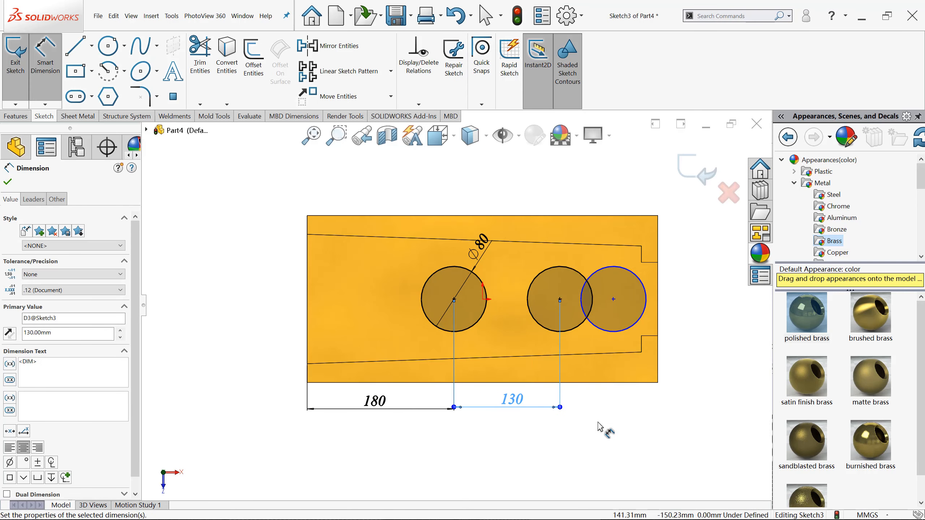
{"action": "left_click", "coordinate": [600, 427]}
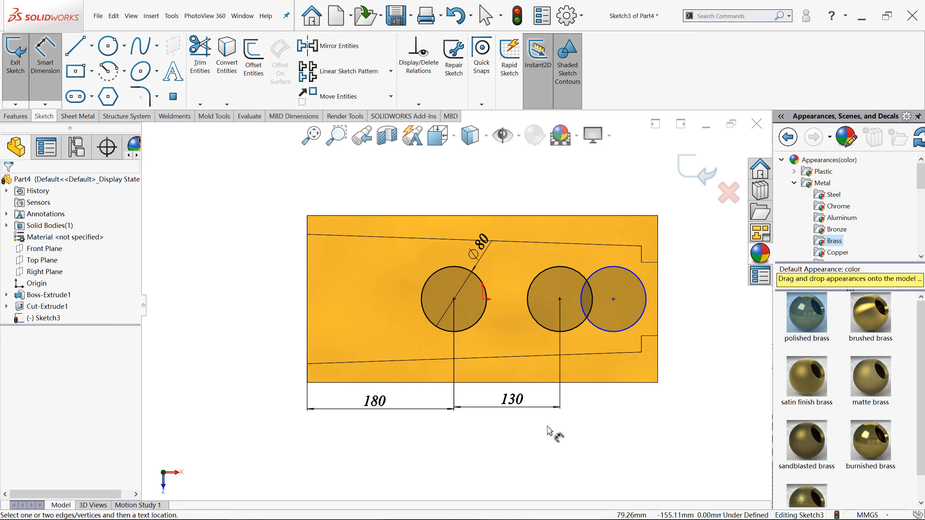
Change the left circle's centre distance from the block's left edge to 80 mm
{"action": "left_click", "coordinate": [384, 406]}
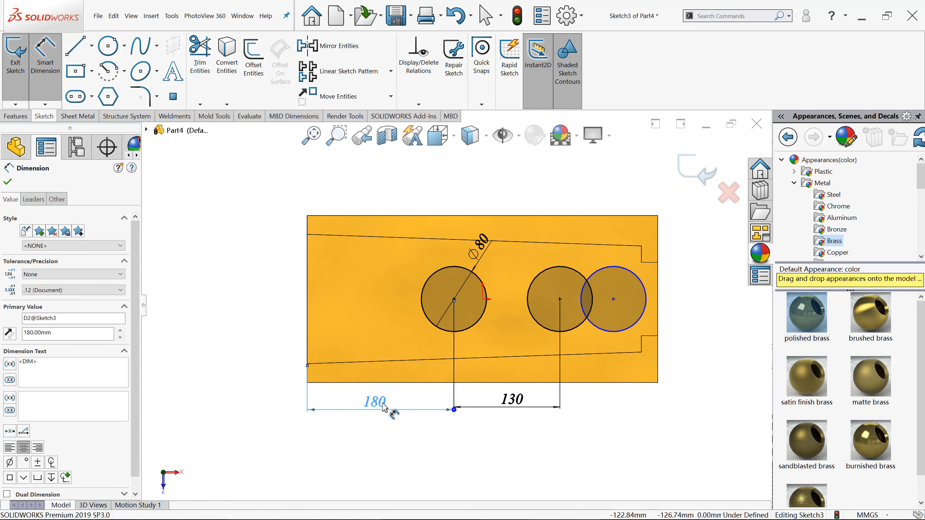
{"action": "double_click", "coordinate": [384, 405]}
{"action": "key", "text": "Return"}
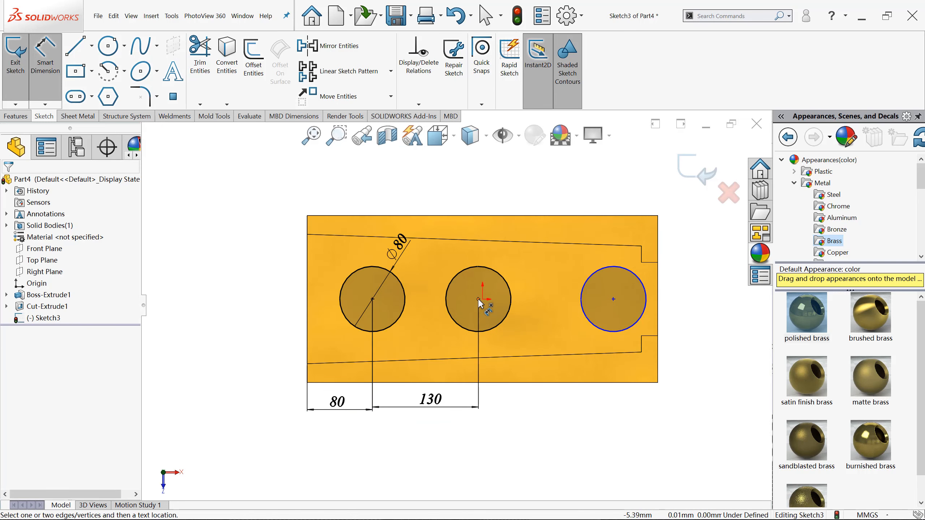
Dimension the centre distance between the middle and right circles and set it to 130 mm
{"action": "left_click", "coordinate": [478, 299]}
{"action": "left_click", "coordinate": [613, 299]}
{"action": "left_click", "coordinate": [545, 413]}
{"action": "type", "text": "130"}
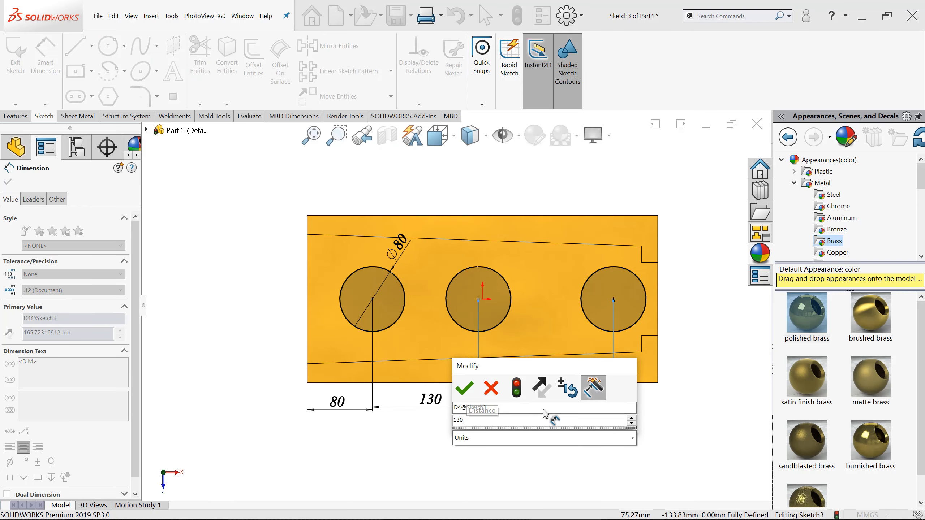
{"action": "key", "text": "Return"}
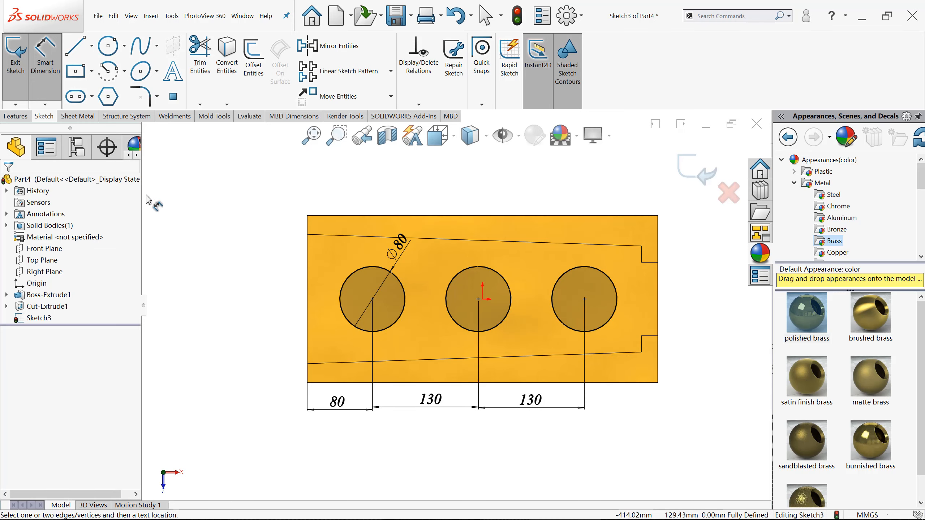
Cut the three circles through the pocket floor with an Extruded Cut set to Through All
{"action": "left_click", "coordinate": [15, 116]}
{"action": "left_click", "coordinate": [155, 67]}
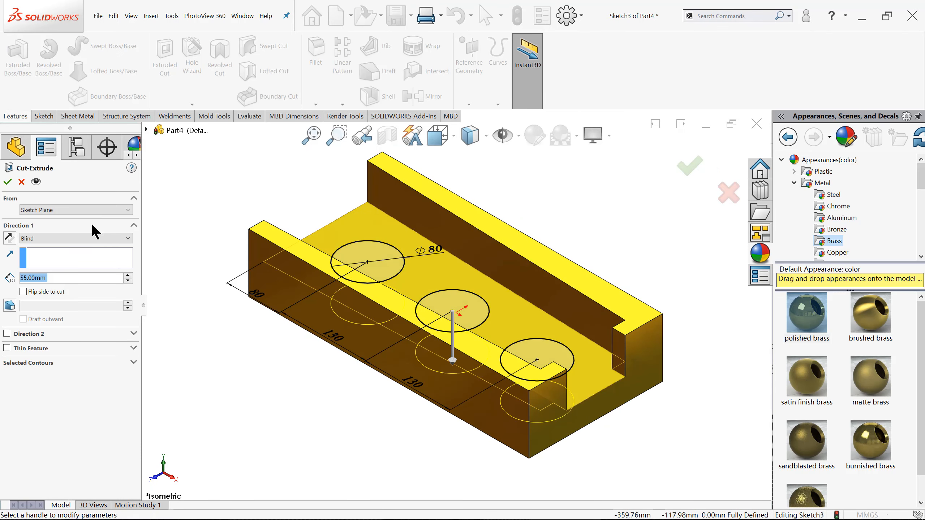
{"action": "left_click", "coordinate": [74, 238]}
{"action": "left_click", "coordinate": [42, 252]}
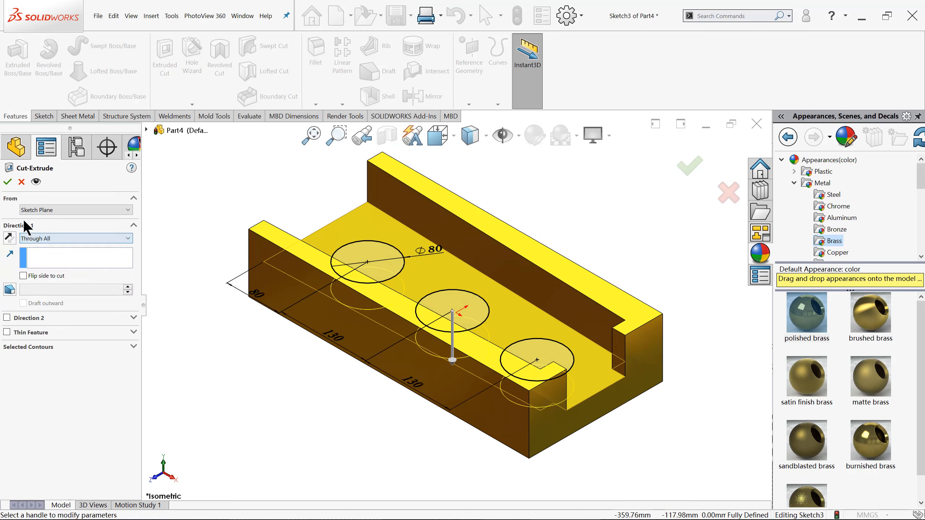
{"action": "left_click", "coordinate": [7, 182]}
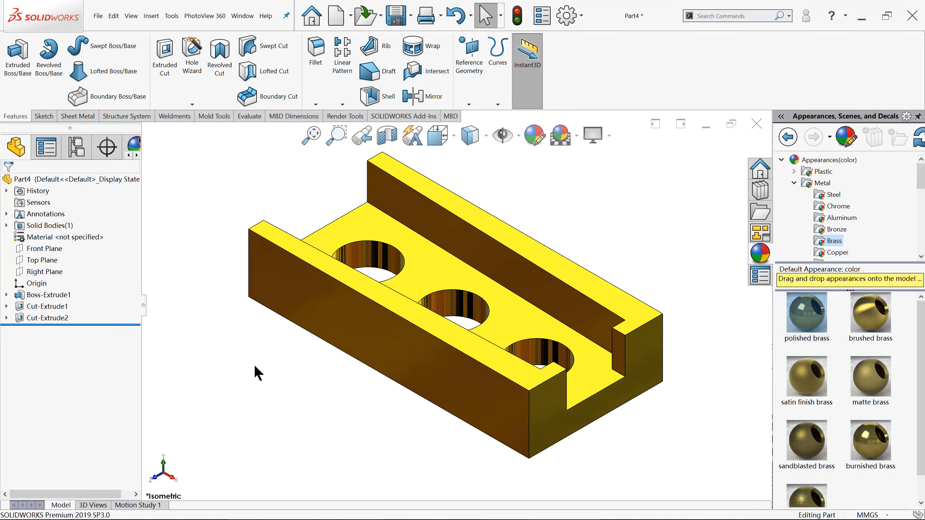
Start a new sketch on the slanted inner side wall of the tapered pocket
{"action": "mouse_move", "coordinate": [284, 308]}
{"action": "middle_mouse_down"}
{"action": "mouse_move", "coordinate": [241, 293]}
{"action": "mouse_move", "coordinate": [246, 285]}
{"action": "mouse_move", "coordinate": [251, 297]}
{"action": "mouse_move", "coordinate": [303, 256]}
{"action": "mouse_move", "coordinate": [312, 305]}
{"action": "mouse_move", "coordinate": [262, 359]}
{"action": "middle_mouse_up"}
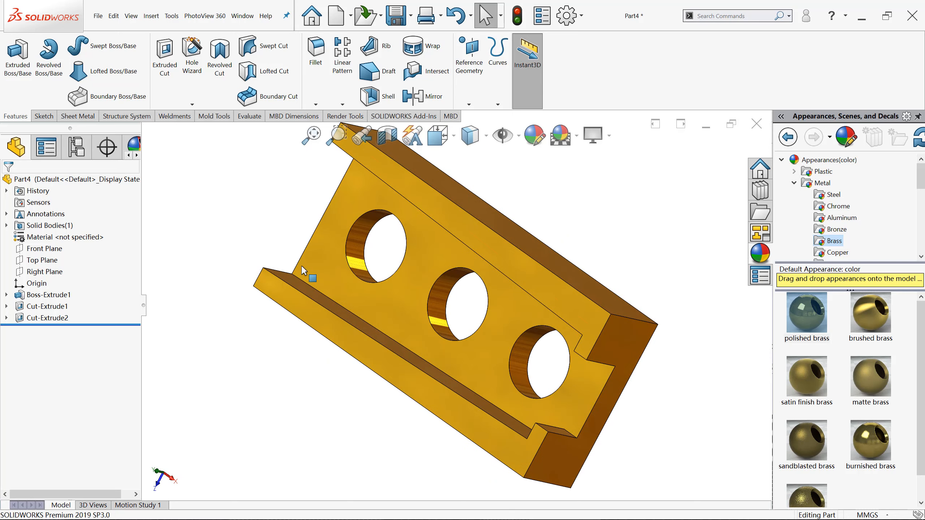
{"action": "scroll", "coordinate": [339, 305], "scroll_direction": "down", "scroll_amount": 4}
{"action": "scroll", "coordinate": [338, 308], "scroll_direction": "up", "scroll_amount": 2}
{"action": "left_click", "coordinate": [337, 323]}
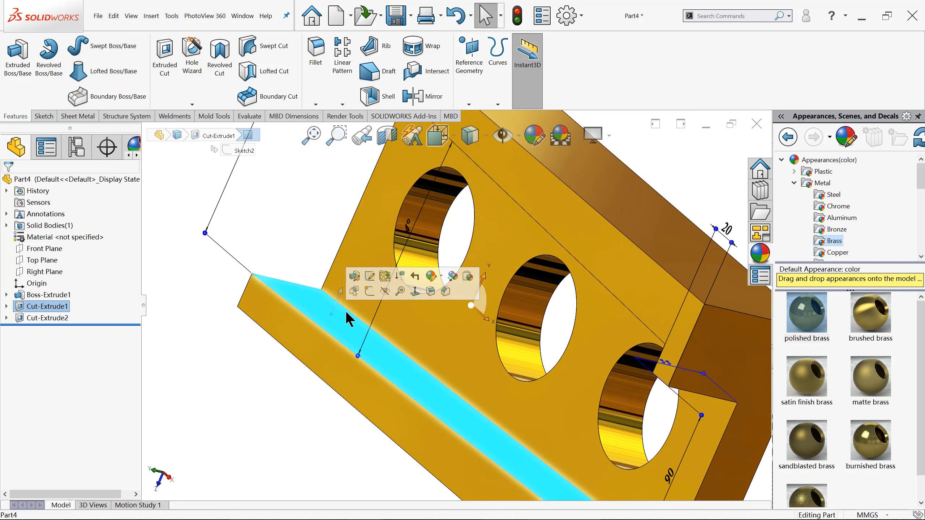
{"action": "left_click", "coordinate": [374, 291]}
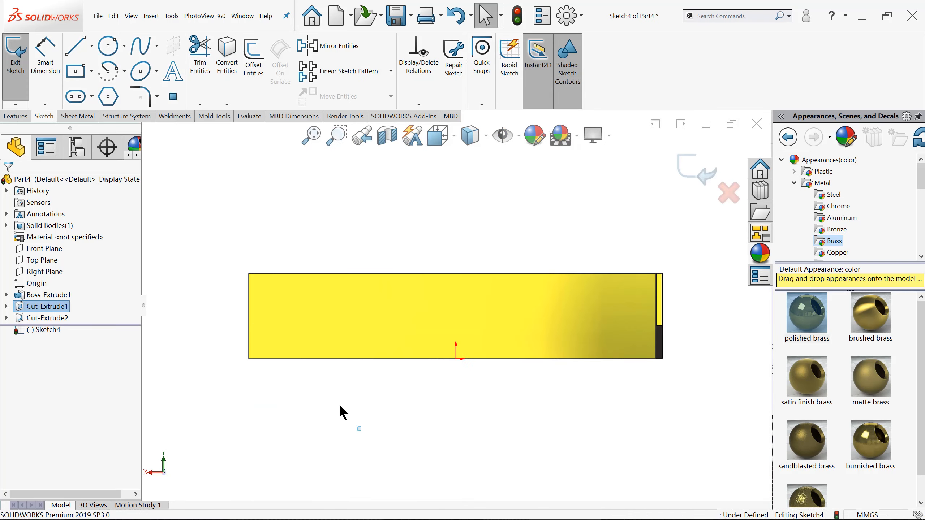
Create a planar section view through the Front Plane with its direction reversed to expose the slanted wall being sketched on
{"action": "mouse_move", "coordinate": [283, 328]}
{"action": "middle_mouse_down"}
{"action": "mouse_move", "coordinate": [372, 415]}
{"action": "mouse_move", "coordinate": [404, 309]}
{"action": "mouse_move", "coordinate": [437, 459]}
{"action": "mouse_move", "coordinate": [440, 268]}
{"action": "mouse_move", "coordinate": [429, 252]}
{"action": "mouse_move", "coordinate": [453, 300]}
{"action": "mouse_move", "coordinate": [394, 314]}
{"action": "mouse_move", "coordinate": [394, 370]}
{"action": "mouse_move", "coordinate": [302, 483]}
{"action": "mouse_move", "coordinate": [455, 388]}
{"action": "middle_mouse_up"}
{"action": "middle_click_drag", "start_coordinate": [397, 354], "coordinate": [413, 337]}
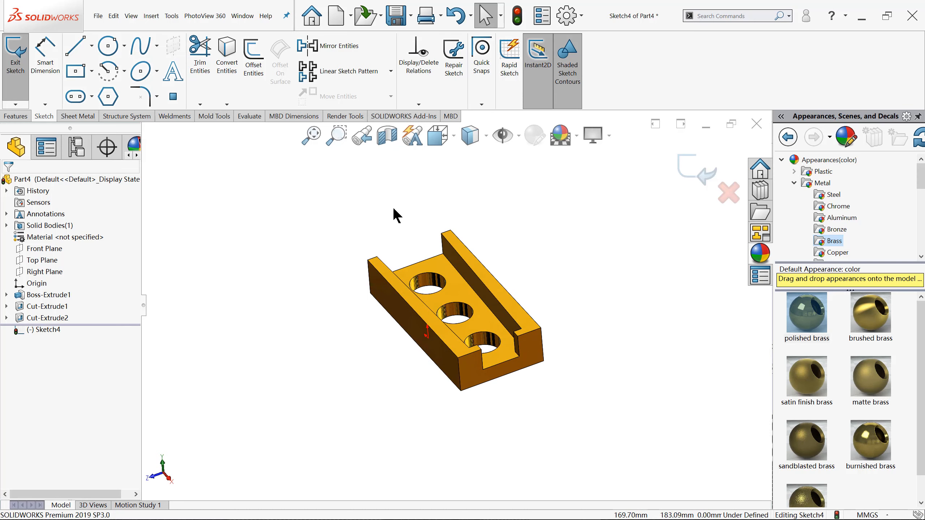
{"action": "left_click", "coordinate": [388, 136]}
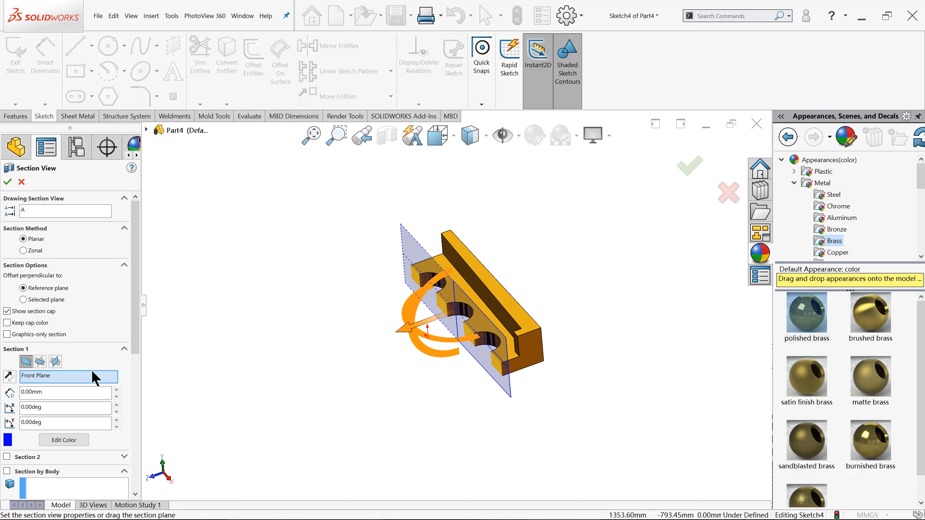
{"action": "left_click", "coordinate": [10, 376]}
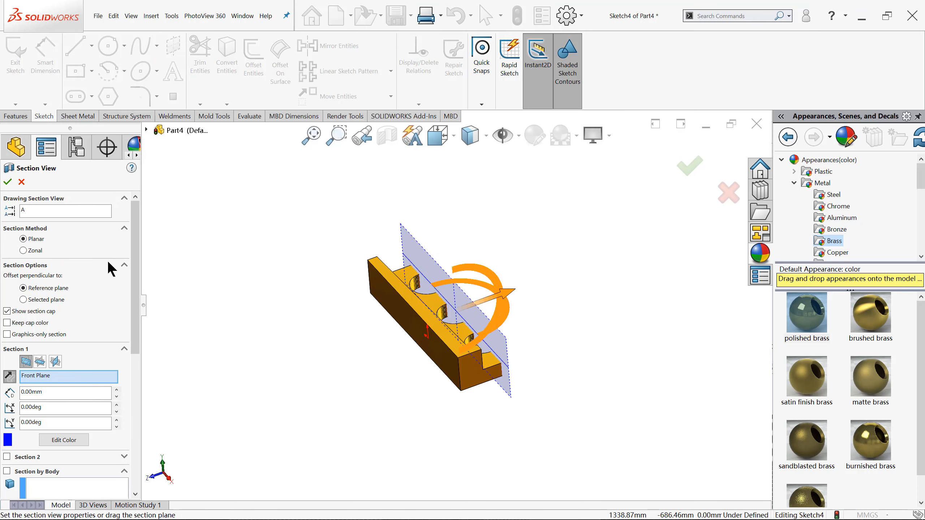
{"action": "left_click", "coordinate": [8, 182]}
{"action": "mouse_move", "coordinate": [341, 312]}
{"action": "middle_mouse_down"}
{"action": "mouse_move", "coordinate": [280, 296]}
{"action": "mouse_move", "coordinate": [251, 327]}
{"action": "middle_mouse_up"}
{"action": "key", "text": "ctrl+8"}
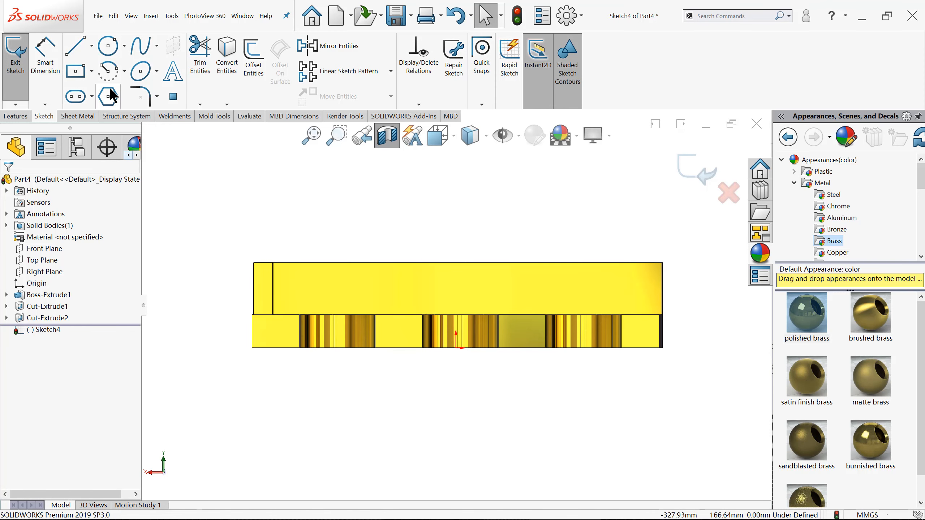
Sketch three vertical straight slots spaced along the slanted wall, about 19, 26 and 27 mm wide from right to left
{"action": "left_click", "coordinate": [75, 96]}
{"action": "scroll", "coordinate": [618, 288], "scroll_direction": "down", "scroll_amount": 2}
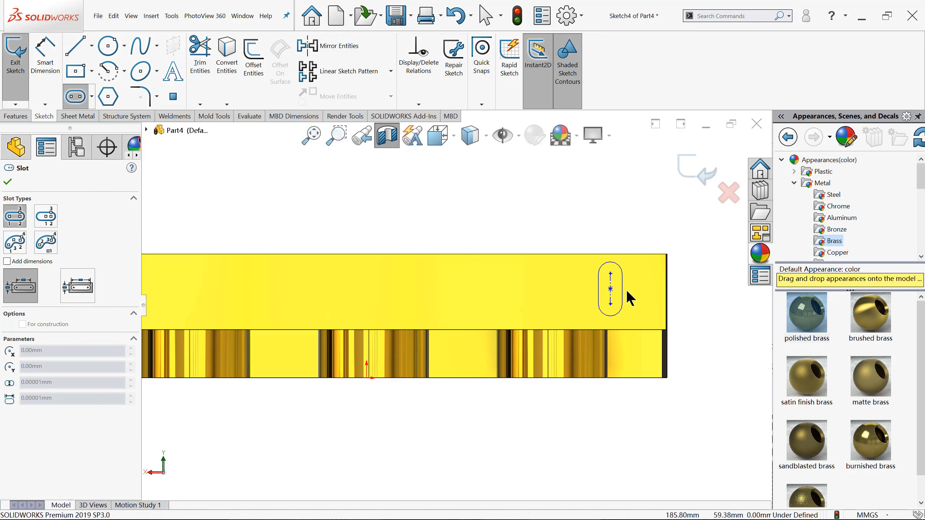
{"action": "left_click", "coordinate": [624, 291]}
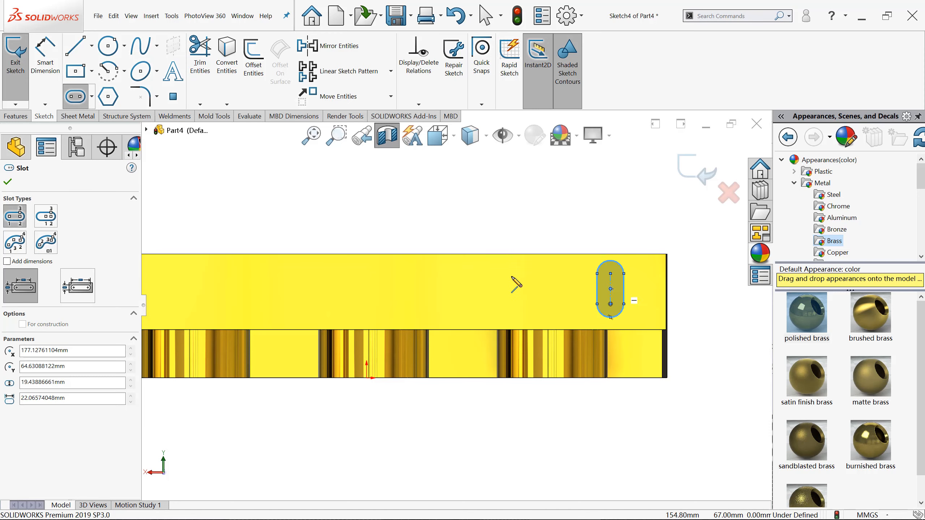
{"action": "left_click", "coordinate": [419, 269]}
{"action": "left_click", "coordinate": [419, 307]}
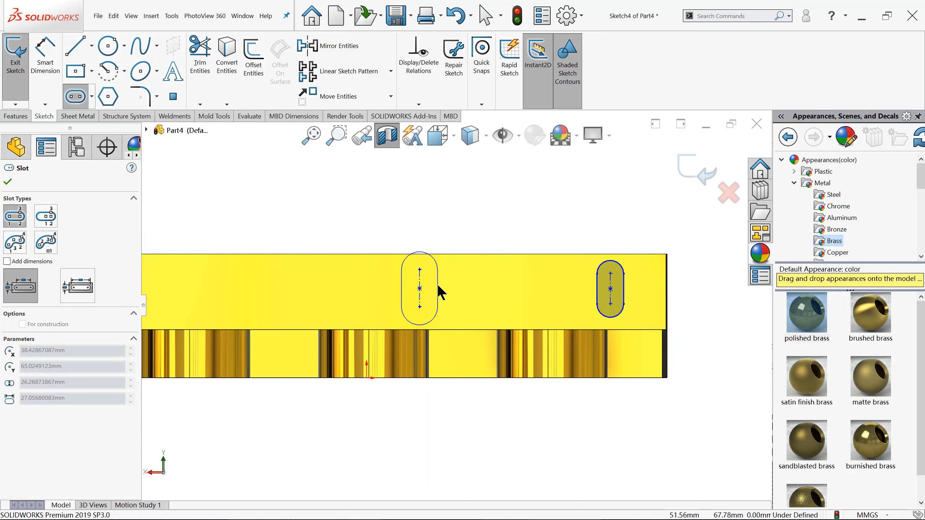
{"action": "left_click", "coordinate": [437, 286]}
{"action": "left_click", "coordinate": [222, 274]}
{"action": "left_click", "coordinate": [221, 306]}
{"action": "left_click", "coordinate": [241, 288]}
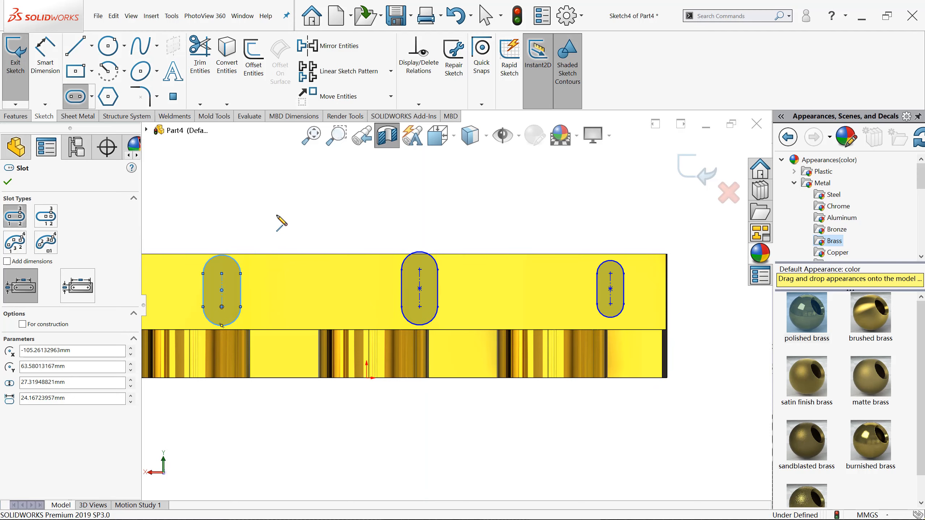
{"action": "key", "text": "Escape"}
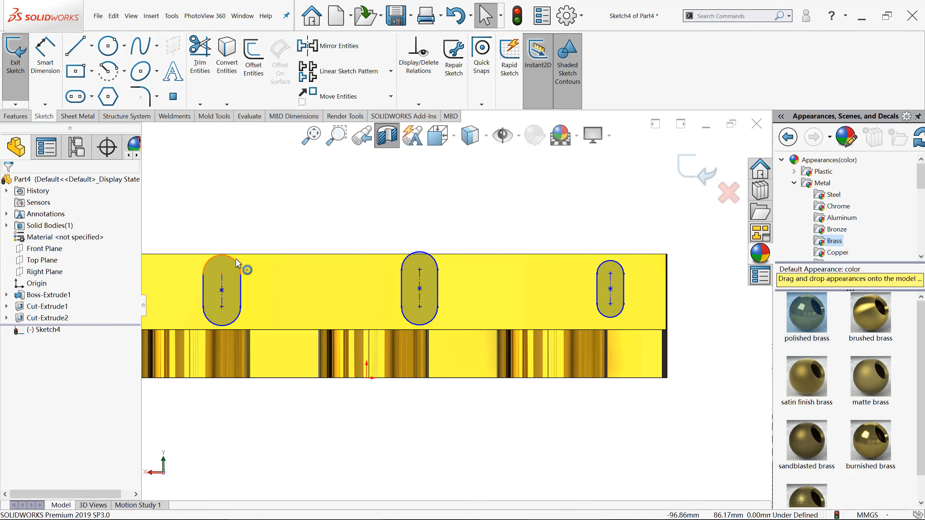
Apply an Equal Slots relation to the three slots on the slanted wall
{"action": "left_click", "coordinate": [237, 263]}
{"action": "left_click", "coordinate": [434, 259], "text": "ctrl"}
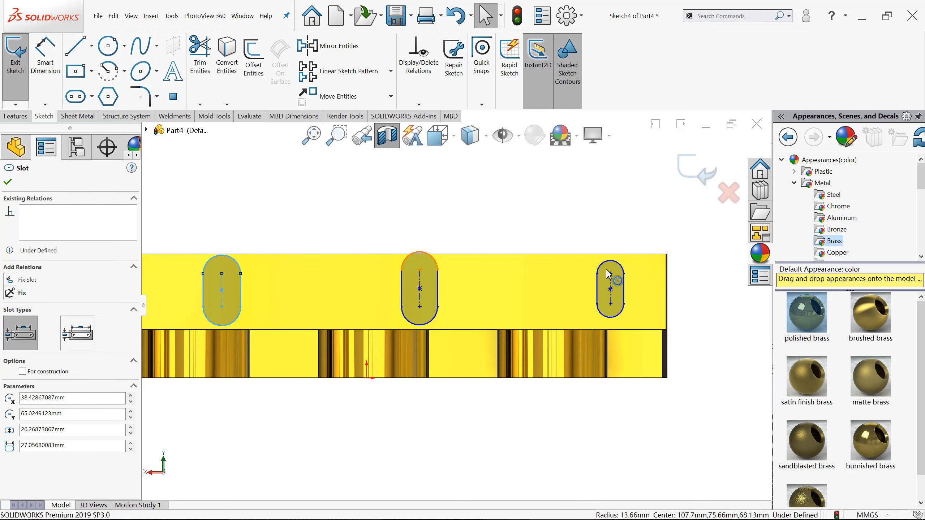
{"action": "left_click", "coordinate": [604, 268], "text": "ctrl"}
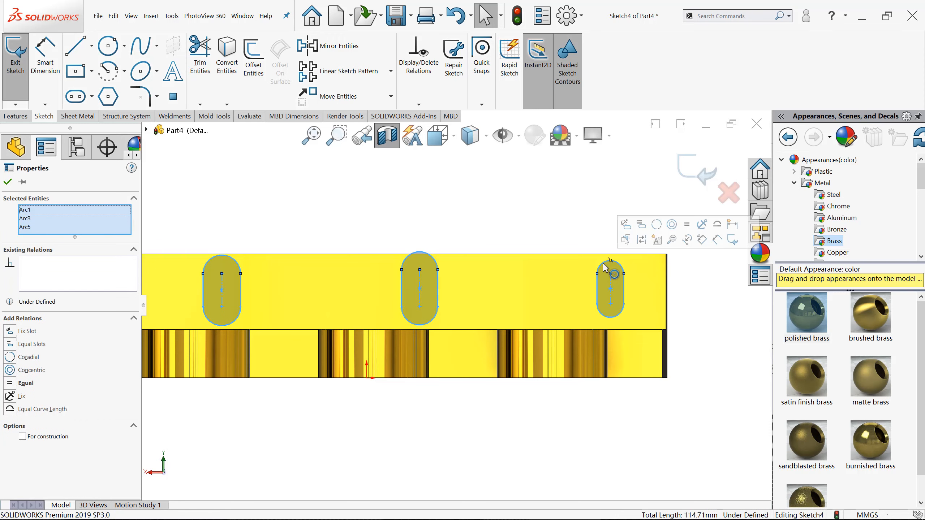
{"action": "left_click", "coordinate": [640, 226]}
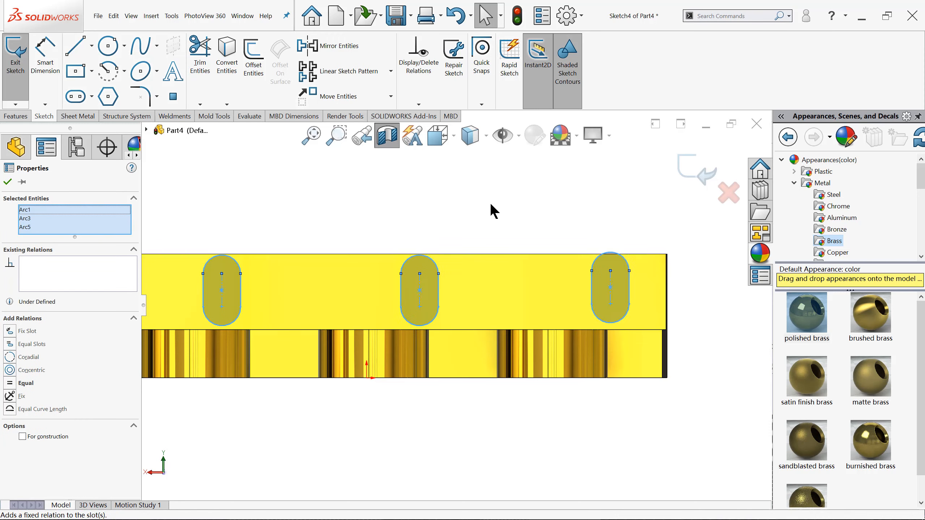
{"action": "left_click", "coordinate": [480, 217]}
Dimension the right slot's centre-to-centre length and set it to 8 mm
{"action": "key", "text": "z"}
{"action": "key", "text": "s"}
{"action": "left_click", "coordinate": [517, 250]}
{"action": "scroll", "coordinate": [568, 293], "scroll_direction": "down", "scroll_amount": 3}
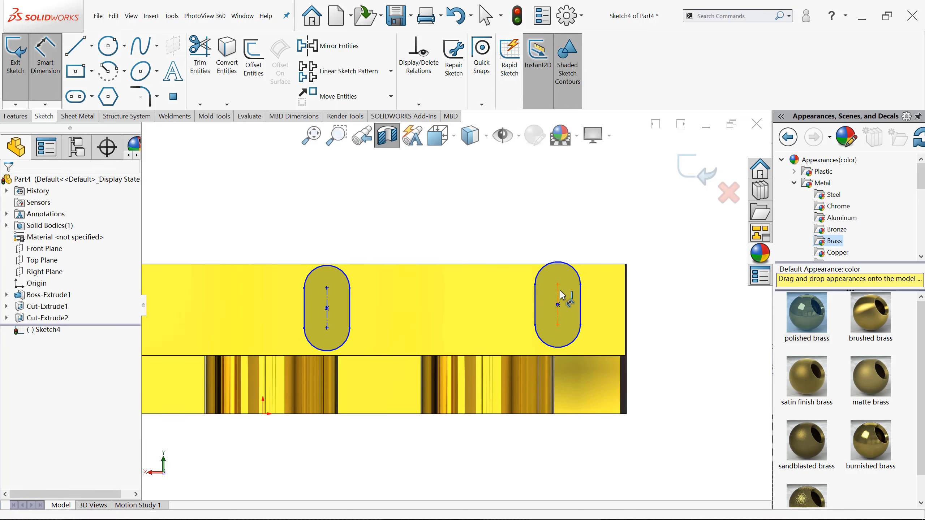
{"action": "left_click", "coordinate": [560, 295]}
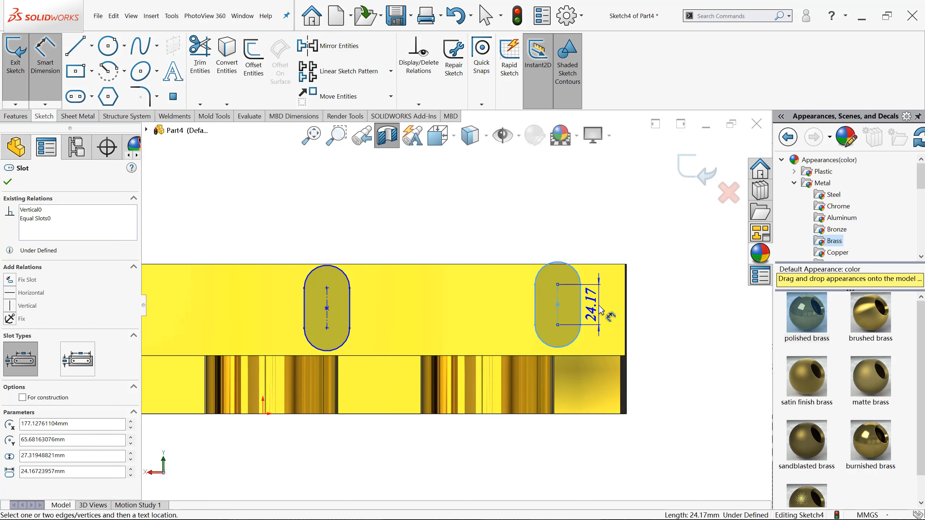
{"action": "left_click", "coordinate": [600, 310]}
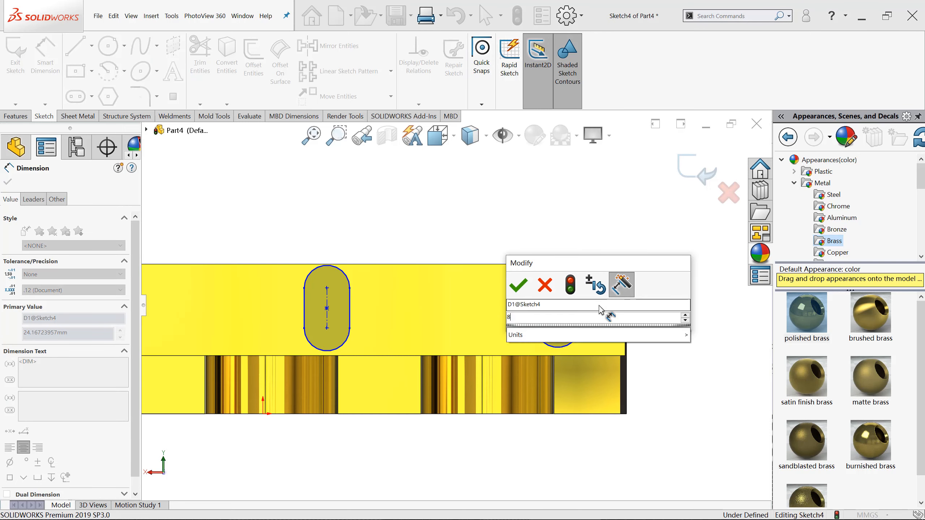
{"action": "type", "text": "8"}
{"action": "key", "text": "Return"}
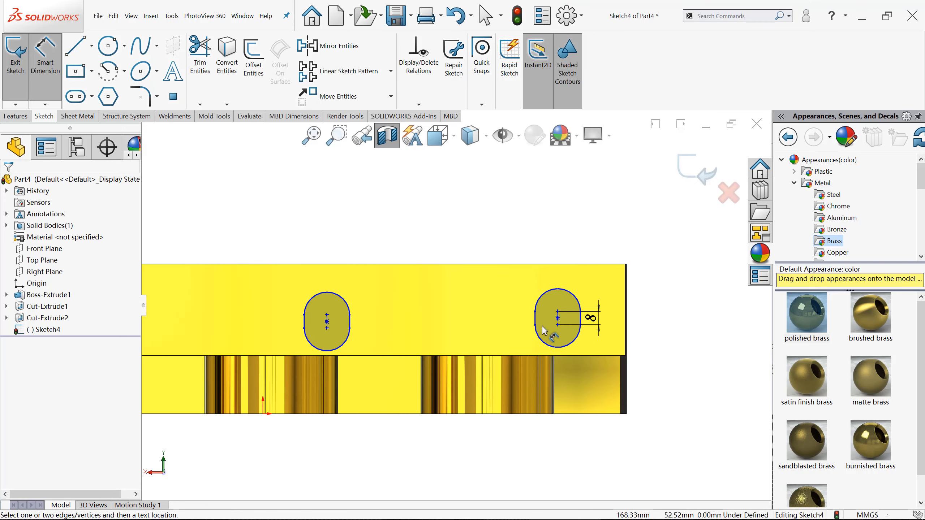
Dimension the right slot's width between its straight sides and set it to 18 mm
{"action": "left_click", "coordinate": [581, 319]}
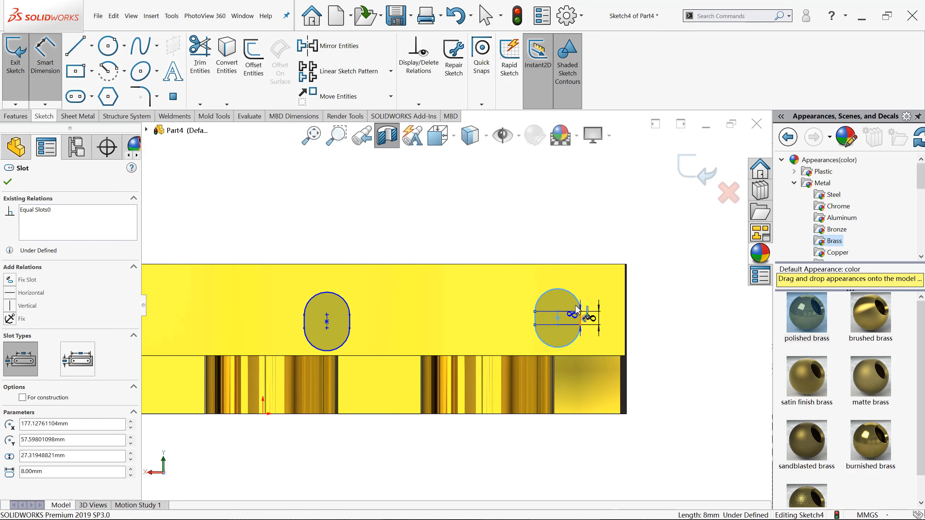
{"action": "left_click", "coordinate": [581, 316]}
{"action": "left_click", "coordinate": [560, 245]}
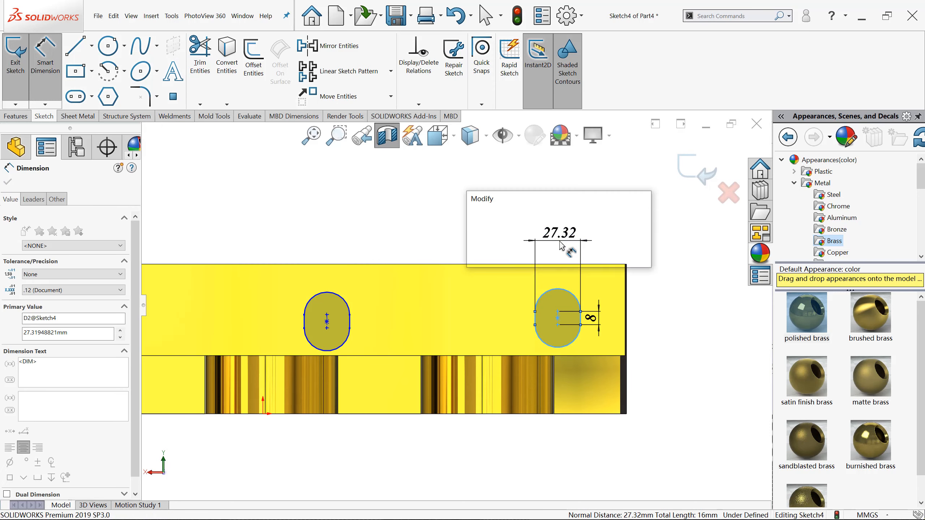
{"action": "type", "text": "18"}
{"action": "key", "text": "Return"}
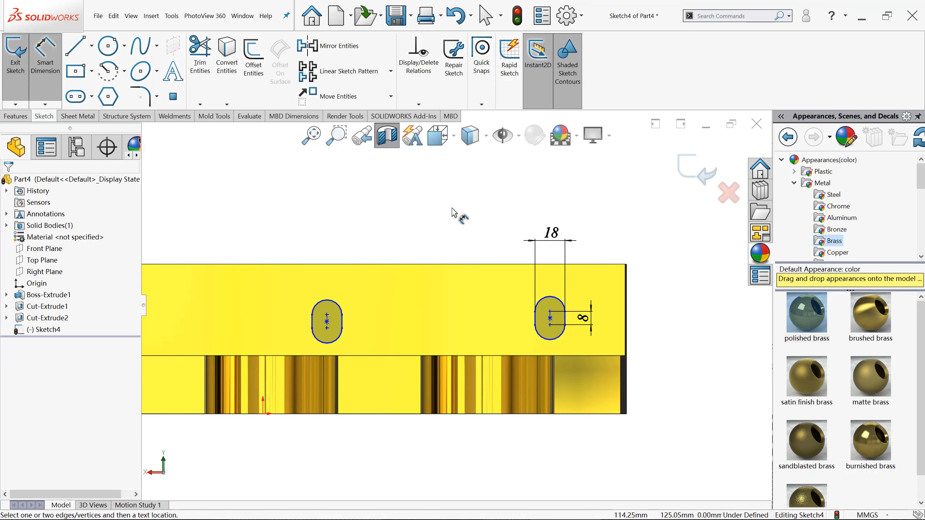
Dimension the right slot's centre from the slanted wall's right end edge and set the distance to 52 mm
{"action": "scroll", "coordinate": [447, 219], "scroll_direction": "up", "scroll_amount": 3}
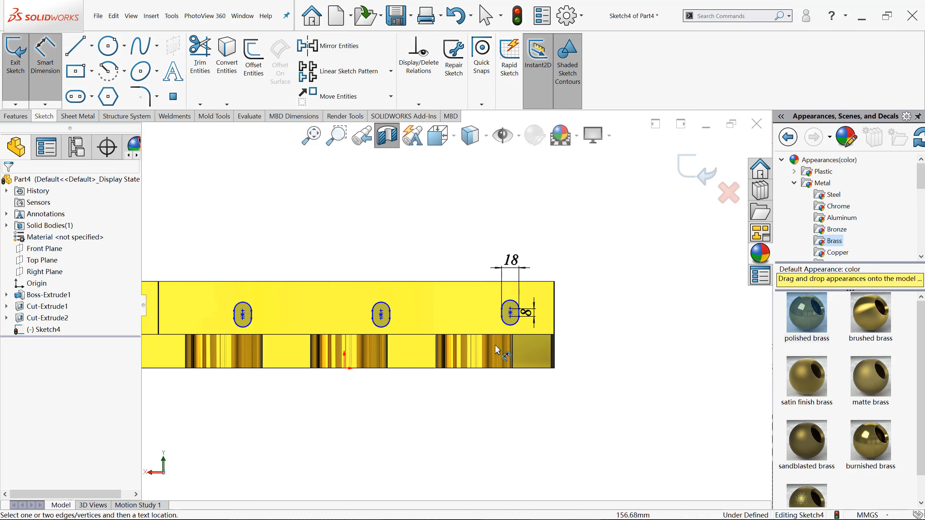
{"action": "middle_click_drag", "start_coordinate": [506, 343], "coordinate": [475, 312]}
{"action": "scroll", "coordinate": [475, 318], "scroll_direction": "up", "scroll_amount": 3}
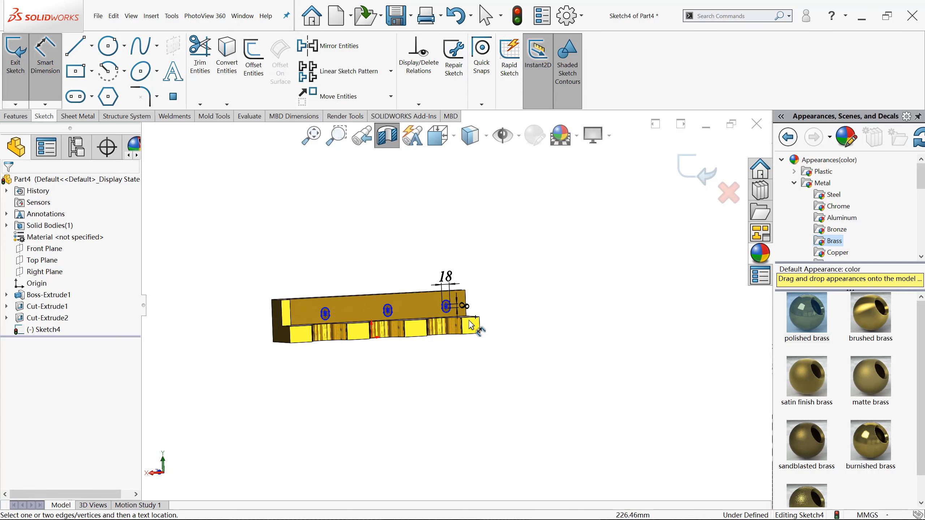
{"action": "scroll", "coordinate": [469, 321], "scroll_direction": "down", "scroll_amount": 6}
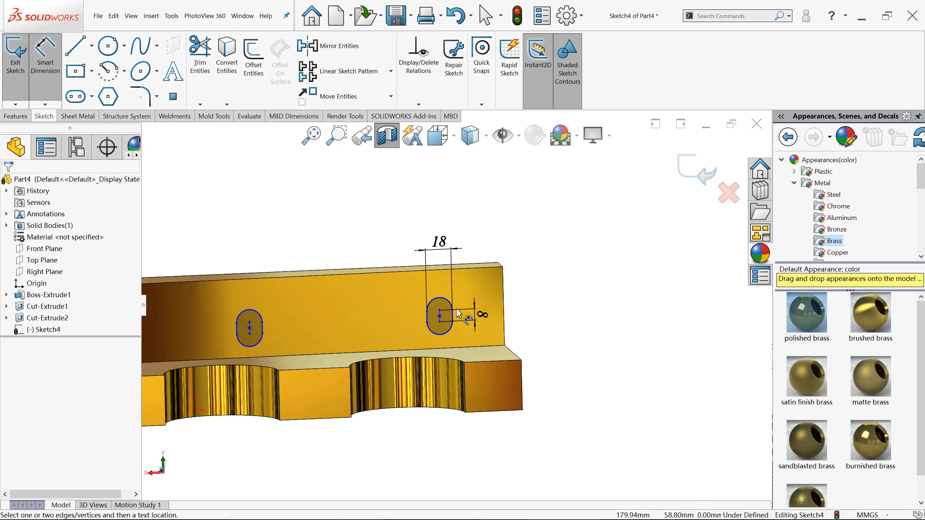
{"action": "scroll", "coordinate": [461, 303], "scroll_direction": "down", "scroll_amount": 2}
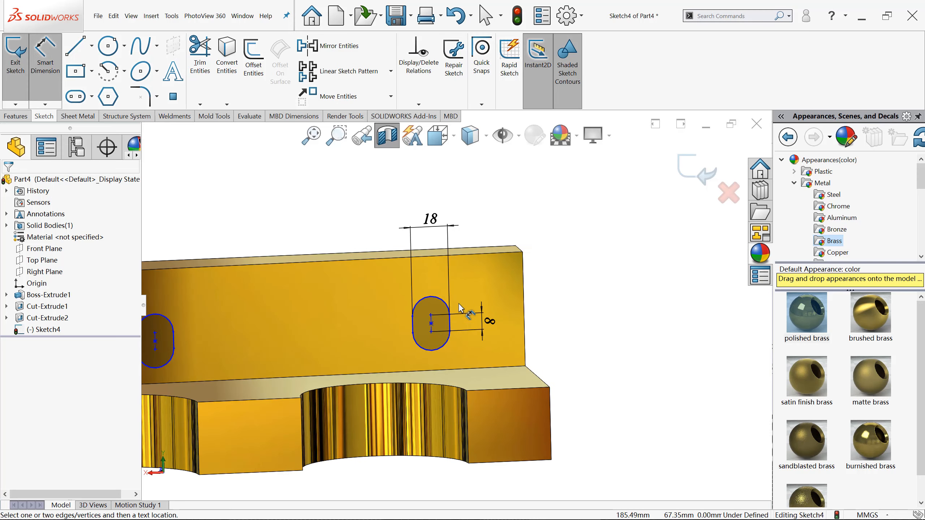
{"action": "scroll", "coordinate": [441, 324], "scroll_direction": "down", "scroll_amount": 2}
{"action": "left_click", "coordinate": [430, 324]}
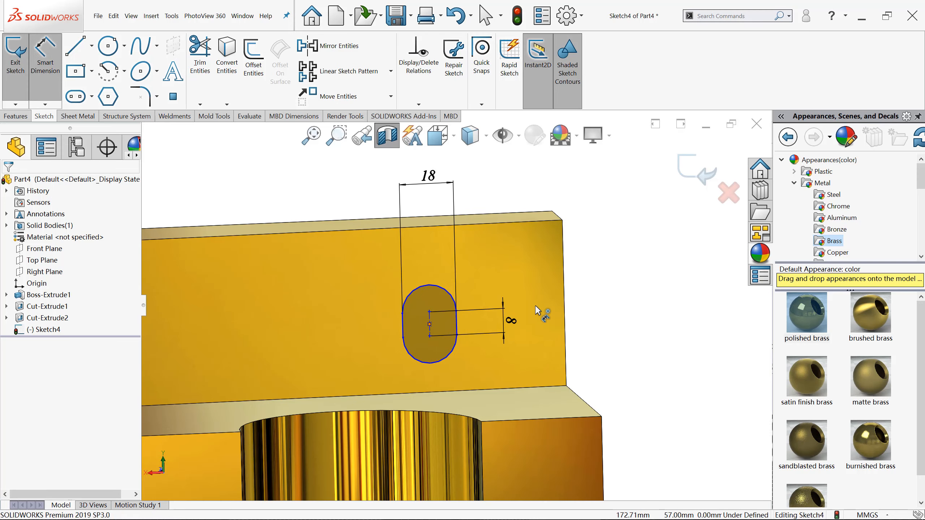
{"action": "left_click", "coordinate": [564, 273]}
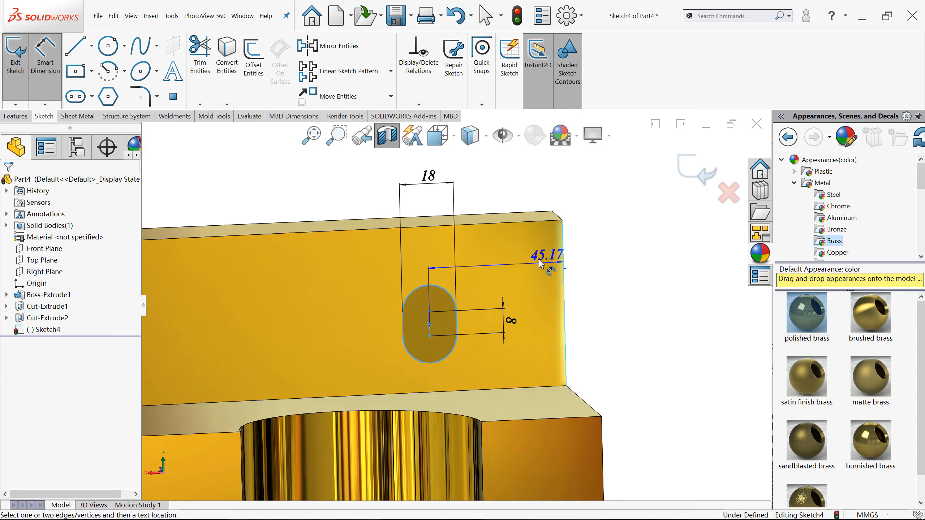
{"action": "left_click", "coordinate": [512, 271]}
{"action": "type", "text": "52"}
{"action": "key", "text": "Return"}
{"action": "scroll", "coordinate": [450, 307], "scroll_direction": "up", "scroll_amount": 3}
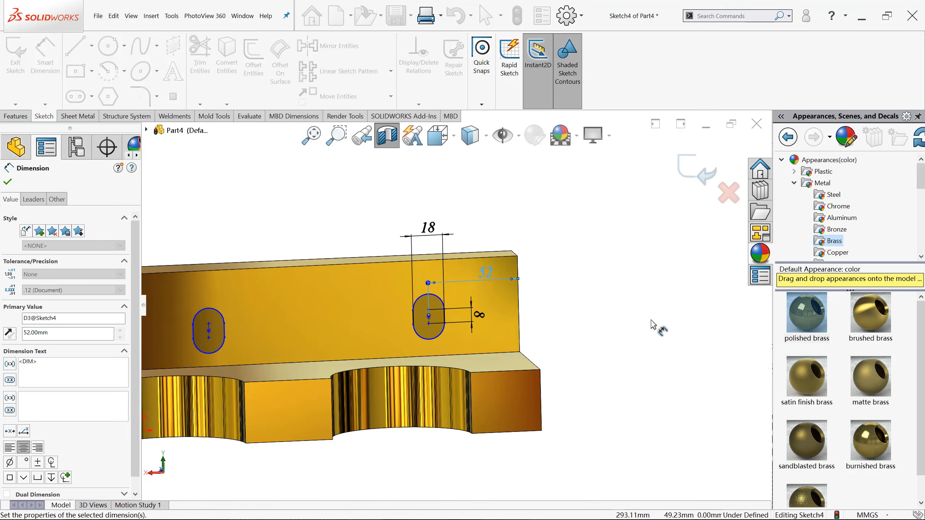
{"action": "left_click", "coordinate": [631, 325]}
Dimension the centre distance between the right and middle slots and set it to 150 mm
{"action": "left_click", "coordinate": [431, 320]}
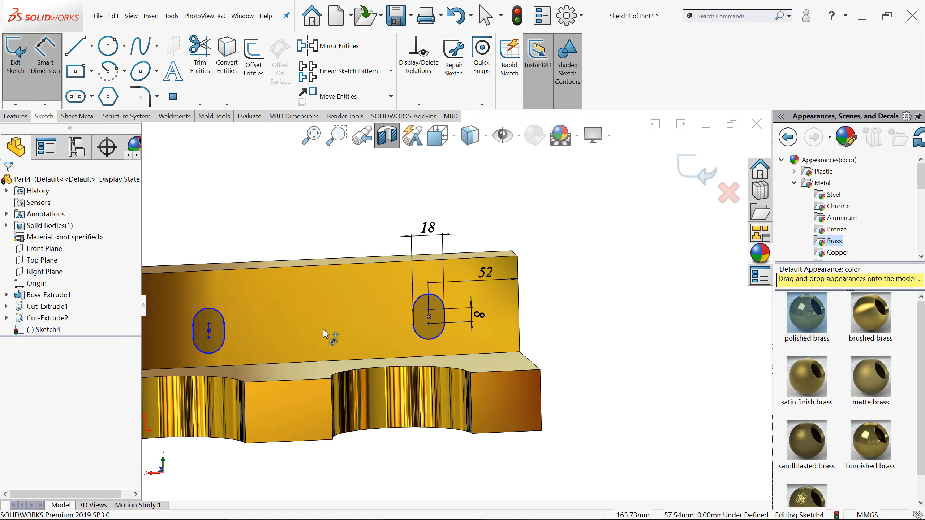
{"action": "left_click", "coordinate": [210, 332]}
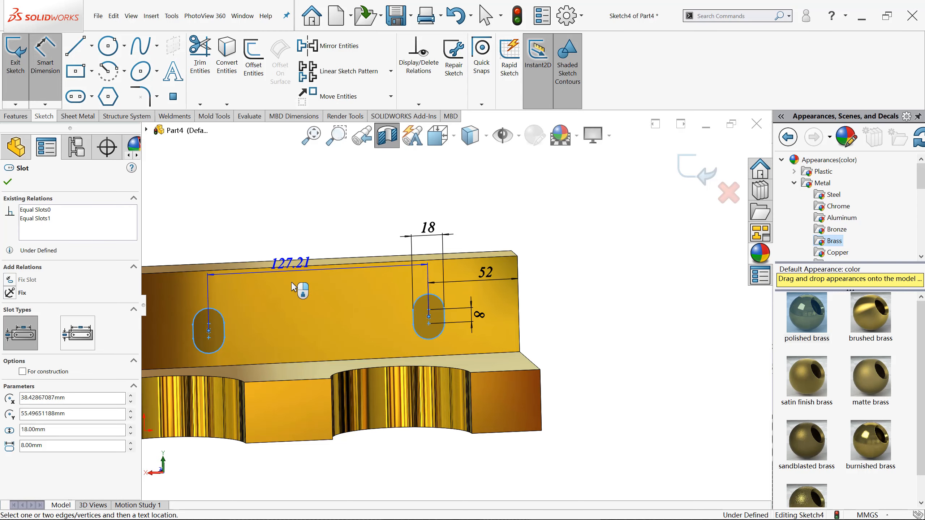
{"action": "left_click", "coordinate": [304, 287]}
{"action": "type", "text": "150"}
{"action": "key", "text": "Return"}
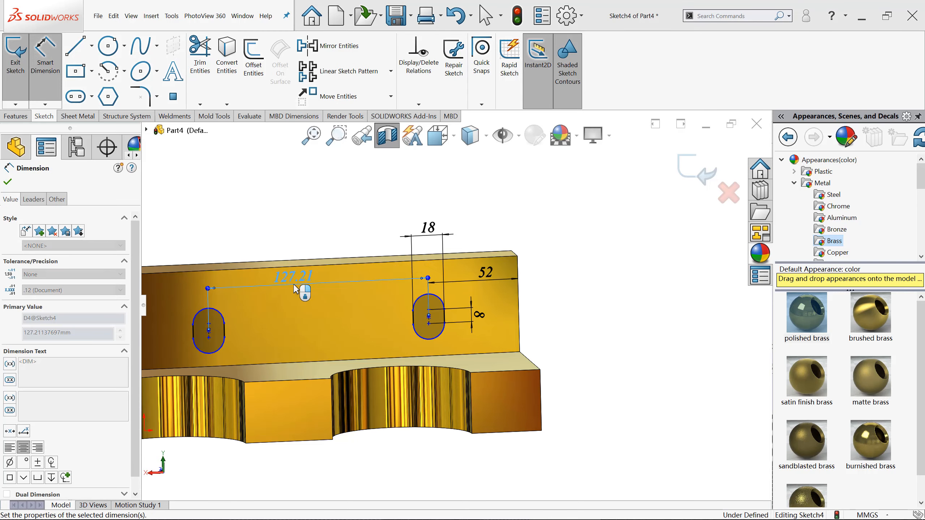
Dimension the centre distance between the left and middle slots and set it to 150 mm
{"action": "scroll", "coordinate": [619, 316], "scroll_direction": "up", "scroll_amount": 4}
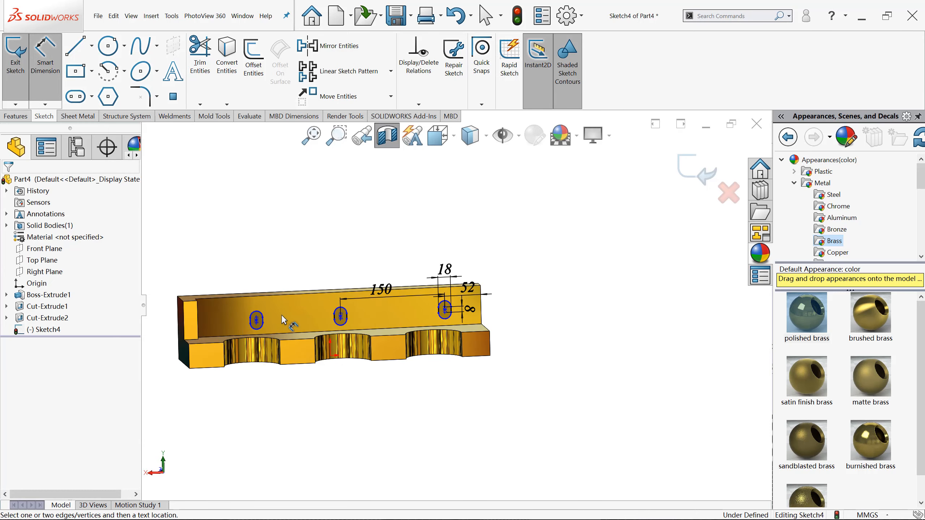
{"action": "scroll", "coordinate": [291, 309], "scroll_direction": "down", "scroll_amount": 4}
{"action": "left_click", "coordinate": [359, 307]}
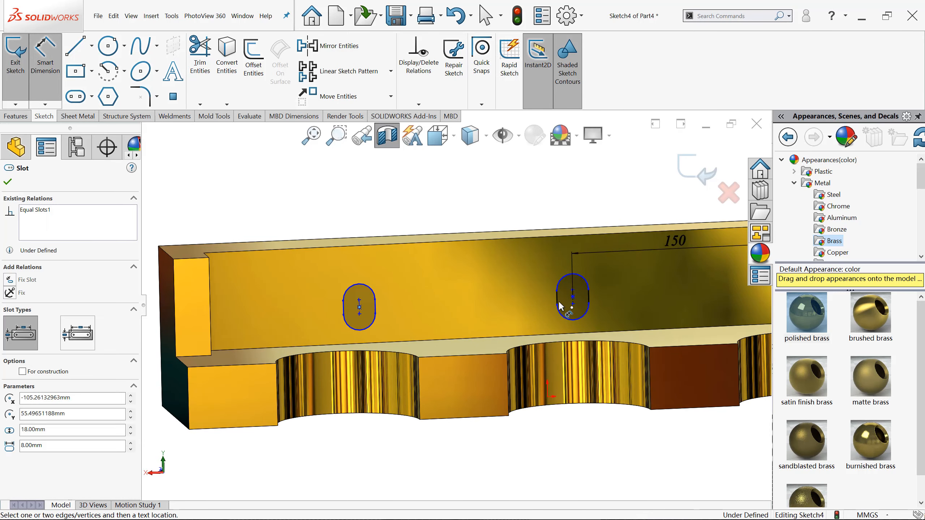
{"action": "left_click", "coordinate": [467, 265]}
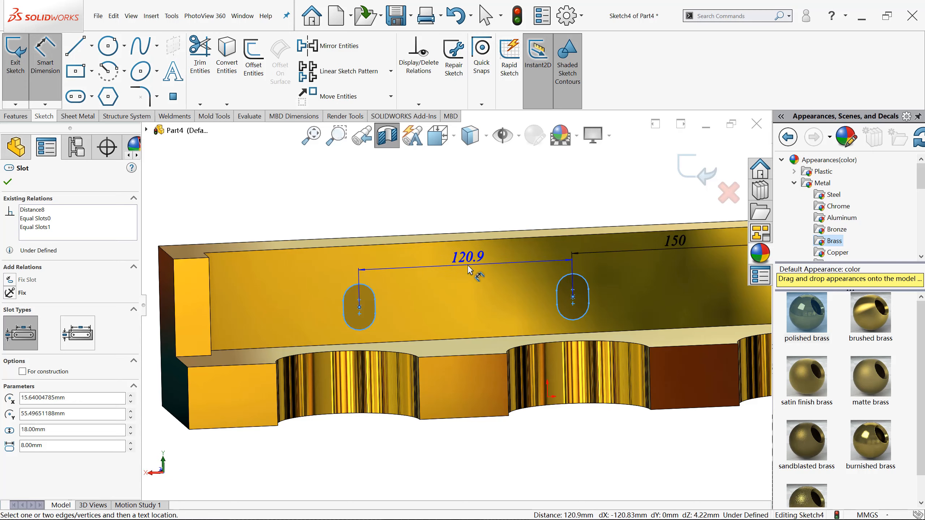
{"action": "key", "text": "Return"}
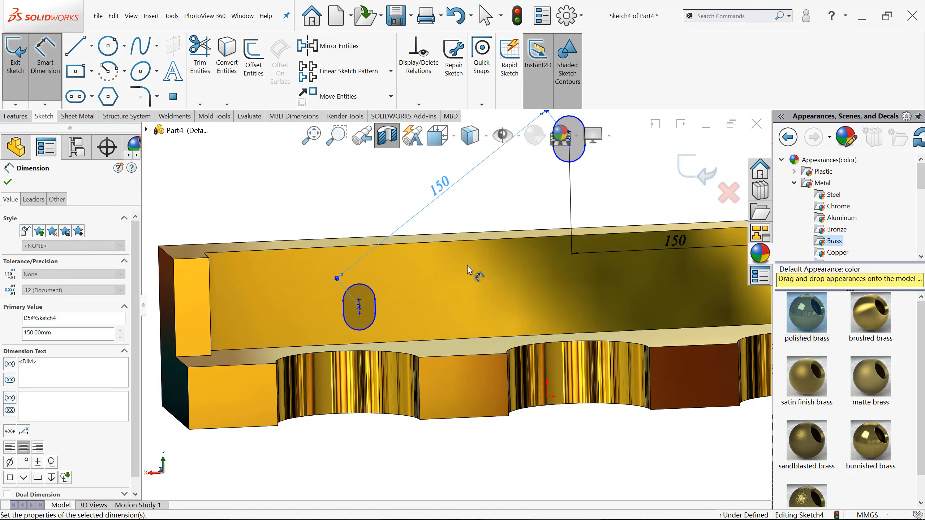
{"action": "scroll", "coordinate": [467, 265], "scroll_direction": "down", "scroll_amount": 3}
{"action": "left_click", "coordinate": [395, 204]}
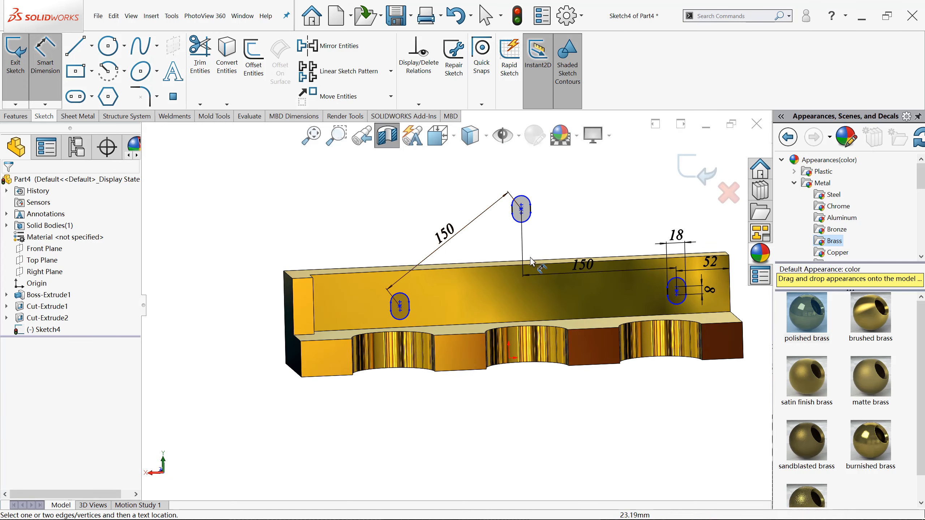
{"action": "scroll", "coordinate": [527, 259], "scroll_direction": "up", "scroll_amount": 1}
{"action": "key", "text": "Escape"}
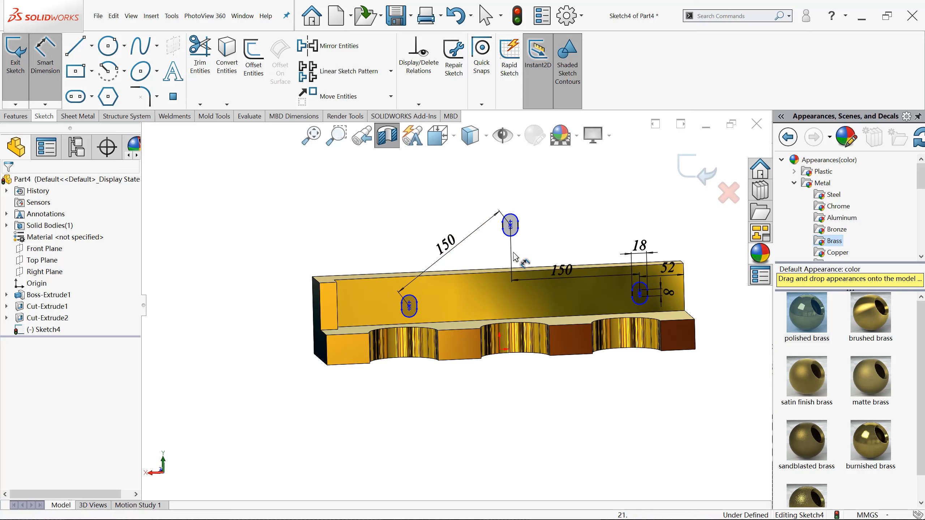
Apply a horizontal relation to the centre points of the left, middle and right slots
{"action": "scroll", "coordinate": [520, 247], "scroll_direction": "down", "scroll_amount": 2}
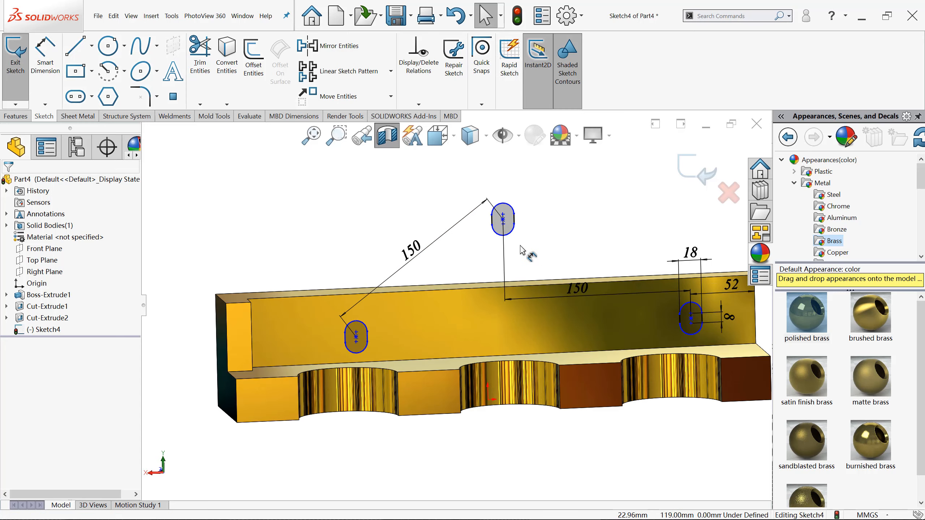
{"action": "left_click", "coordinate": [503, 222]}
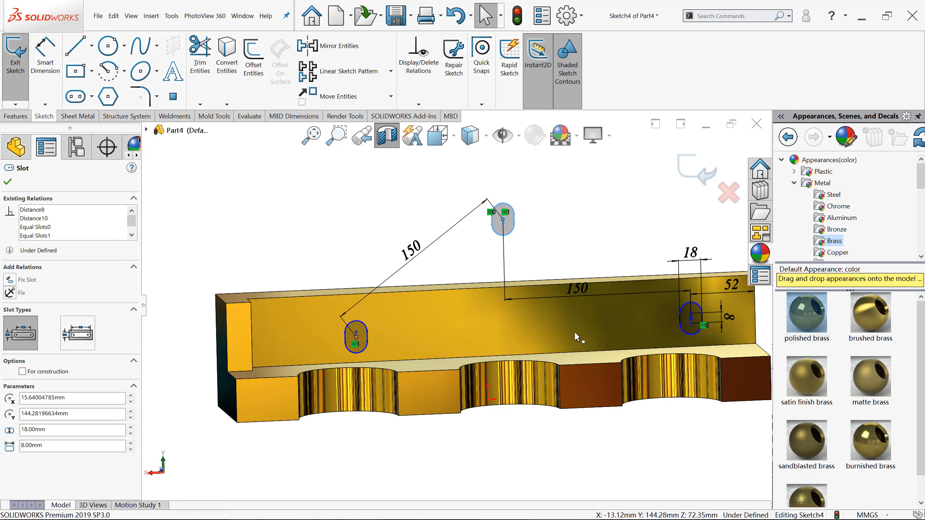
{"action": "left_click", "coordinate": [356, 337], "text": "ctrl"}
{"action": "scroll", "coordinate": [682, 320], "scroll_direction": "down", "scroll_amount": 2}
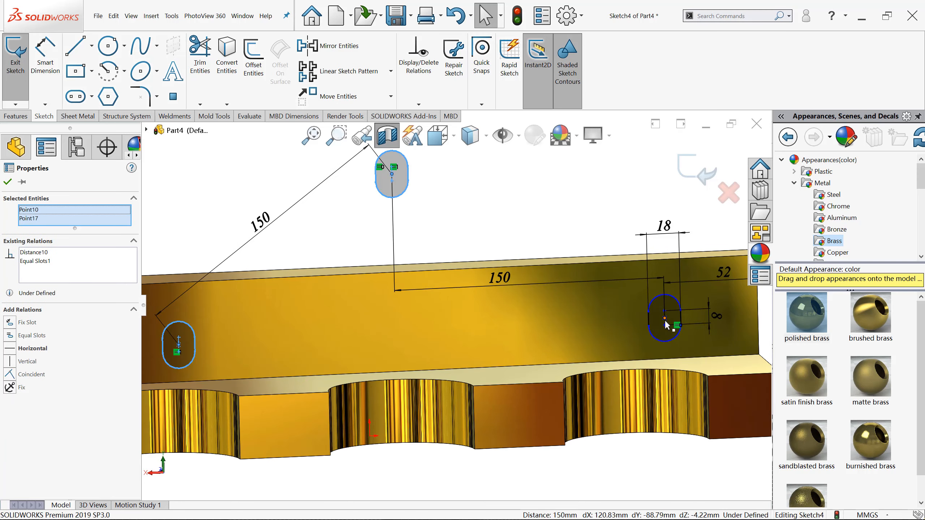
{"action": "left_click", "coordinate": [664, 319], "text": "ctrl"}
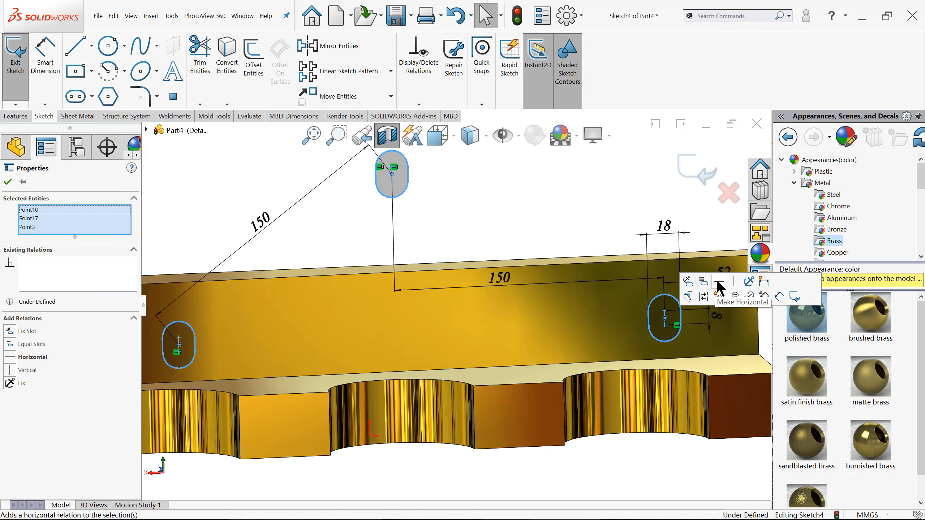
{"action": "left_click", "coordinate": [720, 288]}
{"action": "left_click", "coordinate": [514, 224]}
{"action": "scroll", "coordinate": [524, 230], "scroll_direction": "up", "scroll_amount": 4}
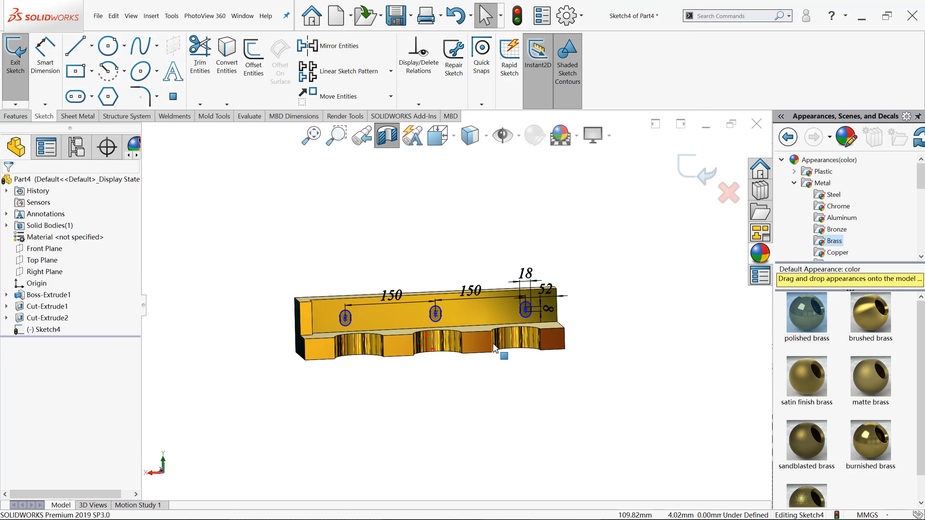
Dimension the right slot's lower arc centre from the block's bottom edge and set the height to 60 mm
{"action": "key", "text": "ctrl+8"}
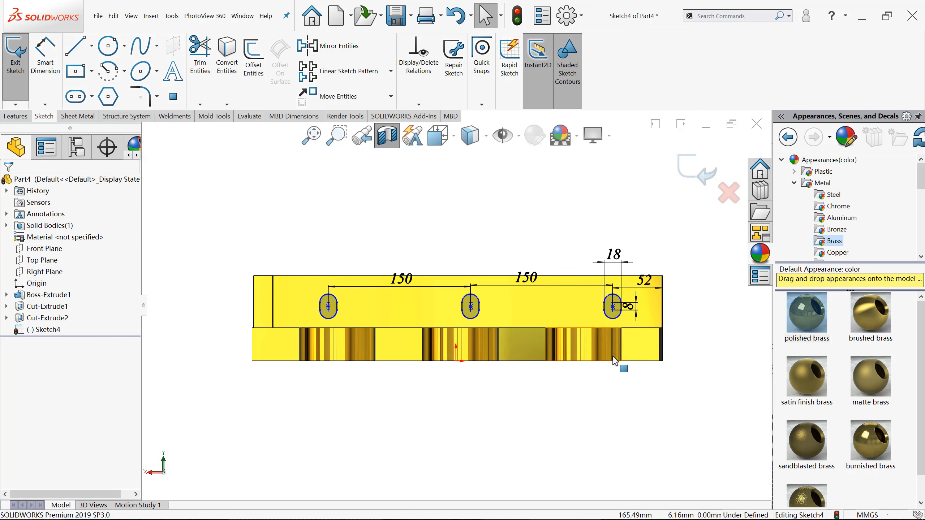
{"action": "key", "text": "s"}
{"action": "left_click", "coordinate": [619, 378]}
{"action": "scroll", "coordinate": [620, 338], "scroll_direction": "down", "scroll_amount": 3}
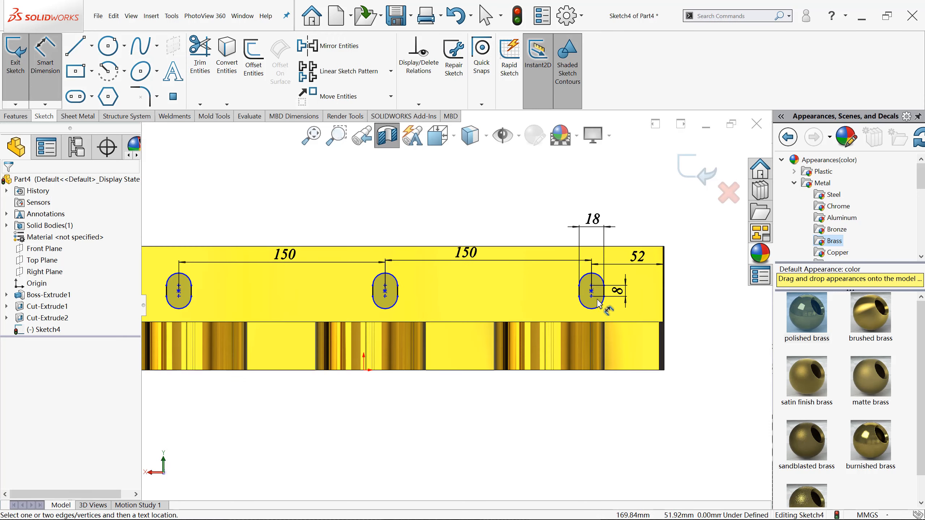
{"action": "left_click", "coordinate": [573, 301]}
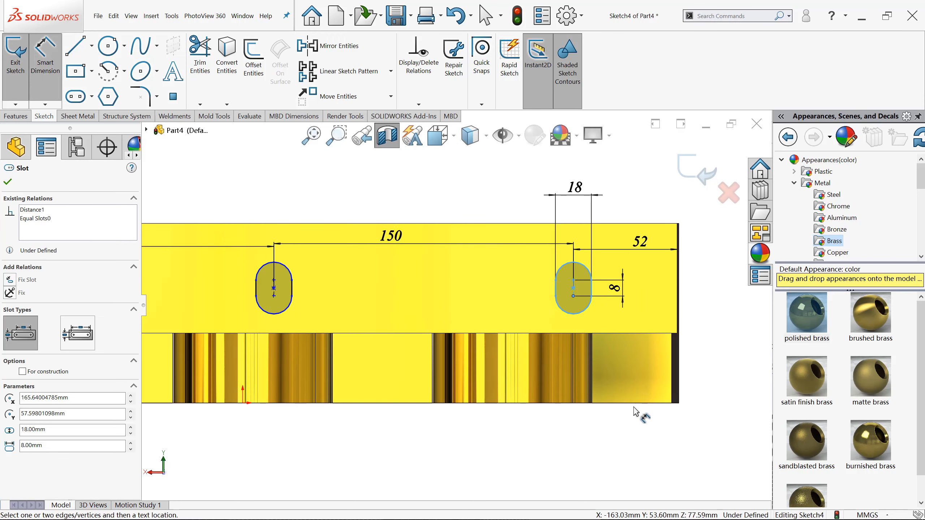
{"action": "left_click", "coordinate": [625, 403]}
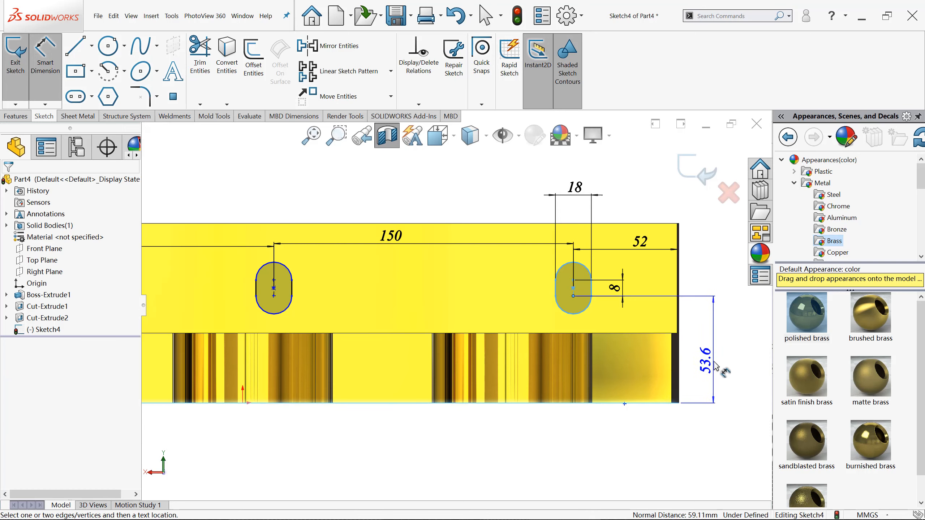
{"action": "left_click", "coordinate": [714, 366]}
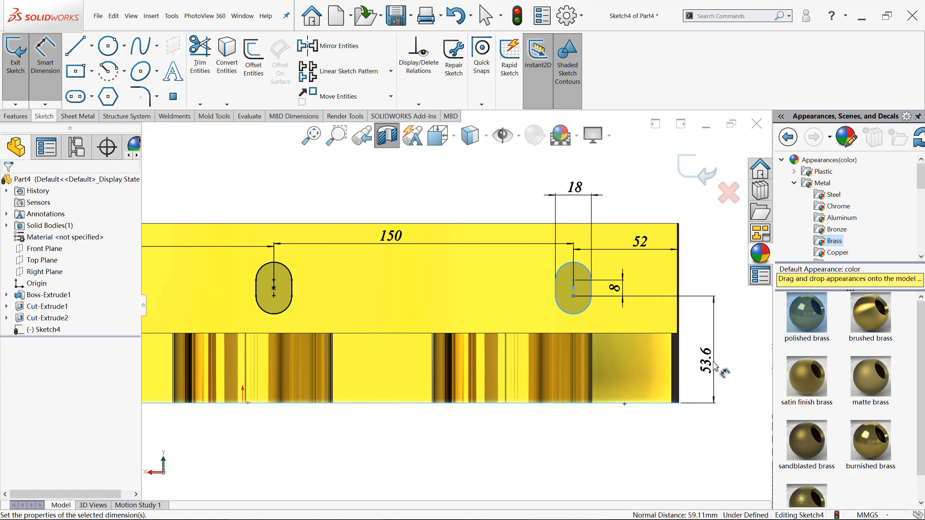
{"action": "key", "text": "Return"}
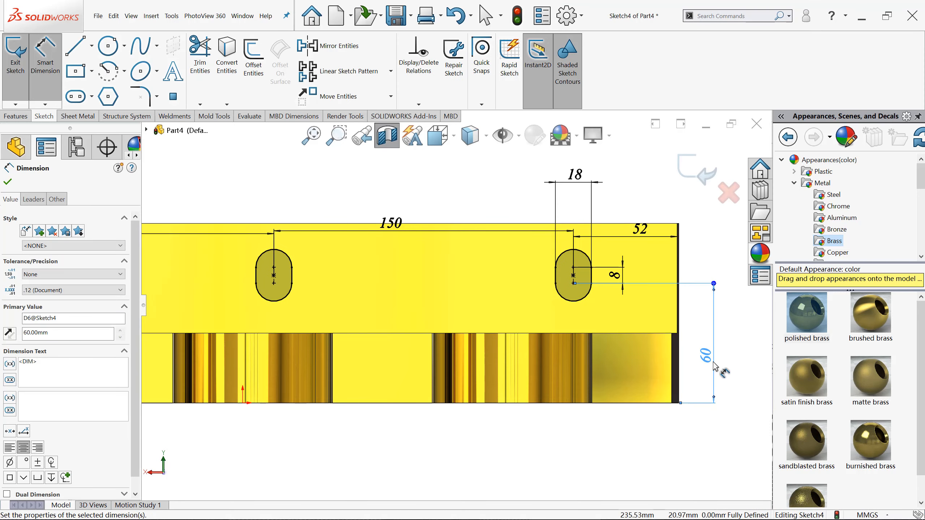
{"action": "scroll", "coordinate": [689, 373], "scroll_direction": "up", "scroll_amount": 3}
{"action": "left_click", "coordinate": [665, 413]}
Cut the three slots through the side wall with an Extruded Cut using the Through All end condition
{"action": "key", "text": "ctrl+7"}
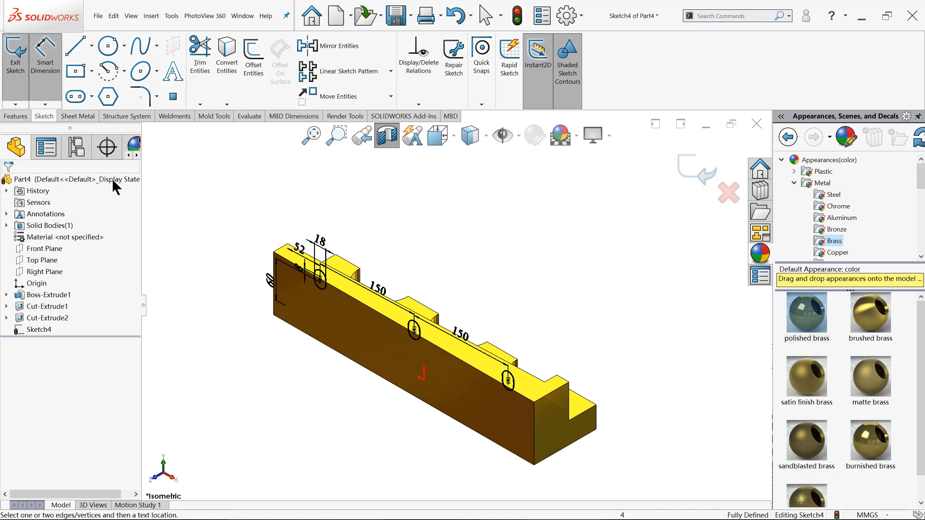
{"action": "left_click", "coordinate": [18, 118]}
{"action": "left_click", "coordinate": [175, 95]}
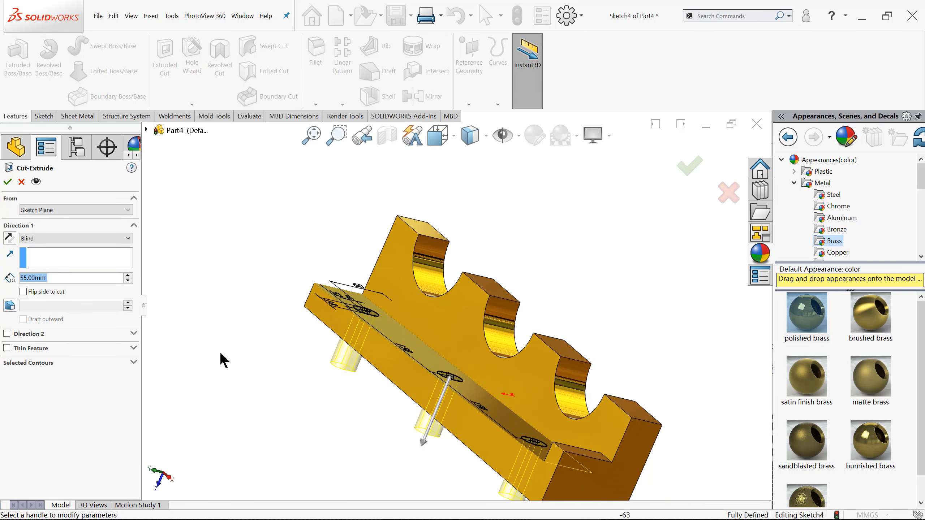
{"action": "left_click", "coordinate": [52, 239]}
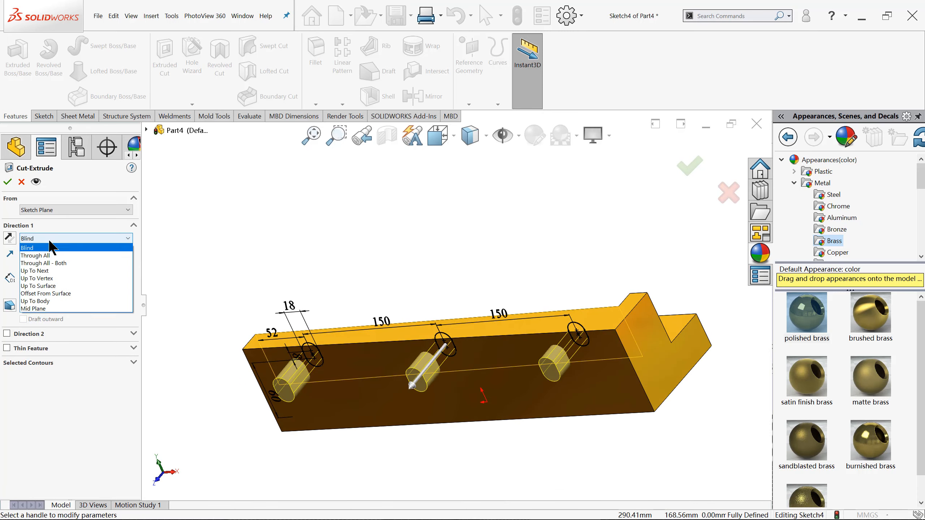
{"action": "left_click", "coordinate": [46, 256]}
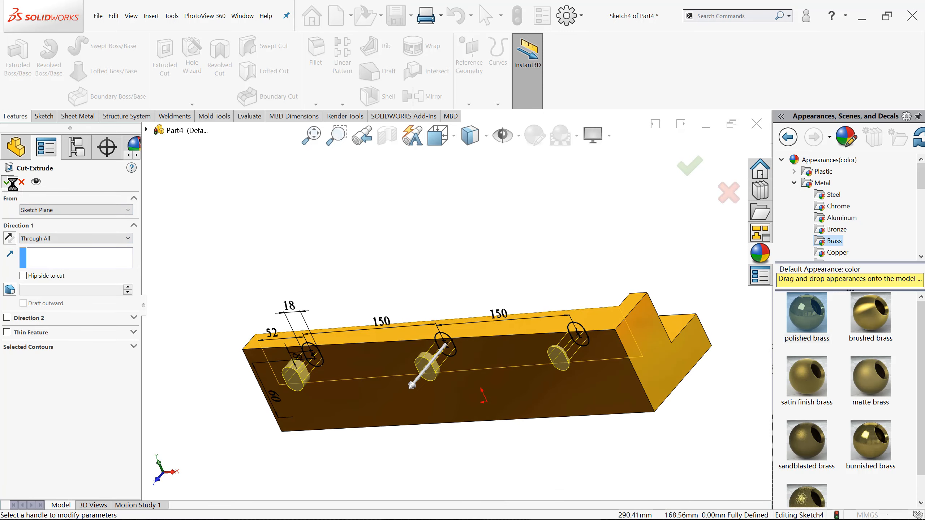
{"action": "left_click", "coordinate": [335, 234]}
{"action": "scroll", "coordinate": [340, 245], "scroll_direction": "up", "scroll_amount": 2}
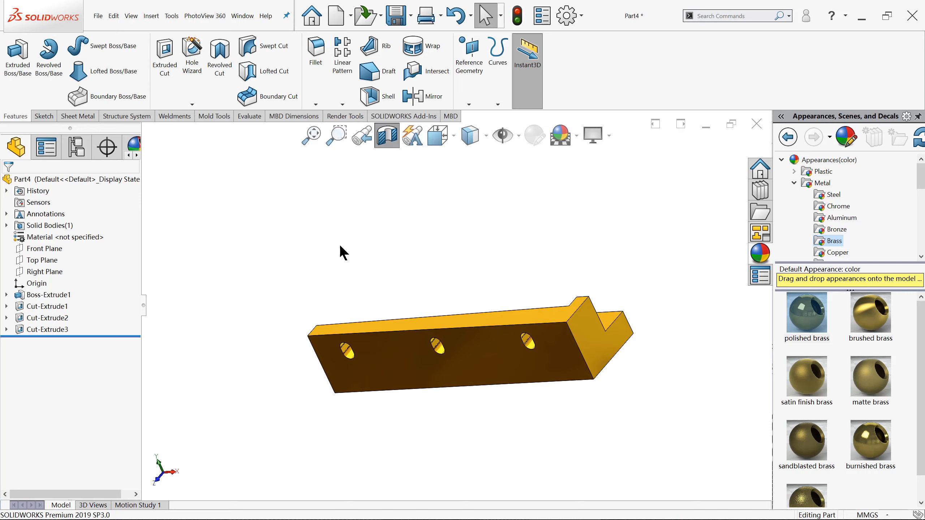
Show the slot cut's Sketch4 in the model
{"action": "middle_click_drag", "start_coordinate": [340, 245], "coordinate": [314, 345]}
{"action": "key", "text": "ctrl+7"}
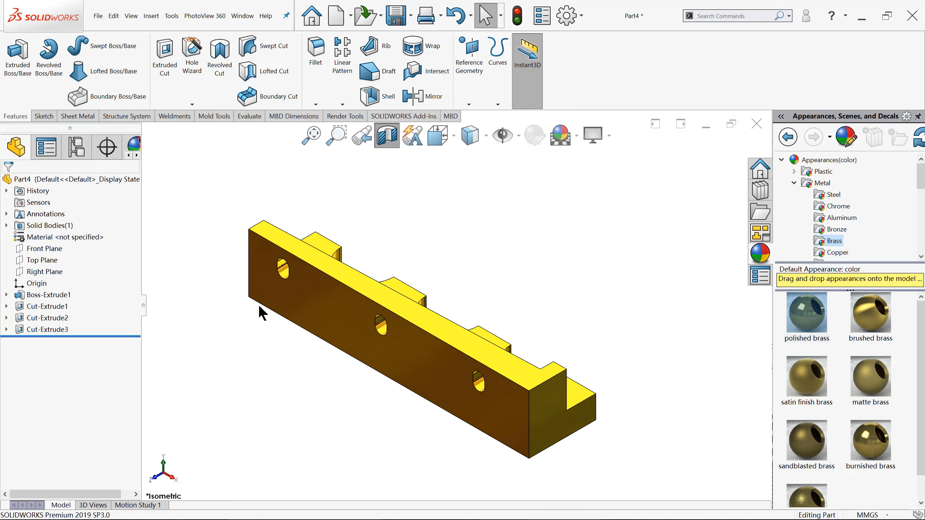
{"action": "left_click", "coordinate": [7, 329]}
{"action": "left_click", "coordinate": [46, 341]}
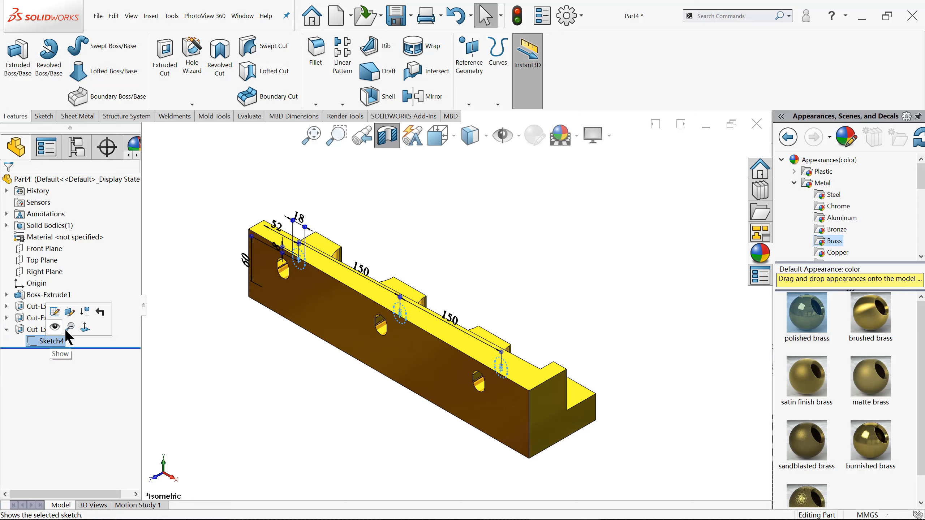
{"action": "left_click", "coordinate": [234, 294]}
Start a new sketch on the inner face of the slotted side wall
{"action": "mouse_move", "coordinate": [235, 294]}
{"action": "middle_mouse_down"}
{"action": "mouse_move", "coordinate": [204, 274]}
{"action": "mouse_move", "coordinate": [171, 291]}
{"action": "mouse_move", "coordinate": [182, 304]}
{"action": "middle_mouse_up"}
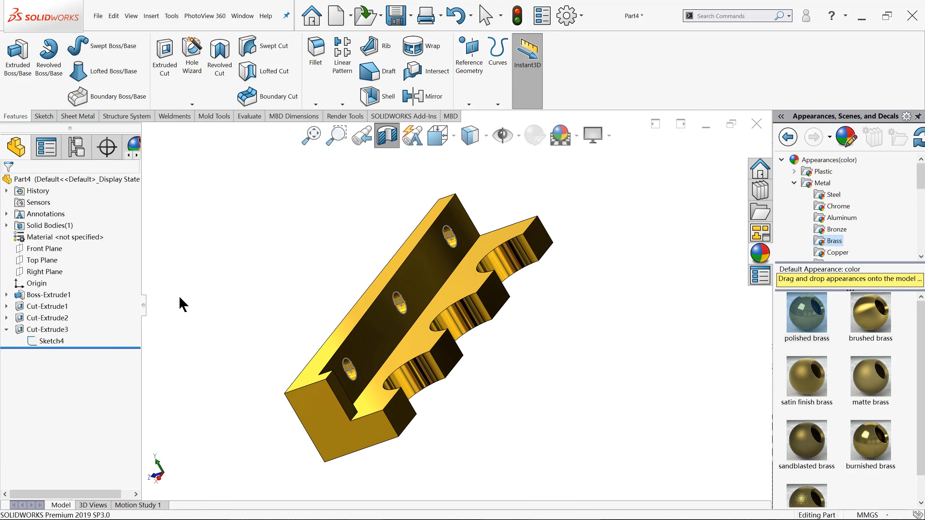
{"action": "scroll", "coordinate": [473, 232], "scroll_direction": "down", "scroll_amount": 3}
{"action": "scroll", "coordinate": [466, 249], "scroll_direction": "down", "scroll_amount": 2}
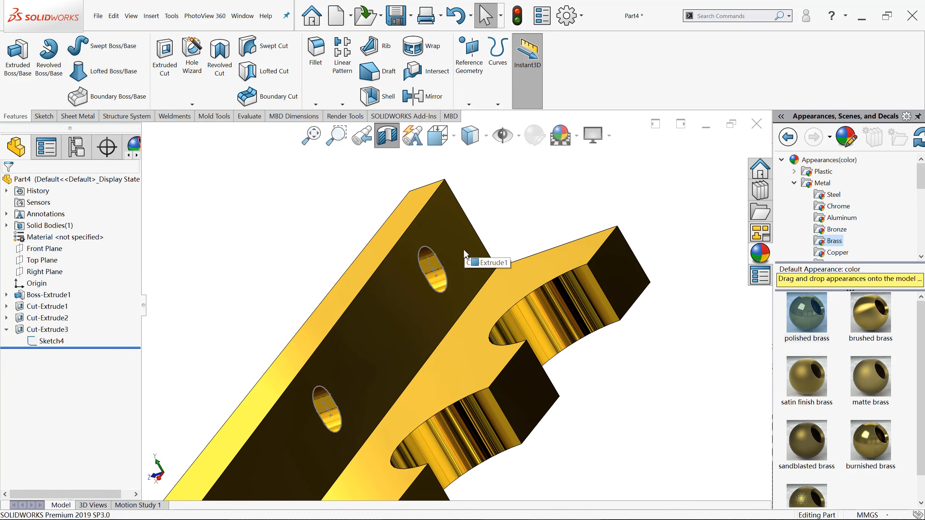
{"action": "left_click", "coordinate": [465, 251]}
{"action": "left_click", "coordinate": [498, 225]}
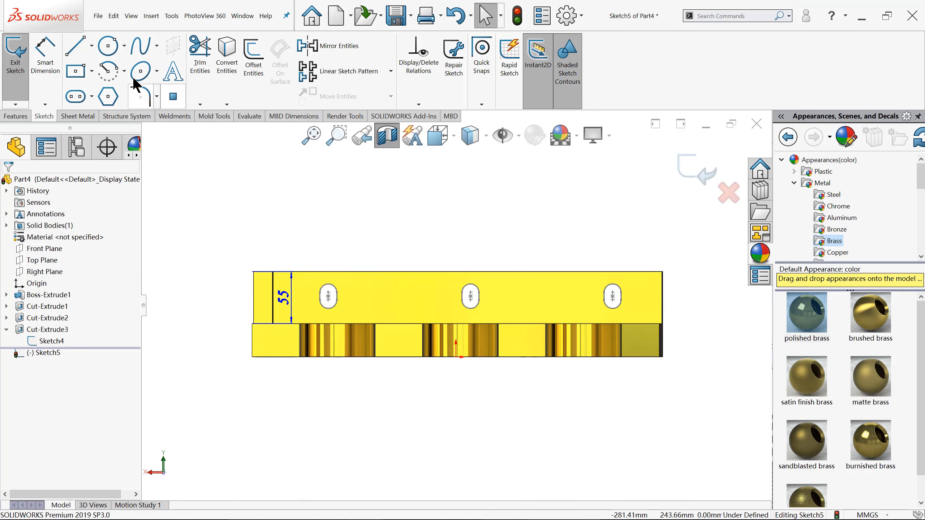
Sketch a circle of about 19 mm radius centred on the right slot's centre point
{"action": "left_click", "coordinate": [108, 46]}
{"action": "scroll", "coordinate": [607, 291], "scroll_direction": "down", "scroll_amount": 1}
{"action": "scroll", "coordinate": [607, 293], "scroll_direction": "down", "scroll_amount": 2}
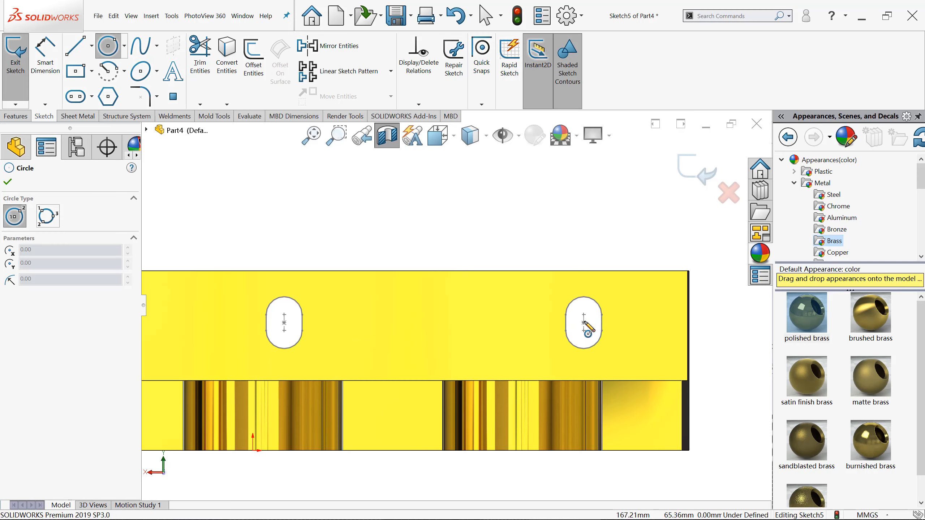
{"action": "scroll", "coordinate": [583, 321], "scroll_direction": "down", "scroll_amount": 3}
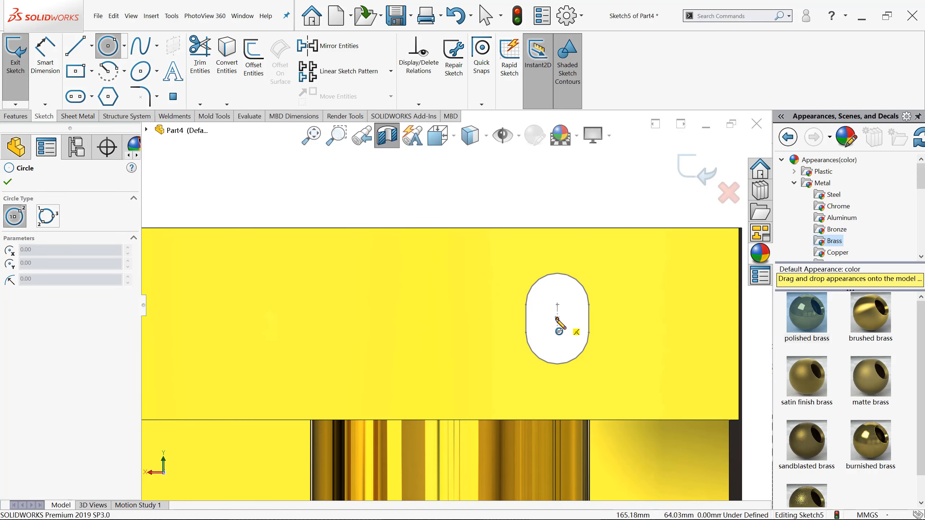
{"action": "left_click", "coordinate": [557, 319]}
{"action": "left_click", "coordinate": [610, 271]}
Sketch circles centred on the middle and left slots, with radii of about 22 mm and 25 mm
{"action": "scroll", "coordinate": [637, 305], "scroll_direction": "up", "scroll_amount": 5}
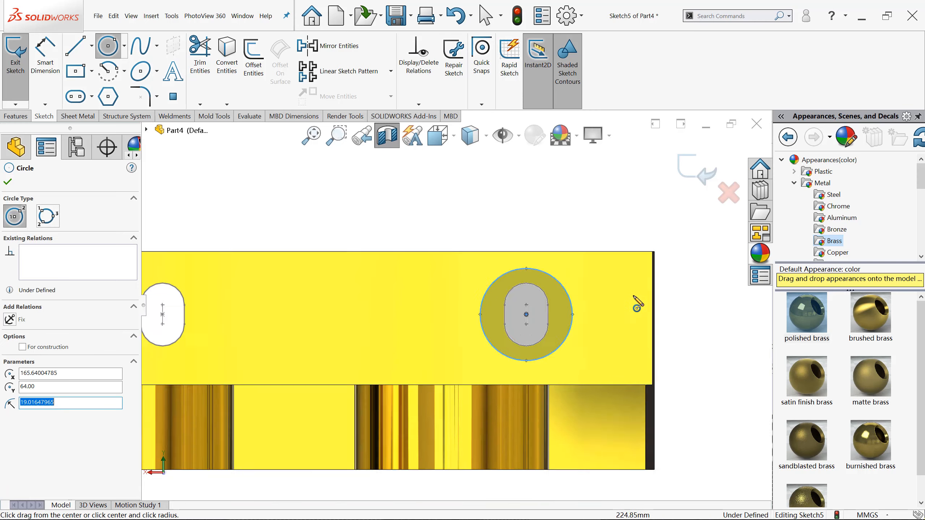
{"action": "scroll", "coordinate": [312, 292], "scroll_direction": "down", "scroll_amount": 3}
{"action": "left_click", "coordinate": [307, 320]}
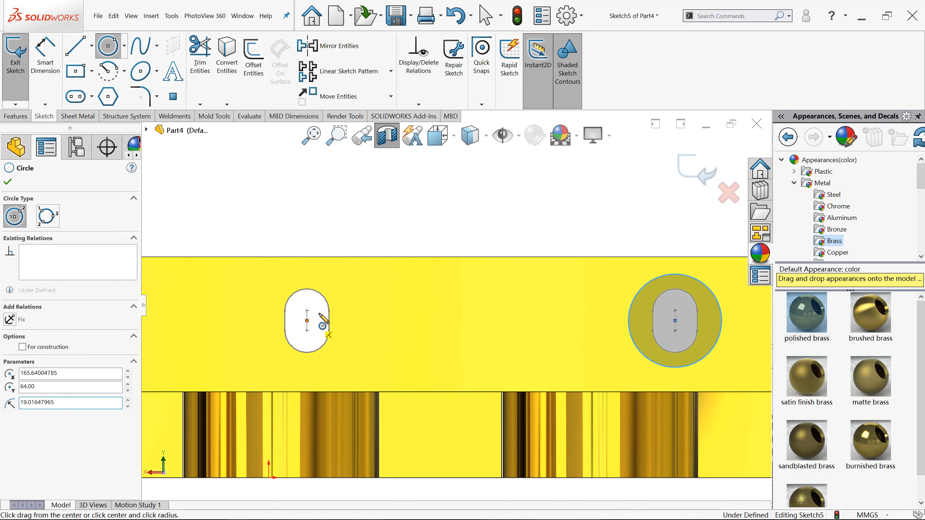
{"action": "left_click", "coordinate": [352, 292]}
{"action": "scroll", "coordinate": [473, 320], "scroll_direction": "up", "scroll_amount": 5}
{"action": "scroll", "coordinate": [286, 313], "scroll_direction": "down", "scroll_amount": 2}
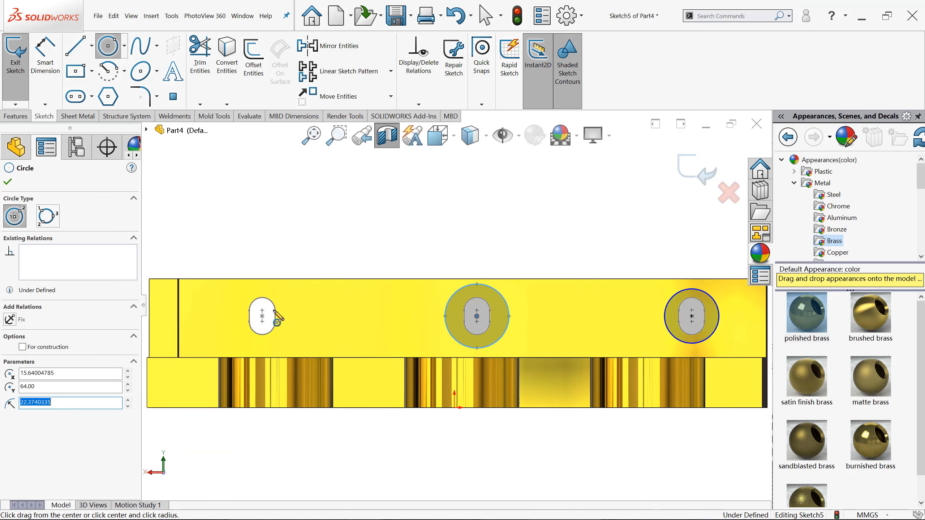
{"action": "left_click", "coordinate": [262, 316]}
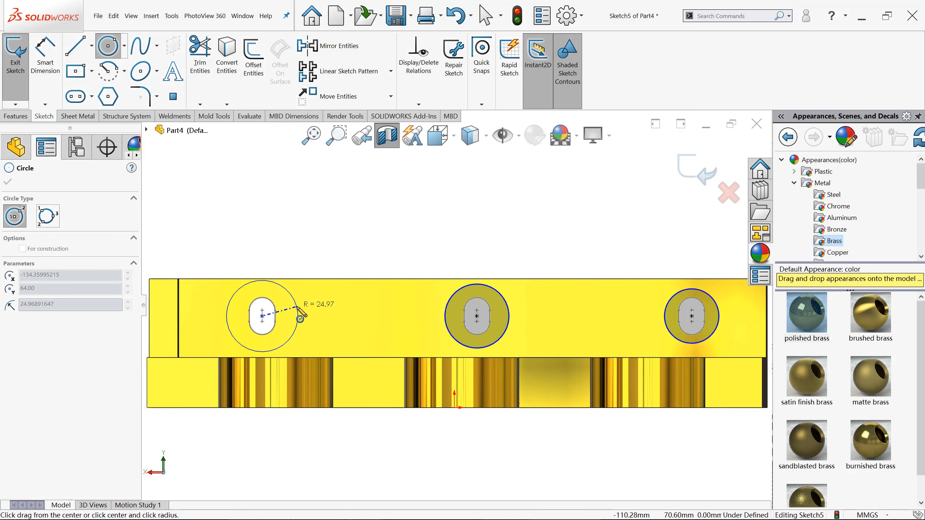
{"action": "left_click", "coordinate": [295, 302]}
{"action": "key", "text": "Escape"}
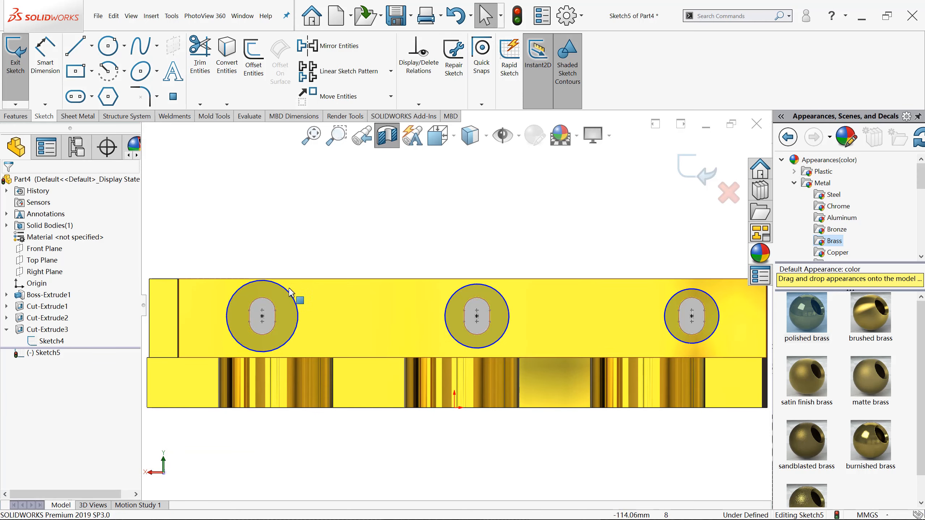
Apply an equal relation to the three circles around the slots
{"action": "left_click", "coordinate": [295, 298]}
{"action": "left_click", "coordinate": [449, 299], "text": "ctrl"}
{"action": "left_click", "coordinate": [677, 299], "text": "ctrl"}
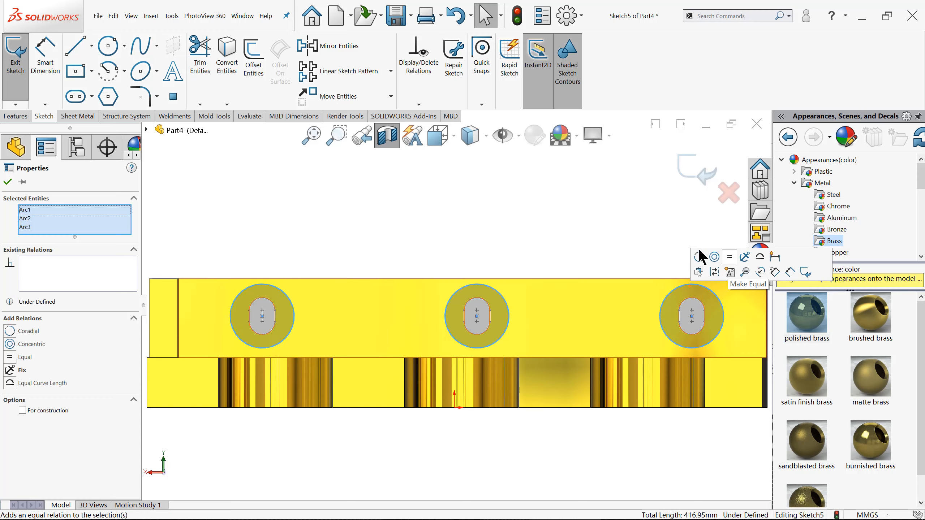
Dimension the right circle's diameter and set it to 50 mm
{"action": "key", "text": "s"}
{"action": "left_click", "coordinate": [523, 256]}
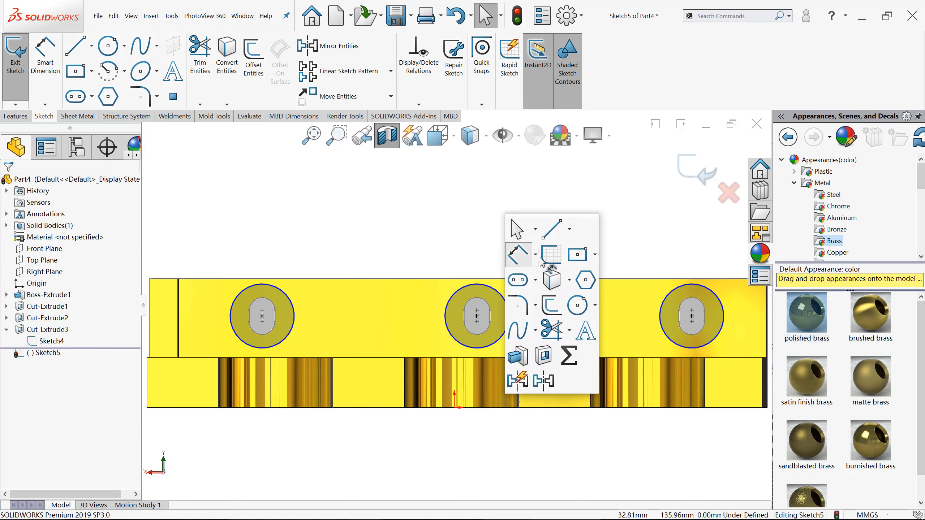
{"action": "left_click", "coordinate": [664, 309]}
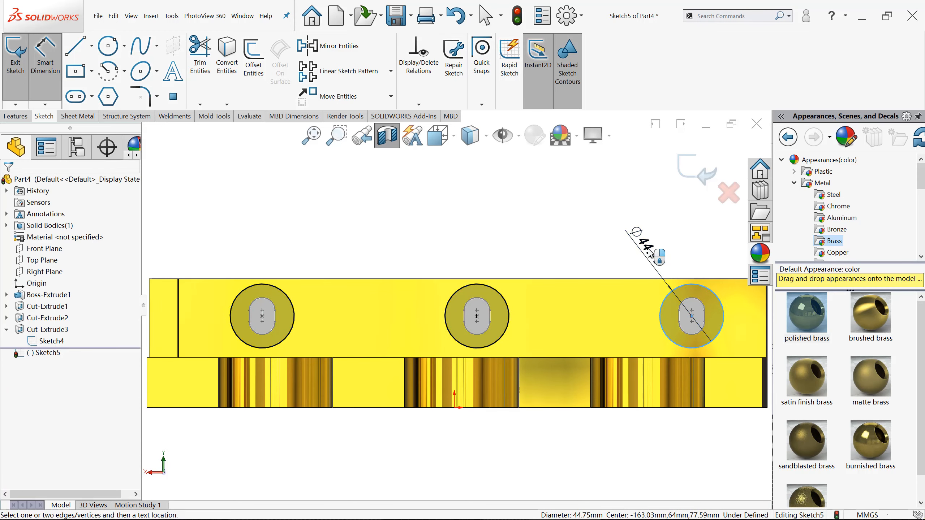
{"action": "left_click", "coordinate": [650, 253]}
{"action": "type", "text": "50"}
{"action": "key", "text": "Return"}
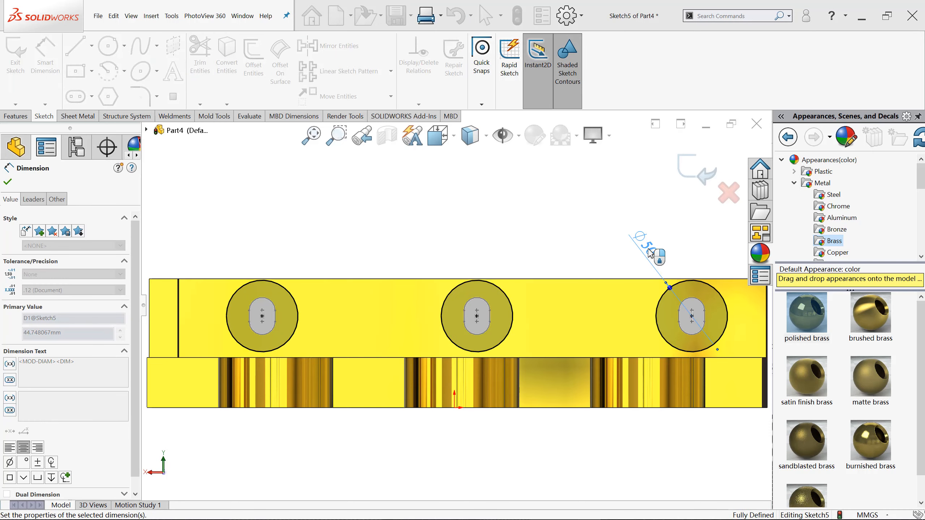
{"action": "left_click", "coordinate": [537, 237]}
Start an extruded cut from the circles sketch, limited to the ring region around the slot with the dimensioned 50 mm circle
{"action": "key", "text": "ctrl+7"}
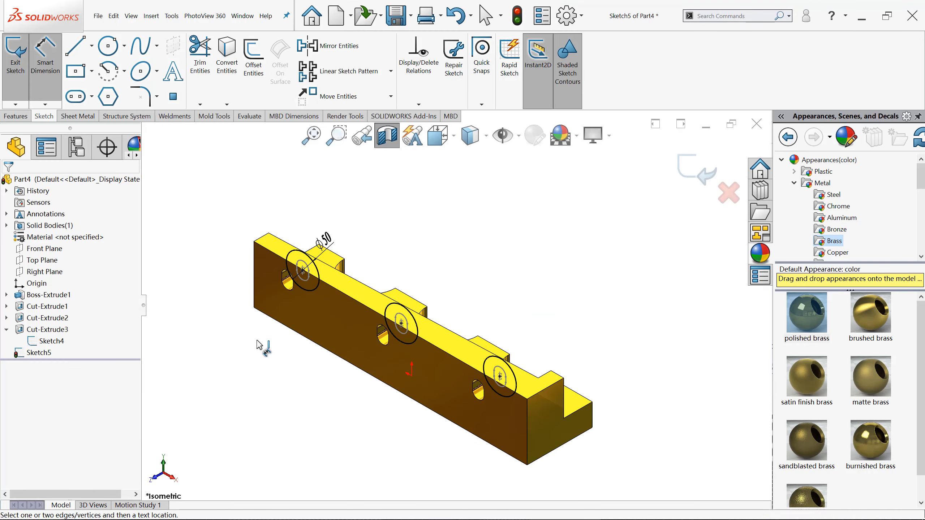
{"action": "left_click", "coordinate": [15, 117]}
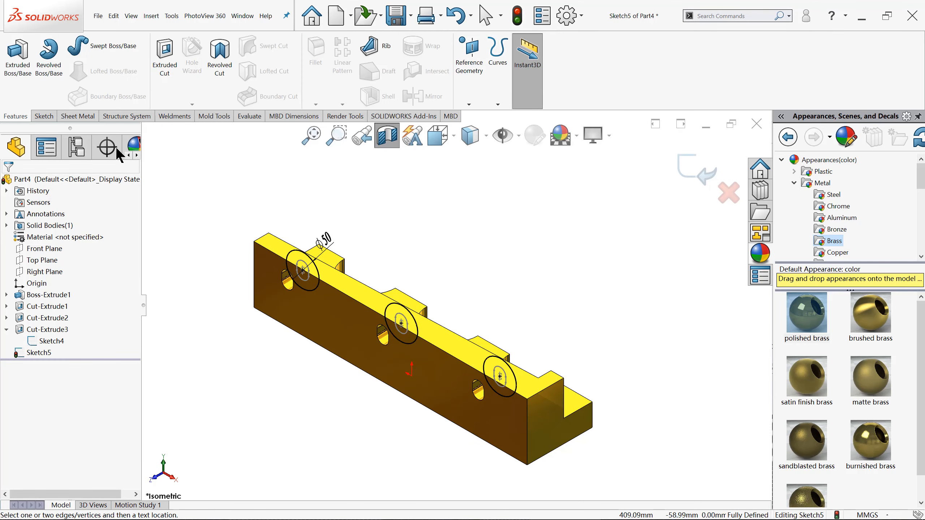
{"action": "left_click", "coordinate": [165, 54]}
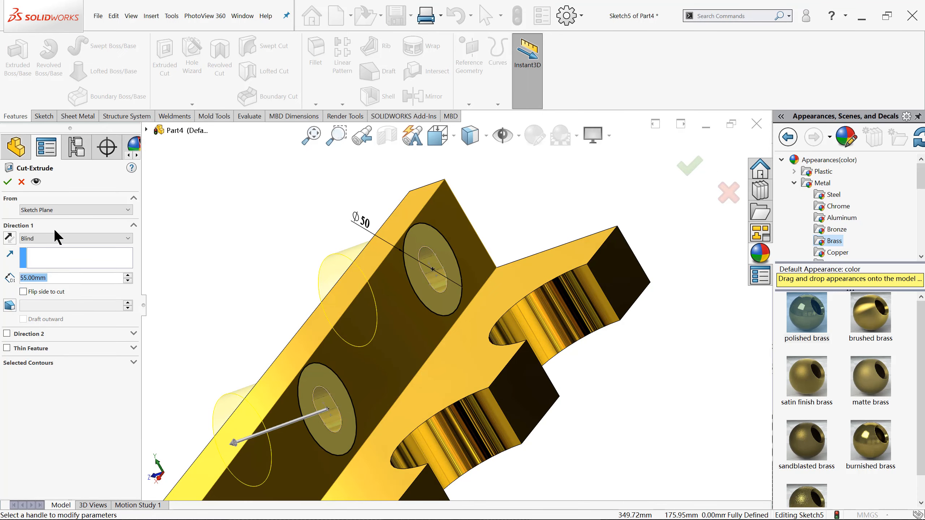
{"action": "left_click", "coordinate": [46, 363]}
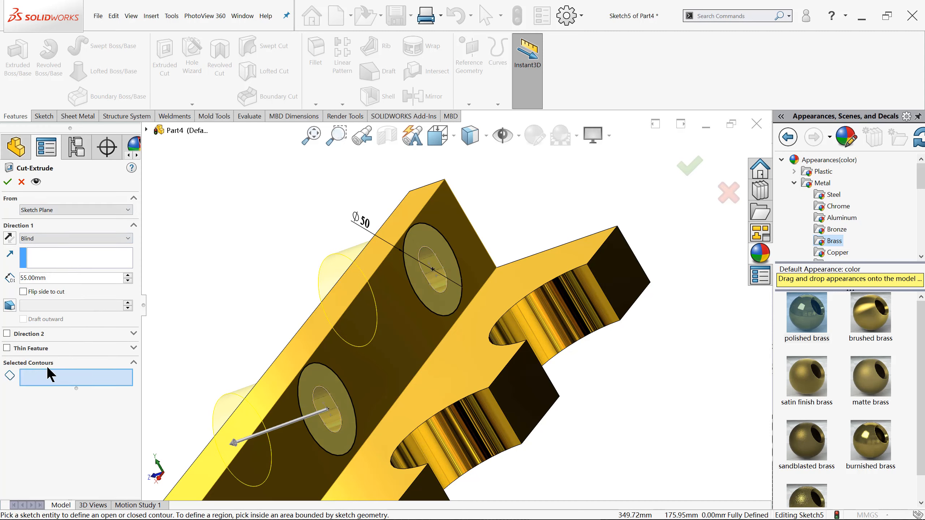
{"action": "left_click", "coordinate": [445, 312]}
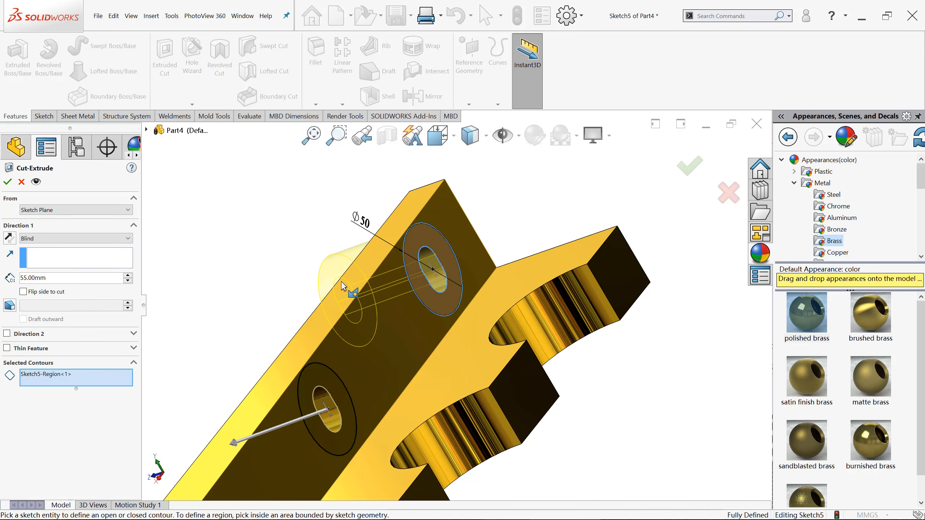
Start the ring cut at a reversed 23 mm offset from the sketch plane and complete it with a 55 mm blind depth
{"action": "left_click", "coordinate": [48, 211]}
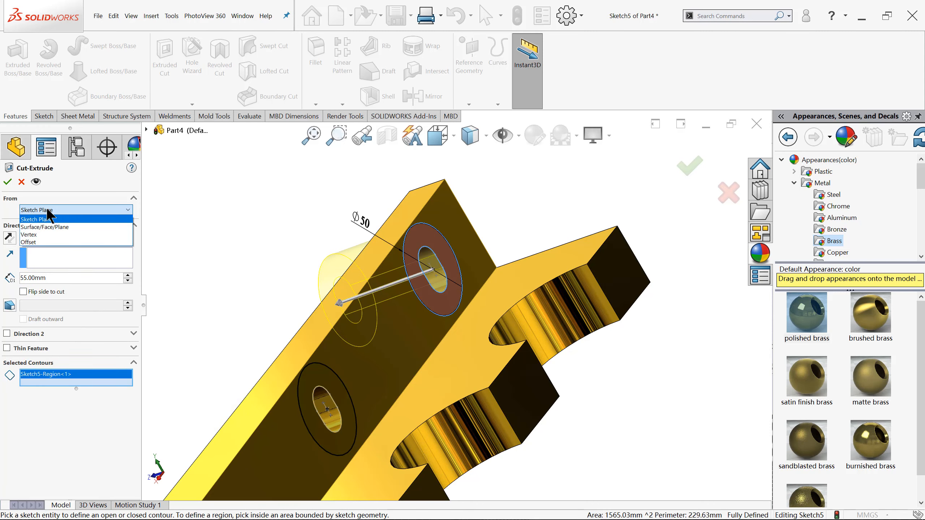
{"action": "left_click", "coordinate": [36, 242]}
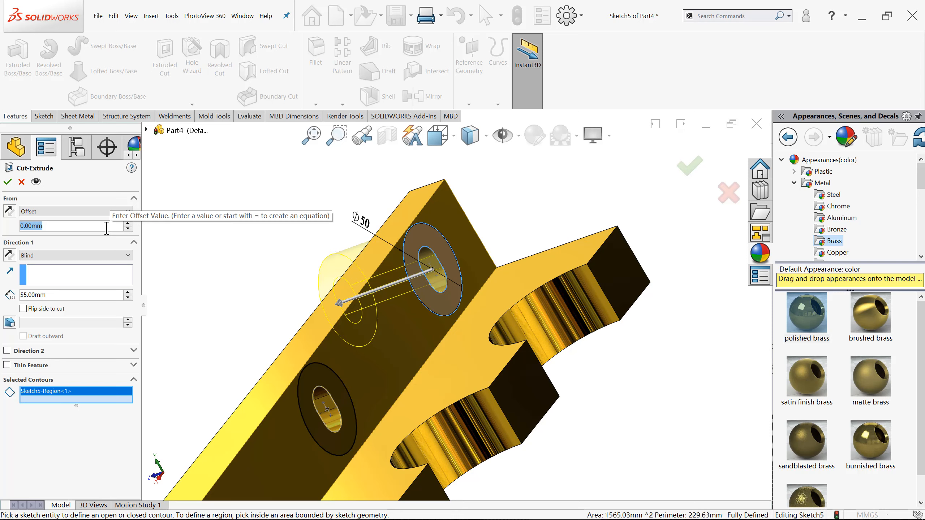
{"action": "type", "text": "23"}
{"action": "key", "text": "Return"}
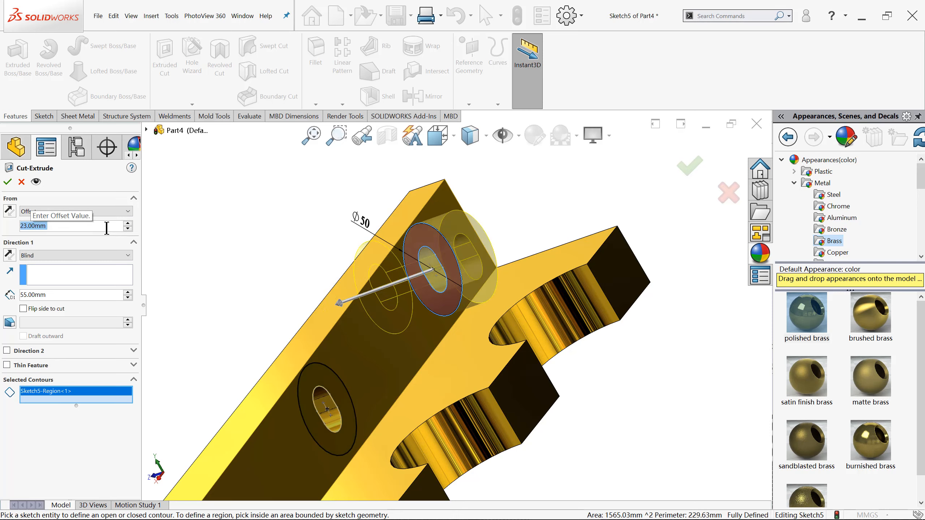
{"action": "left_click", "coordinate": [6, 210]}
{"action": "scroll", "coordinate": [246, 341], "scroll_direction": "up", "scroll_amount": 2}
{"action": "middle_click_drag", "start_coordinate": [258, 322], "coordinate": [290, 303]}
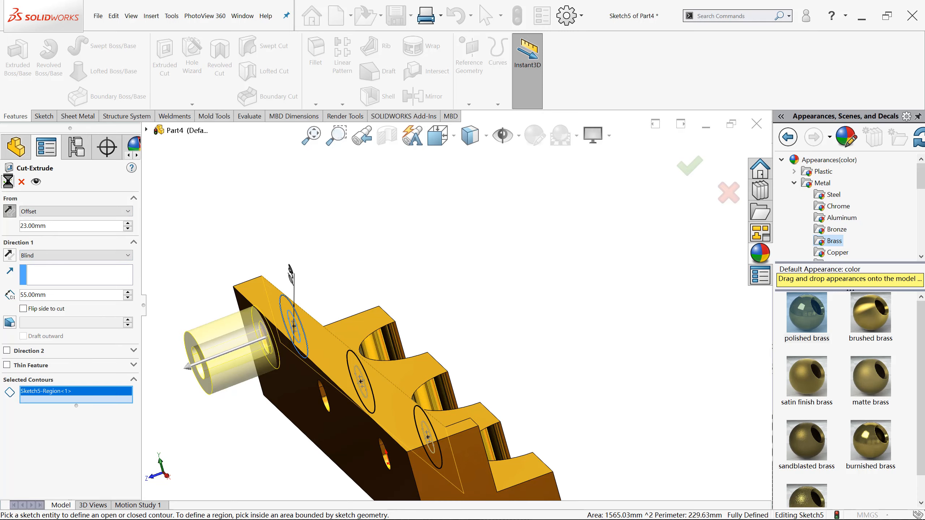
{"action": "key", "text": "Return"}
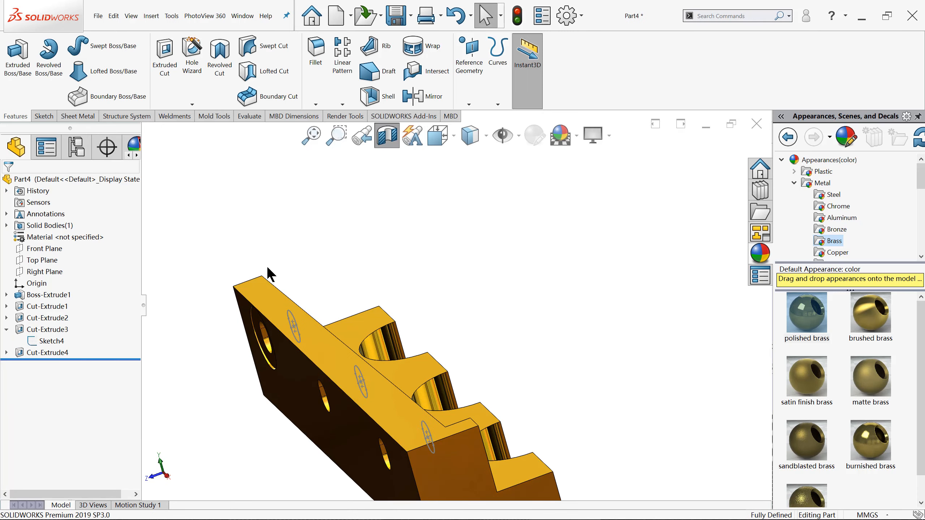
Reuse the circles sketch for another extruded cut, replacing the whole-sketch contour with the ring region around the middle slot
{"action": "middle_click_drag", "start_coordinate": [268, 269], "coordinate": [191, 367]}
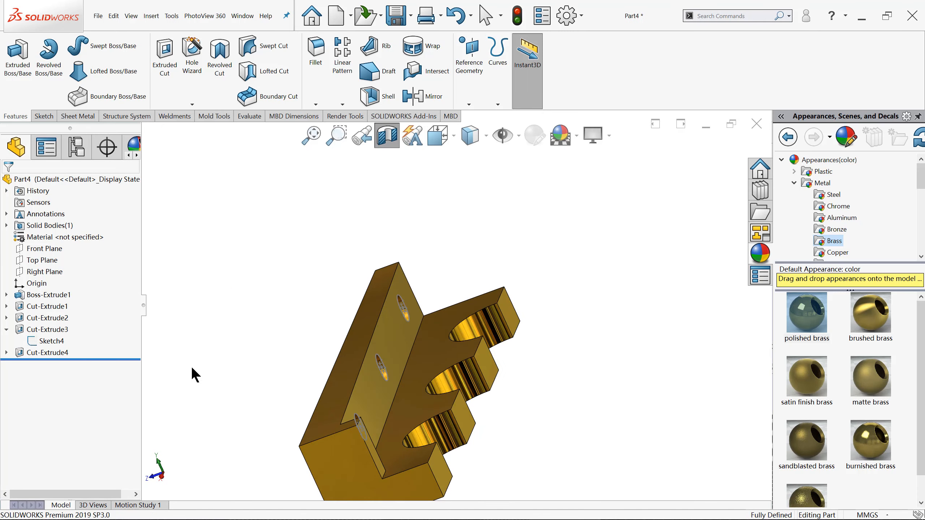
{"action": "left_click", "coordinate": [6, 352]}
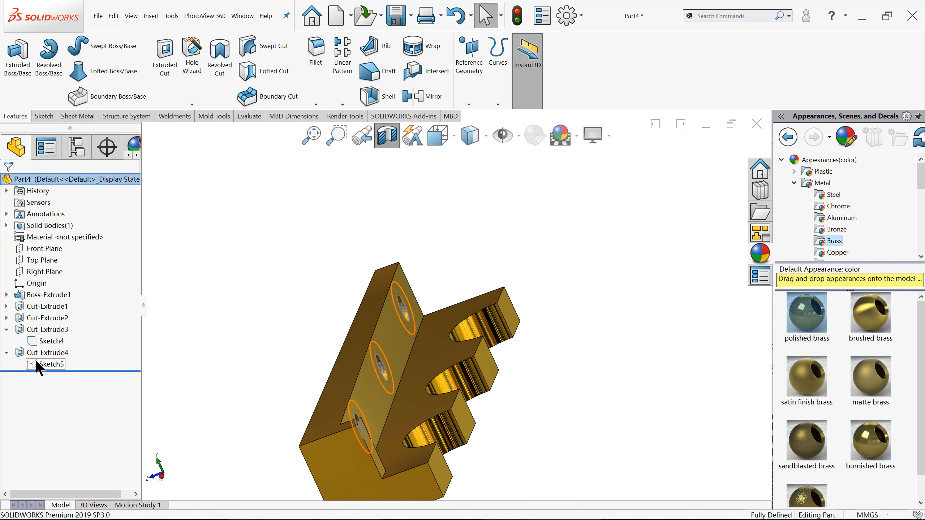
{"action": "left_click", "coordinate": [47, 363]}
{"action": "left_click", "coordinate": [164, 62]}
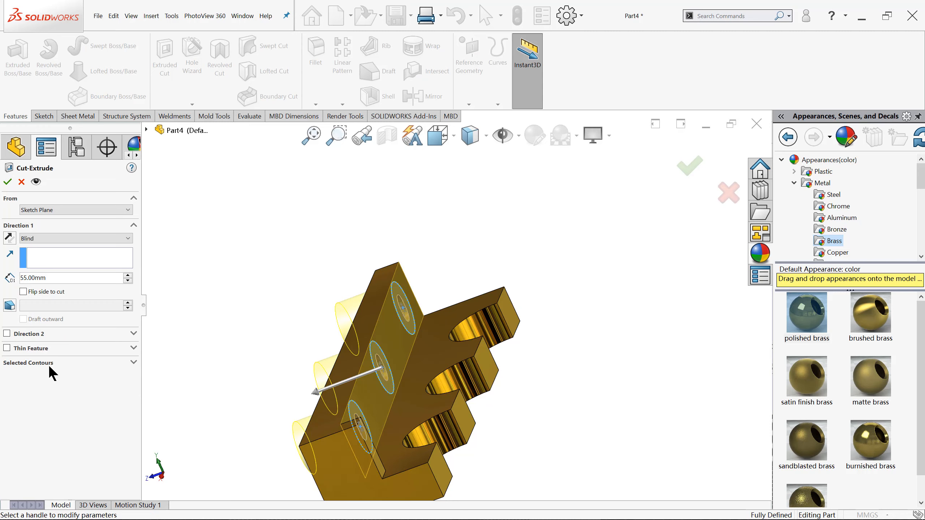
{"action": "left_click", "coordinate": [48, 363]}
{"action": "left_click", "coordinate": [33, 374]}
{"action": "right_click", "coordinate": [34, 374]}
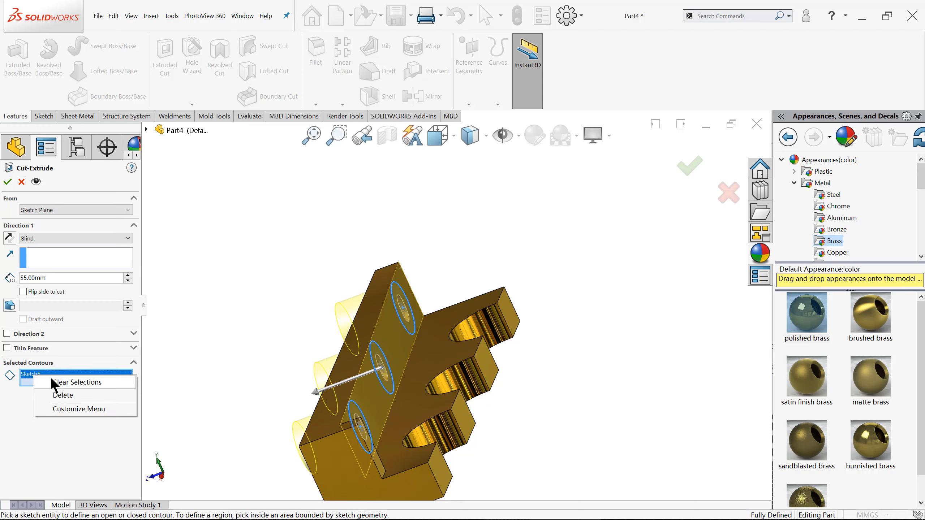
{"action": "left_click", "coordinate": [50, 382]}
{"action": "scroll", "coordinate": [380, 369], "scroll_direction": "down", "scroll_amount": 2}
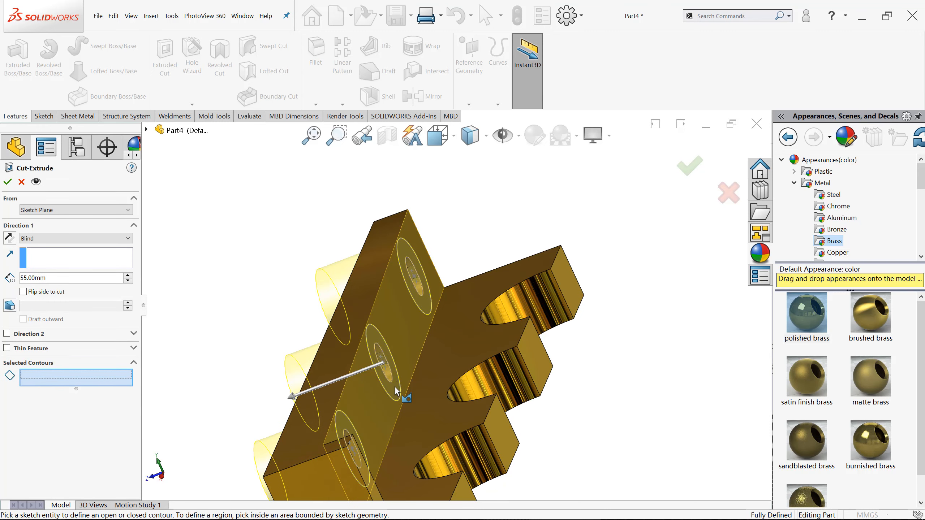
{"action": "left_click", "coordinate": [395, 388]}
Offset the middle ring cut's start by 28.5 mm in the reversed direction and complete it with a 55 mm blind depth
{"action": "left_click", "coordinate": [51, 210]}
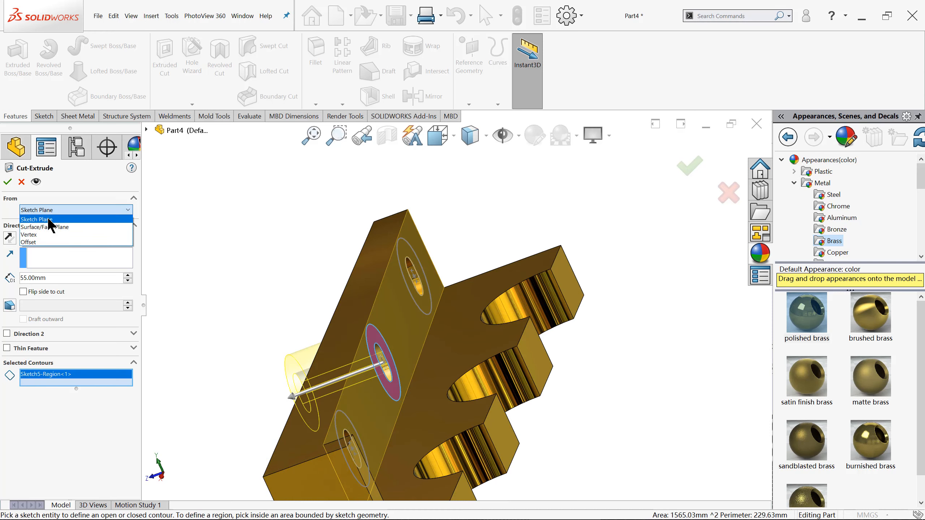
{"action": "left_click", "coordinate": [41, 242]}
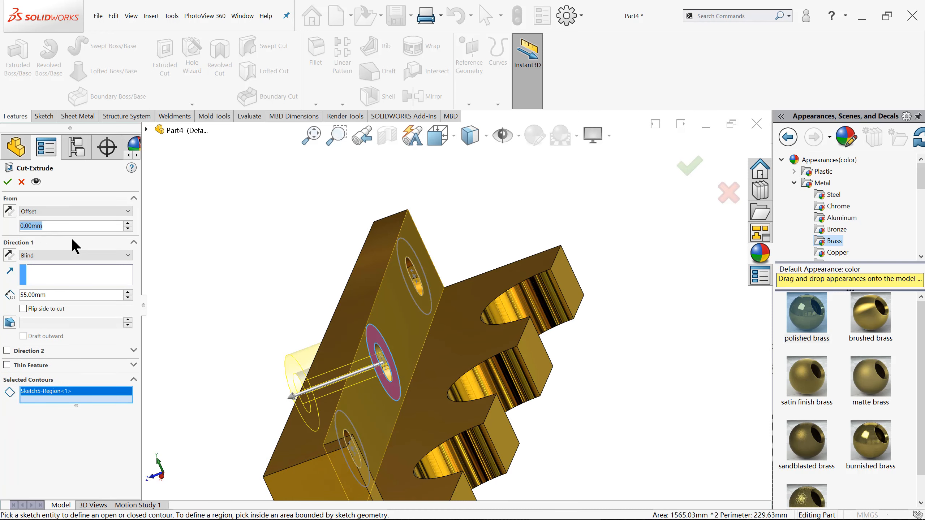
{"action": "type", "text": "28"}
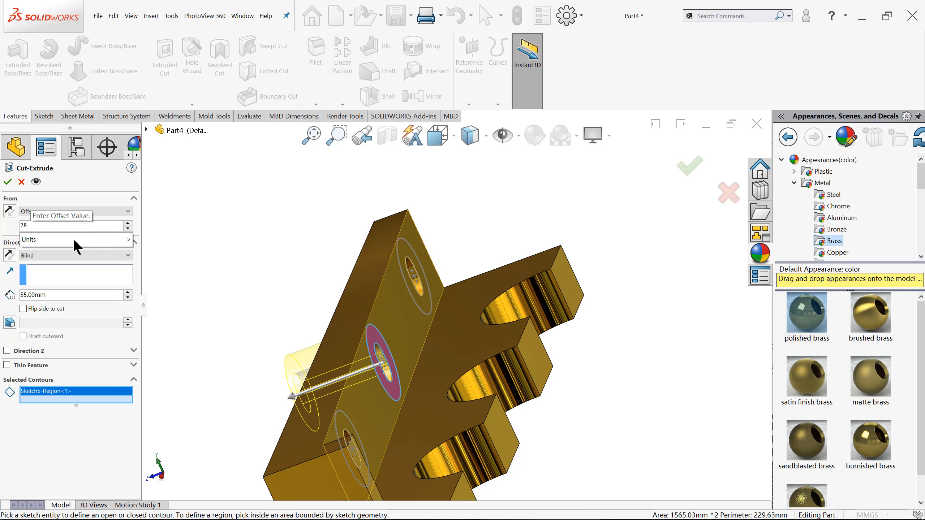
{"action": "type", "text": ".5"}
{"action": "key", "text": "Return"}
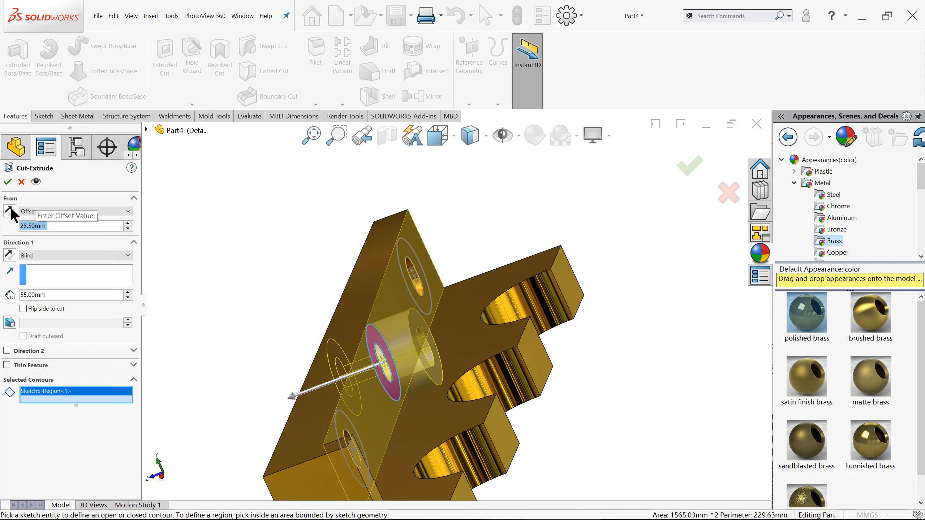
{"action": "middle_click_drag", "start_coordinate": [196, 310], "coordinate": [234, 306]}
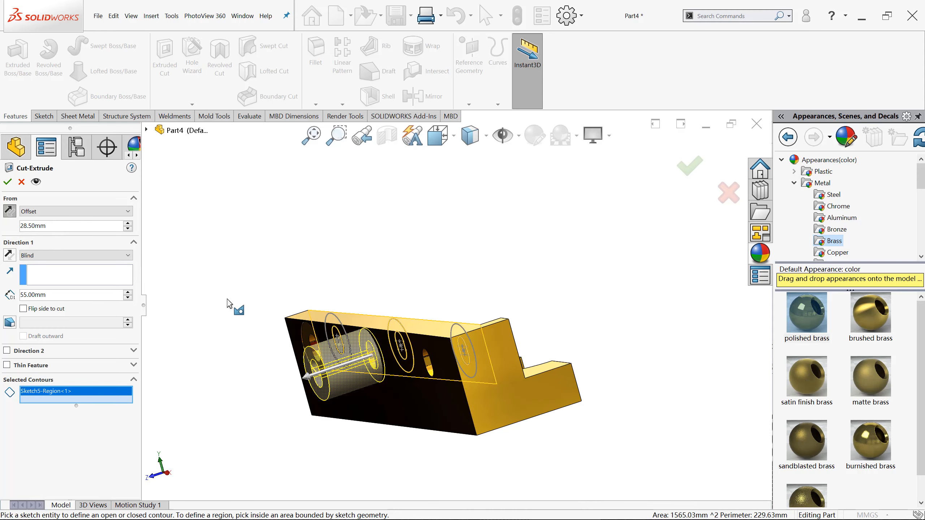
{"action": "left_click", "coordinate": [8, 183]}
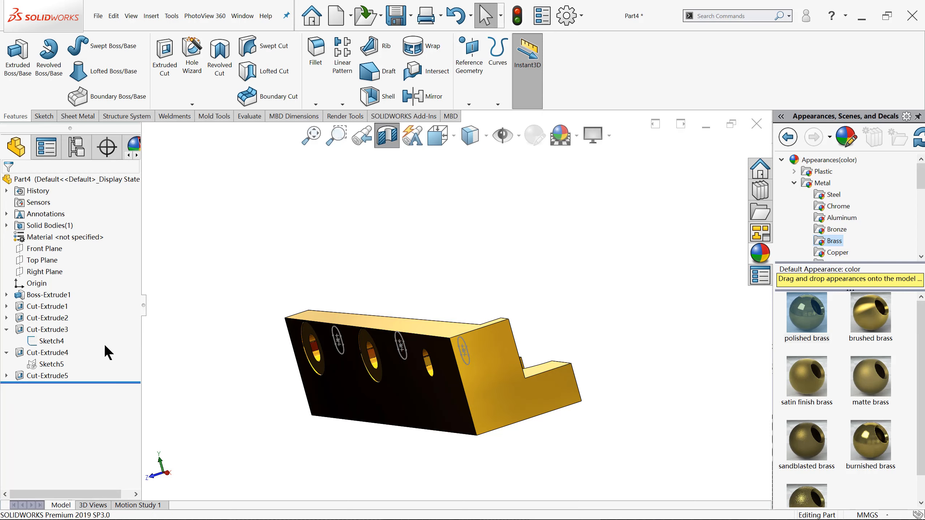
Reuse the circles sketch for a third extruded cut, limiting its contour to the ring region around the remaining uncut slot
{"action": "left_click", "coordinate": [51, 341]}
{"action": "middle_click_drag", "start_coordinate": [207, 312], "coordinate": [190, 352]}
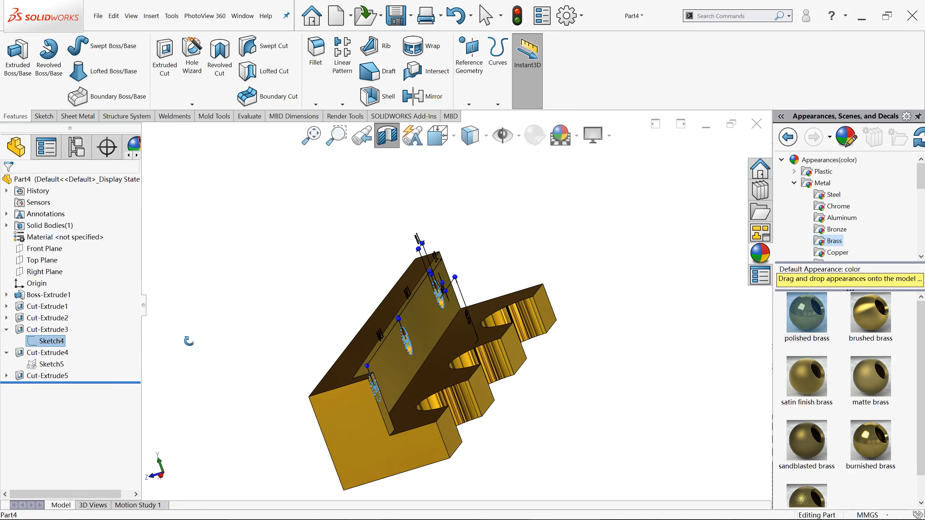
{"action": "left_click", "coordinate": [58, 362]}
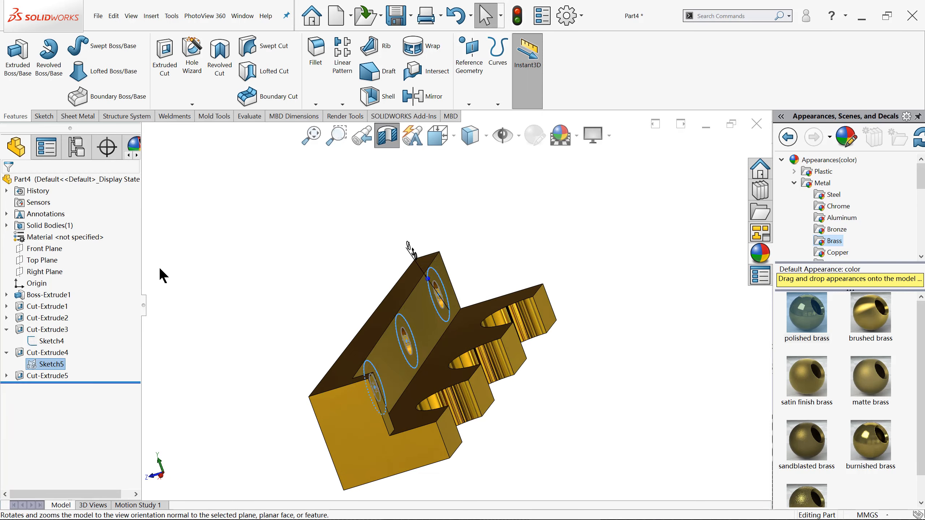
{"action": "left_click", "coordinate": [164, 60]}
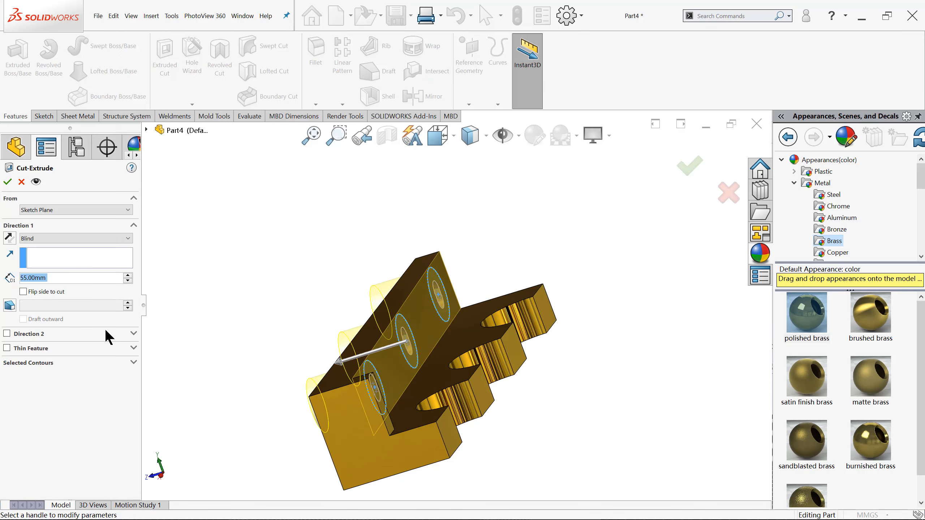
{"action": "left_click", "coordinate": [61, 365]}
{"action": "left_click", "coordinate": [36, 373]}
{"action": "right_click", "coordinate": [37, 374]}
{"action": "left_click", "coordinate": [43, 381]}
{"action": "middle_click_drag", "start_coordinate": [363, 409], "coordinate": [349, 396]}
{"action": "left_click", "coordinate": [349, 395]}
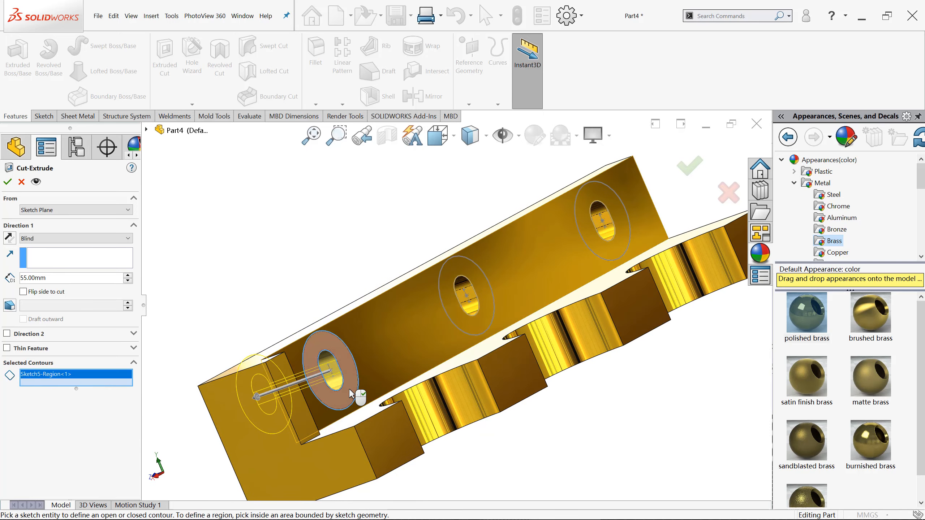
Offset the third ring cut's start by 31 mm in the reversed direction and complete it with a 55 mm blind depth
{"action": "left_click", "coordinate": [56, 210]}
{"action": "left_click", "coordinate": [32, 238]}
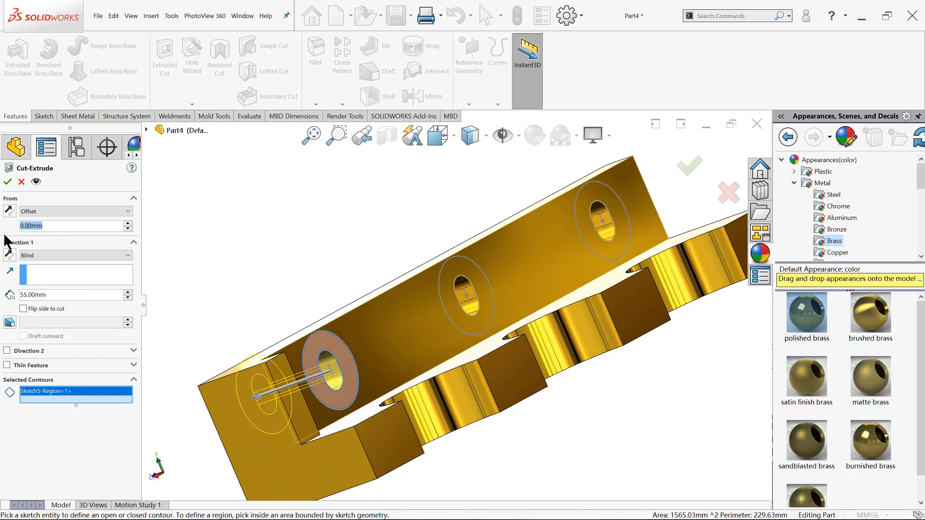
{"action": "type", "text": "31"}
{"action": "key", "text": "Return"}
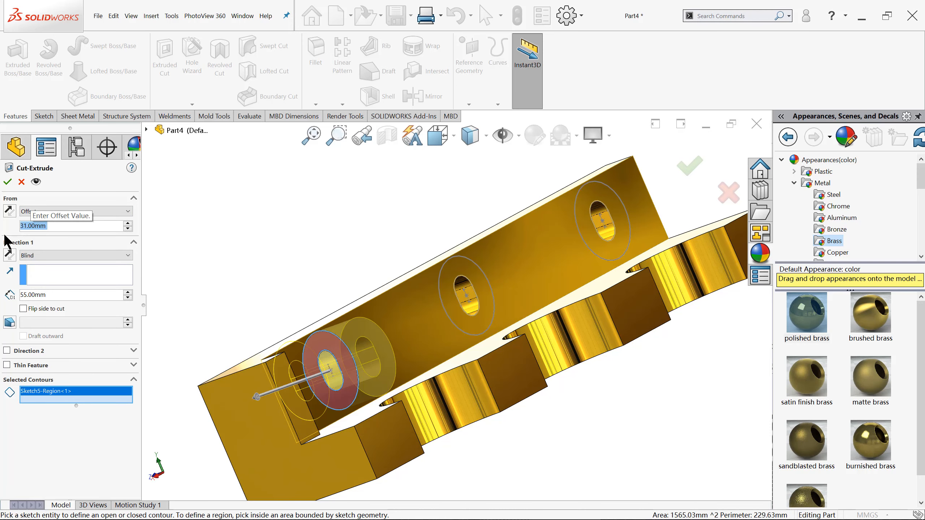
{"action": "scroll", "coordinate": [231, 296], "scroll_direction": "up", "scroll_amount": 3}
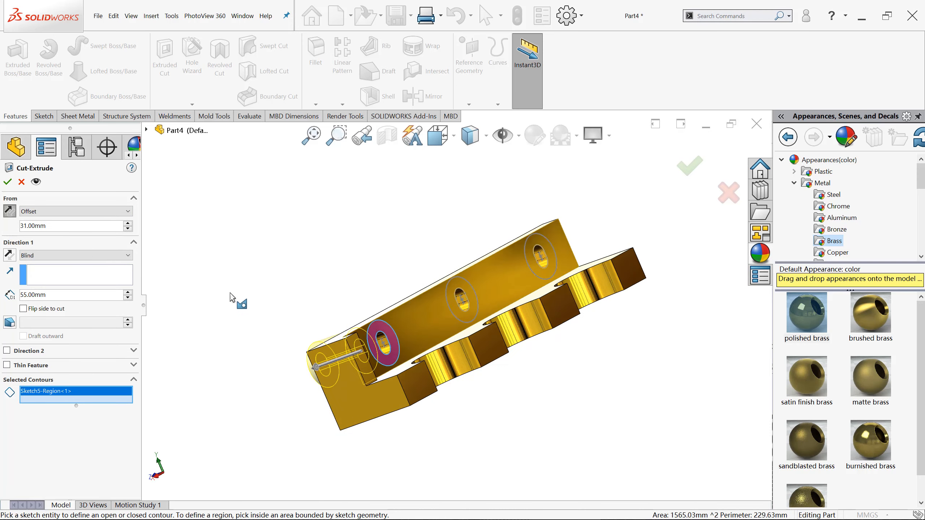
{"action": "middle_click_drag", "start_coordinate": [269, 306], "coordinate": [163, 273]}
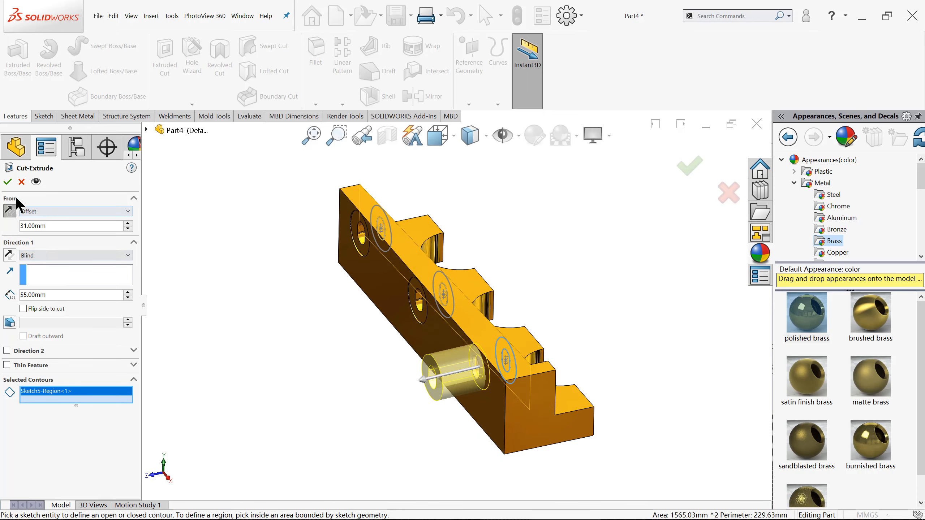
{"action": "left_click", "coordinate": [7, 182]}
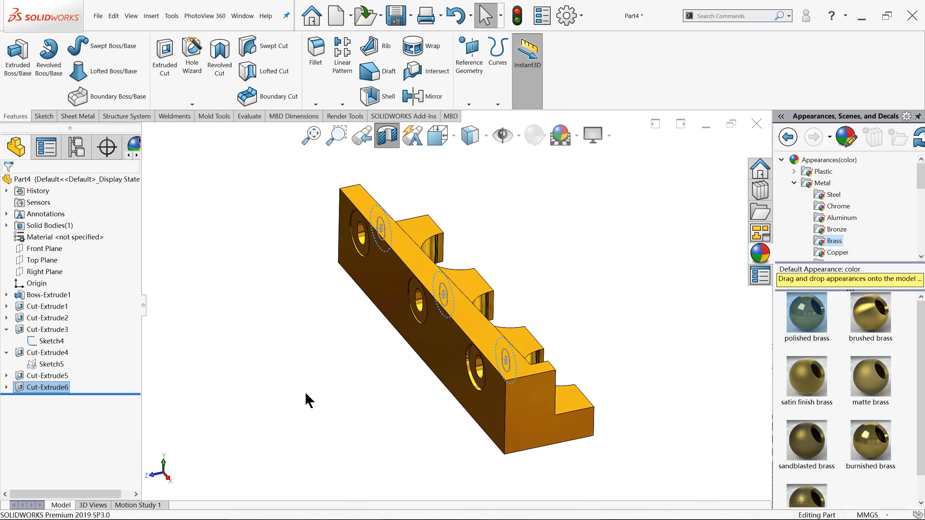
Hide the slot sketch and turn off the section view to show the whole block in isometric orientation
{"action": "left_click", "coordinate": [40, 346]}
{"action": "left_click", "coordinate": [50, 332]}
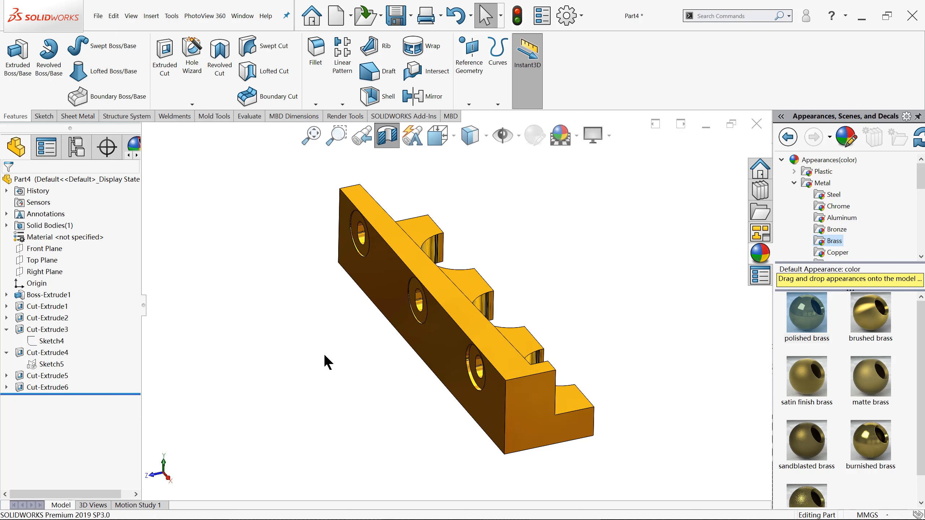
{"action": "key", "text": "ctrl+7"}
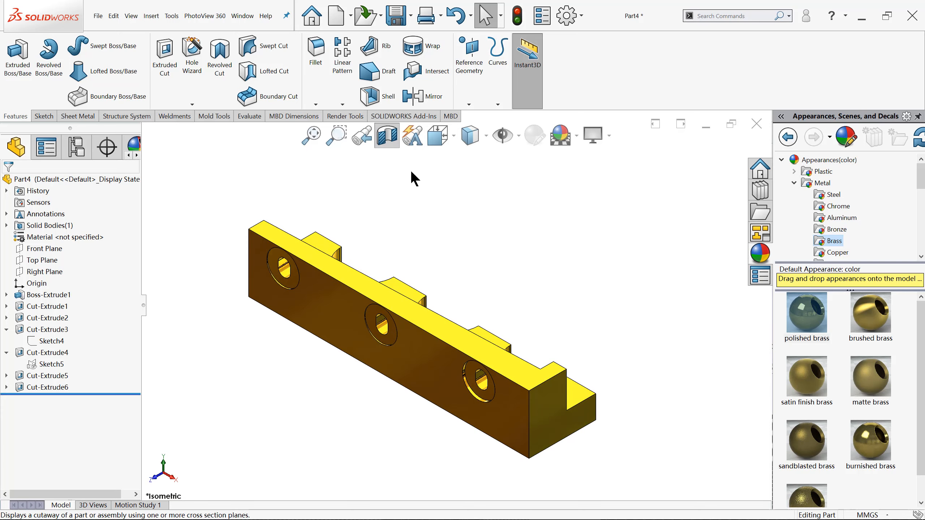
{"action": "middle_click_drag", "start_coordinate": [411, 170], "coordinate": [514, 252]}
{"action": "key", "text": "ctrl+7"}
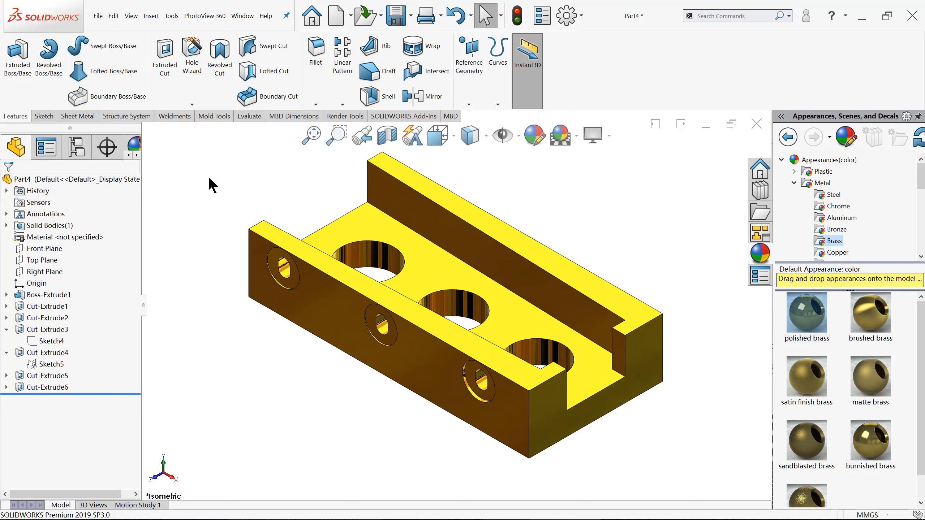
Mirror the side-wall slot cut and the three circular ring cuts about the Front Plane onto the opposite wall
{"action": "left_click", "coordinate": [342, 104]}
{"action": "left_click", "coordinate": [355, 142]}
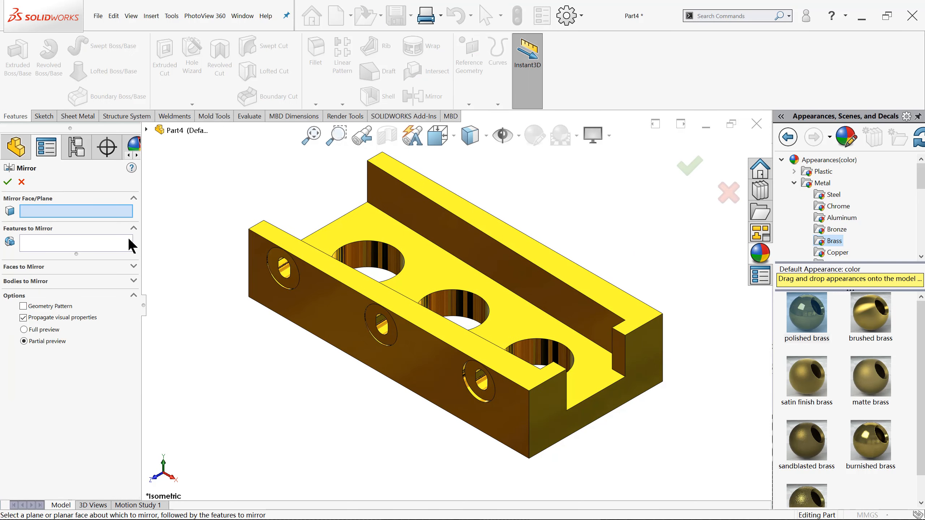
{"action": "left_click", "coordinate": [146, 130]}
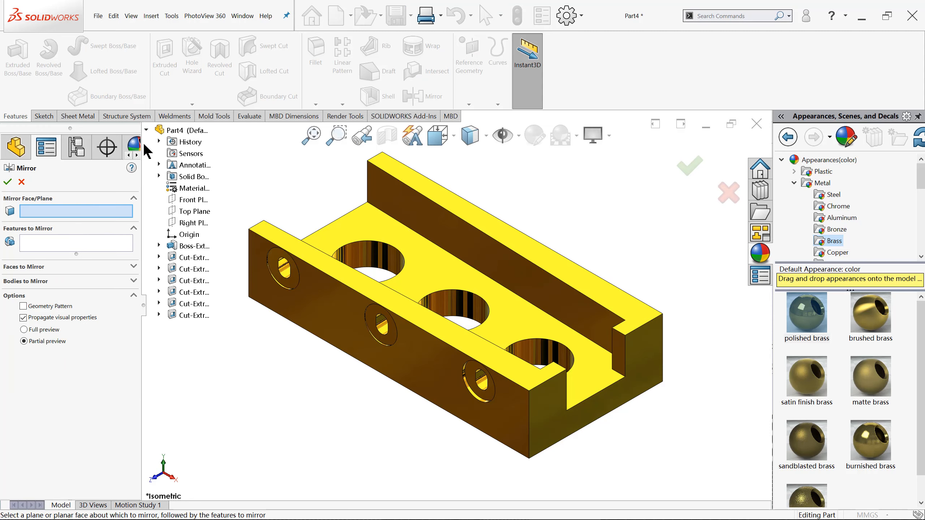
{"action": "left_click", "coordinate": [181, 200]}
{"action": "scroll", "coordinate": [248, 255], "scroll_direction": "down", "scroll_amount": 2}
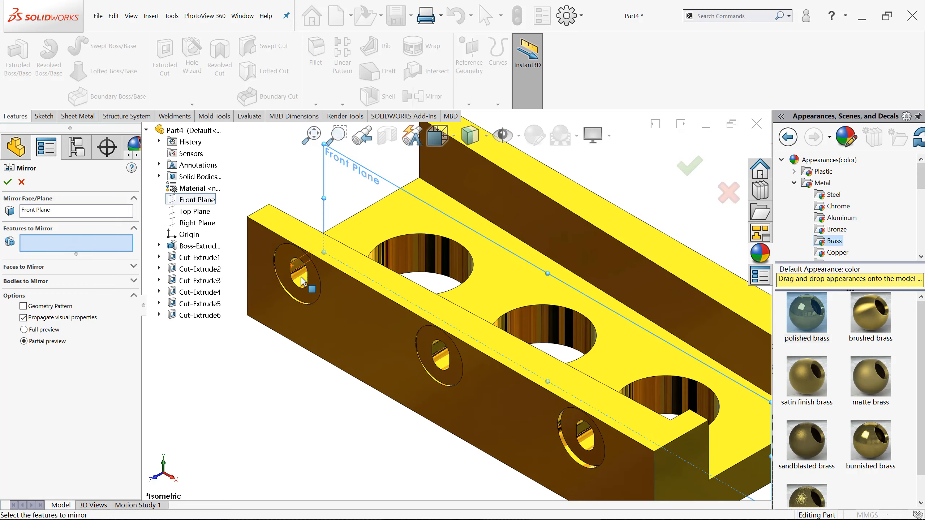
{"action": "left_click", "coordinate": [298, 281]}
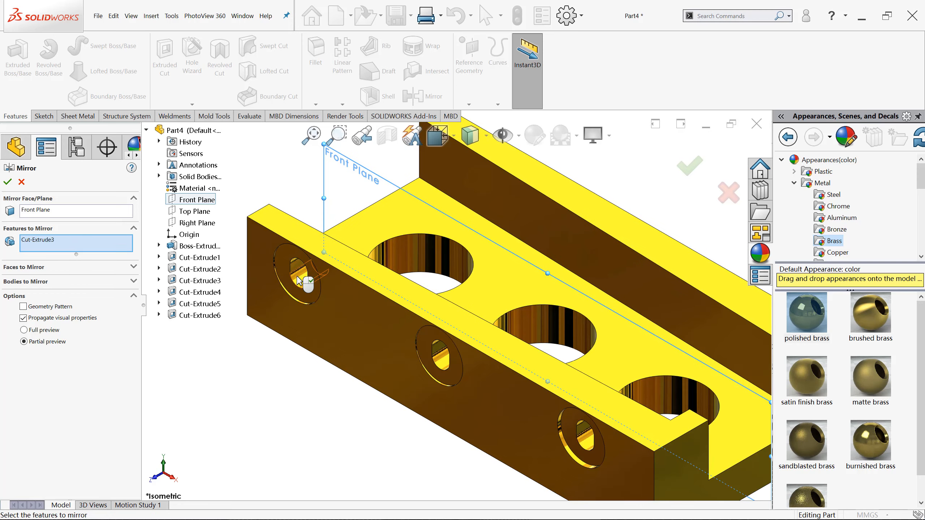
{"action": "left_click", "coordinate": [303, 300]}
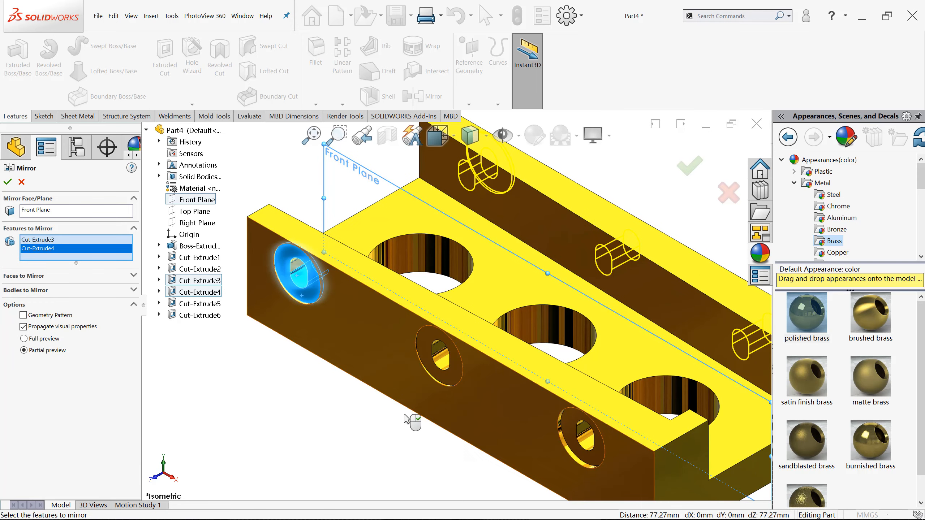
{"action": "left_click", "coordinate": [454, 378]}
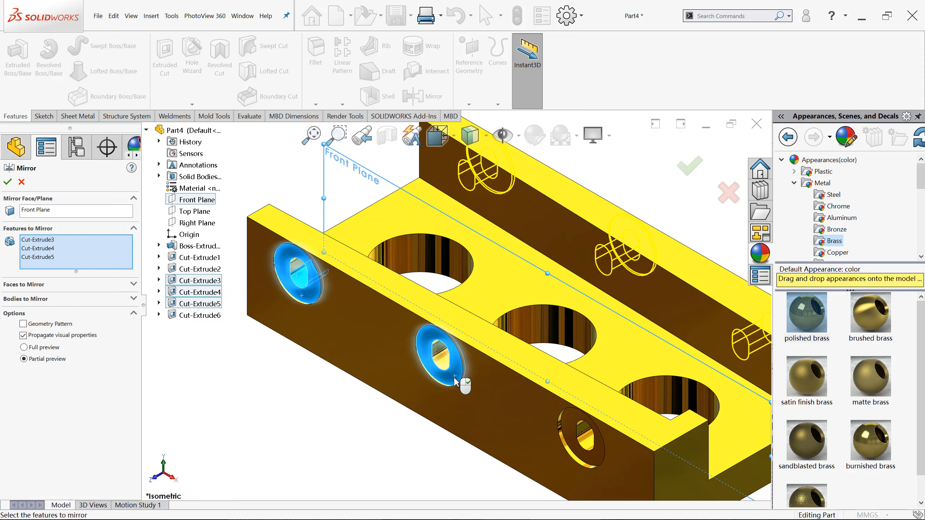
{"action": "left_click", "coordinate": [592, 460]}
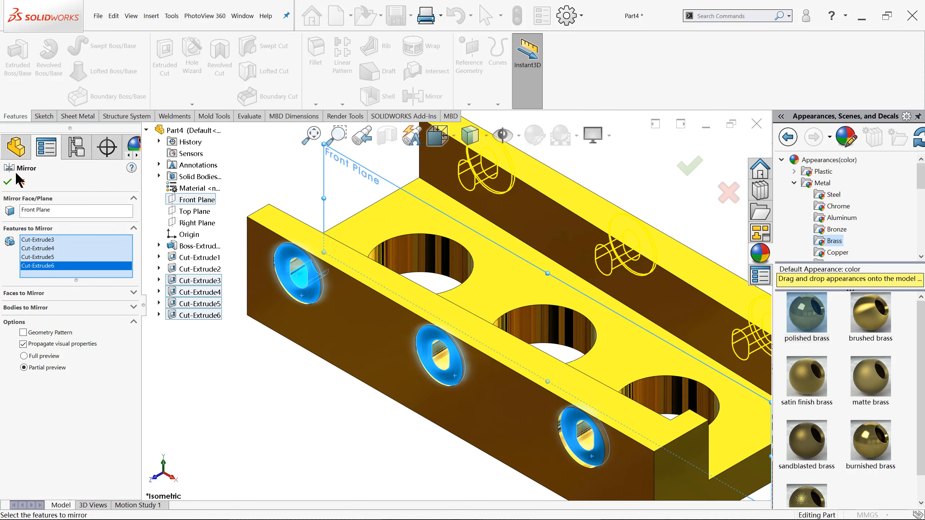
{"action": "key", "text": "f"}
{"action": "left_click", "coordinate": [8, 182]}
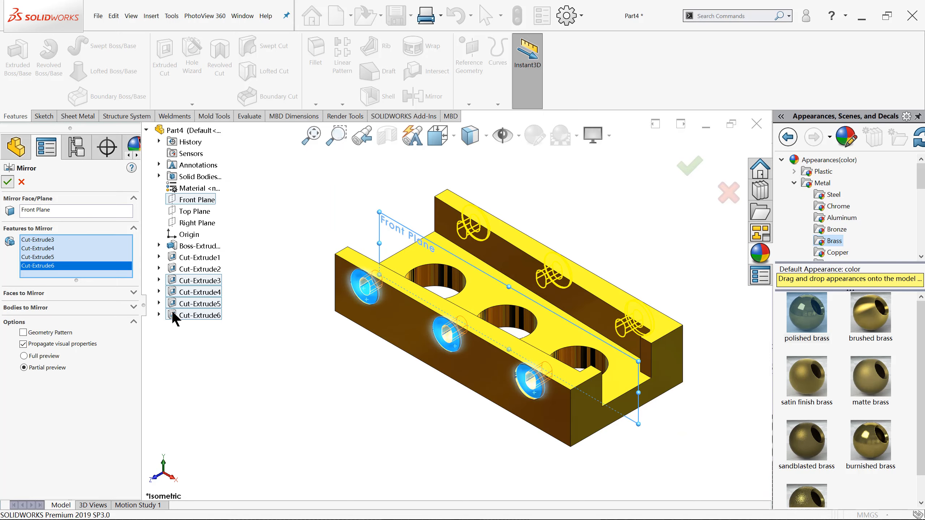
{"action": "key", "text": "f"}
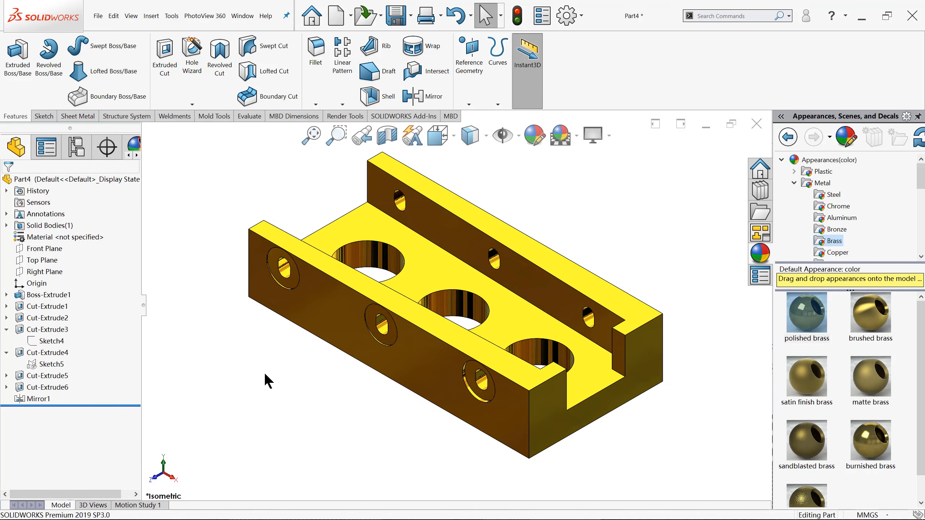
Start a new sketch on the block's U-shaped end face
{"action": "middle_click_drag", "start_coordinate": [260, 350], "coordinate": [461, 355]}
{"action": "left_click", "coordinate": [461, 355]}
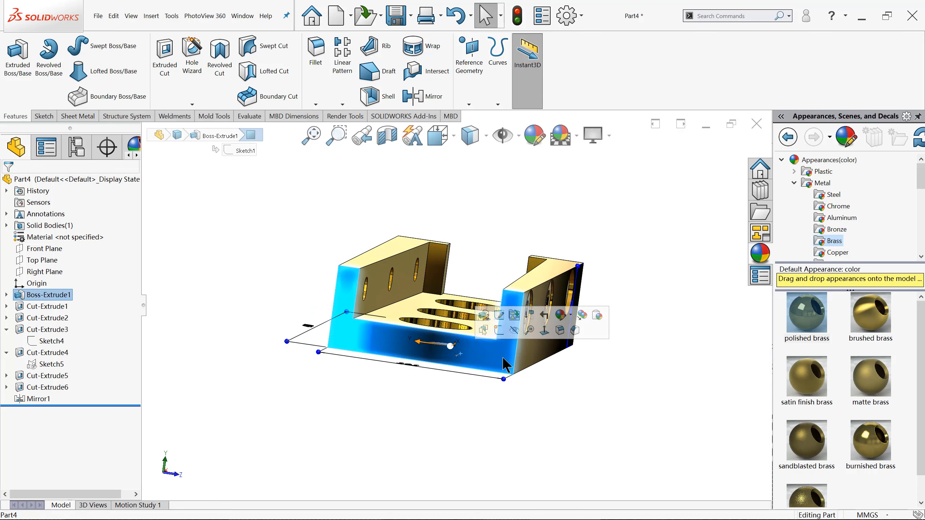
{"action": "left_click", "coordinate": [505, 334]}
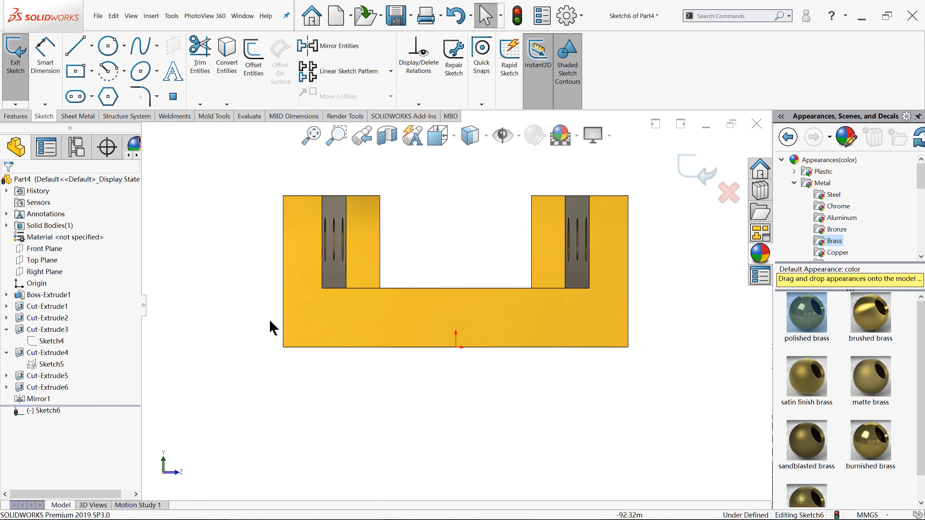
Draw a corner rectangle about 15.7 by 16.8 mm at the face's lower corner and a narrower one about 8 by 16 mm stacked above it
{"action": "left_click", "coordinate": [91, 71]}
{"action": "left_click", "coordinate": [82, 91]}
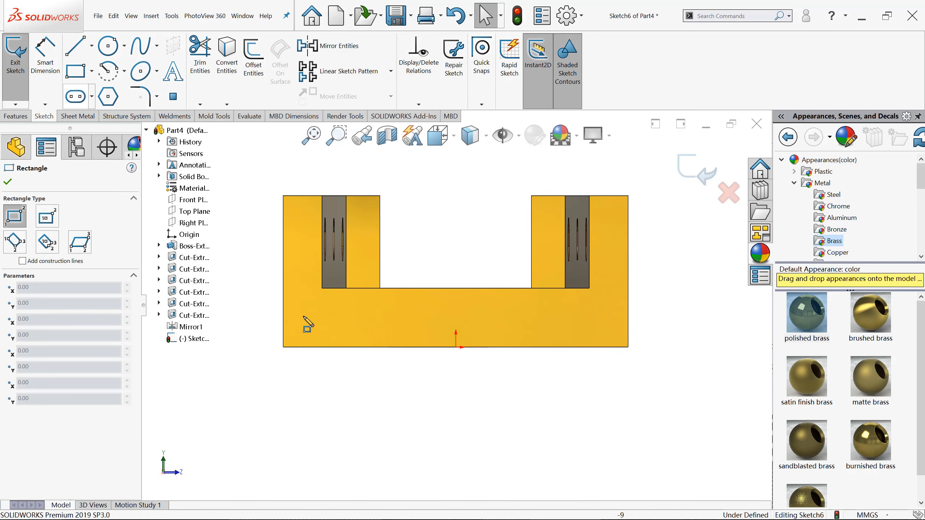
{"action": "scroll", "coordinate": [288, 321], "scroll_direction": "down", "scroll_amount": 2}
{"action": "left_click", "coordinate": [288, 361]}
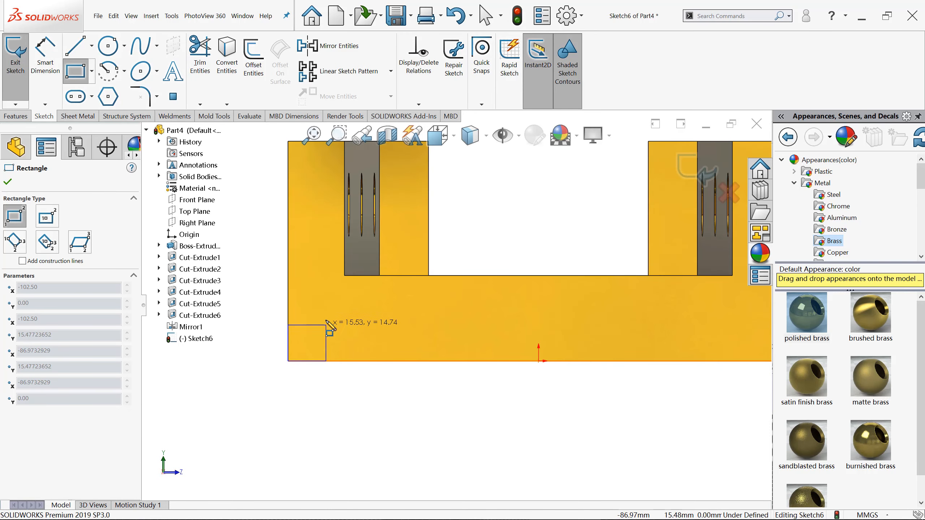
{"action": "left_click", "coordinate": [327, 319]}
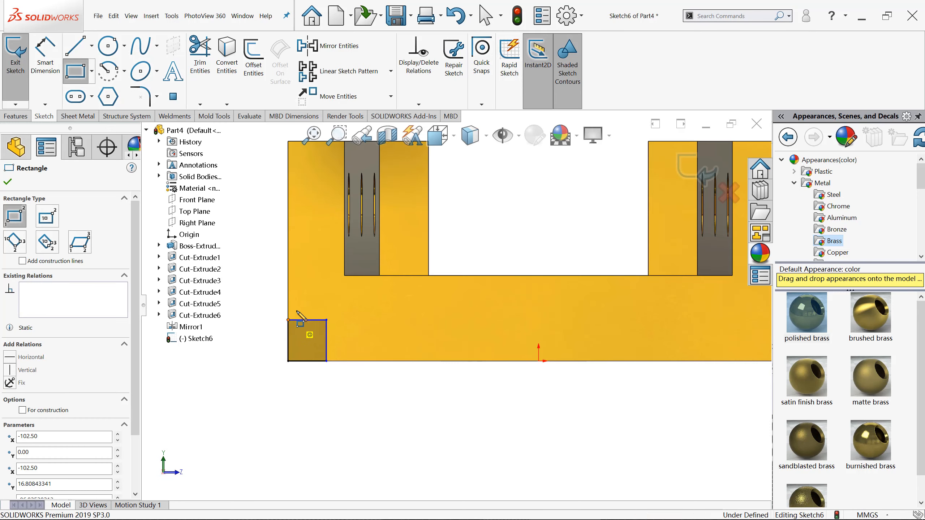
{"action": "left_click", "coordinate": [288, 320]}
{"action": "left_click", "coordinate": [308, 281]}
{"action": "scroll", "coordinate": [261, 346], "scroll_direction": "up", "scroll_amount": 1}
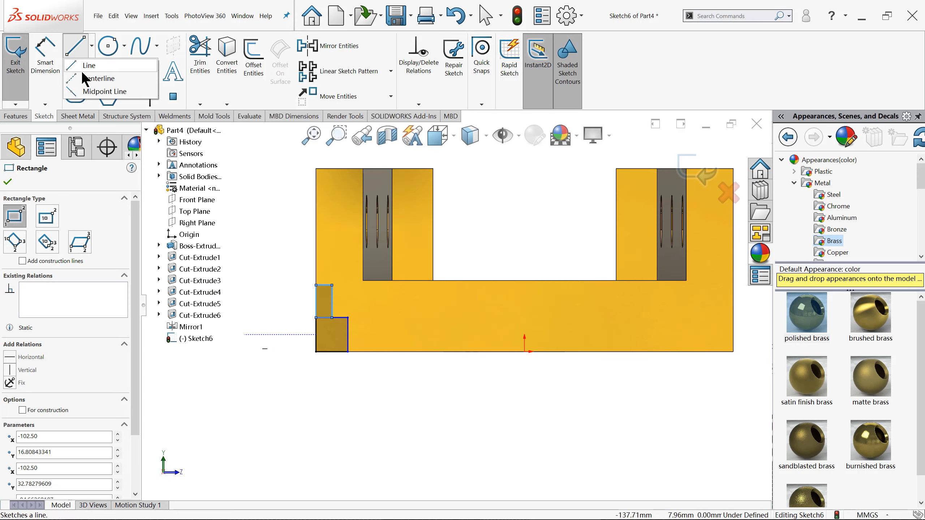
Draw a vertical construction centerline upward from the origin
{"action": "key", "text": "Escape"}
{"action": "key", "text": "l"}
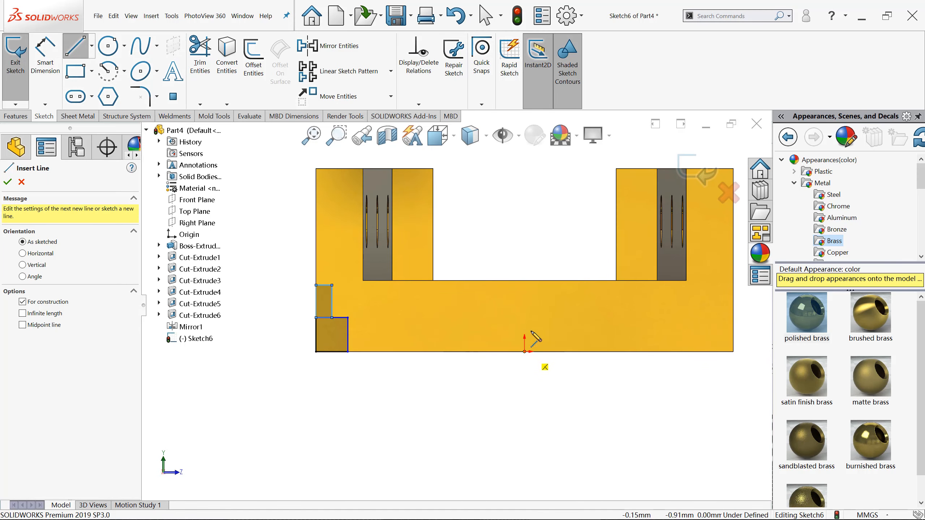
{"action": "left_click", "coordinate": [525, 351]}
{"action": "double_click", "coordinate": [524, 225]}
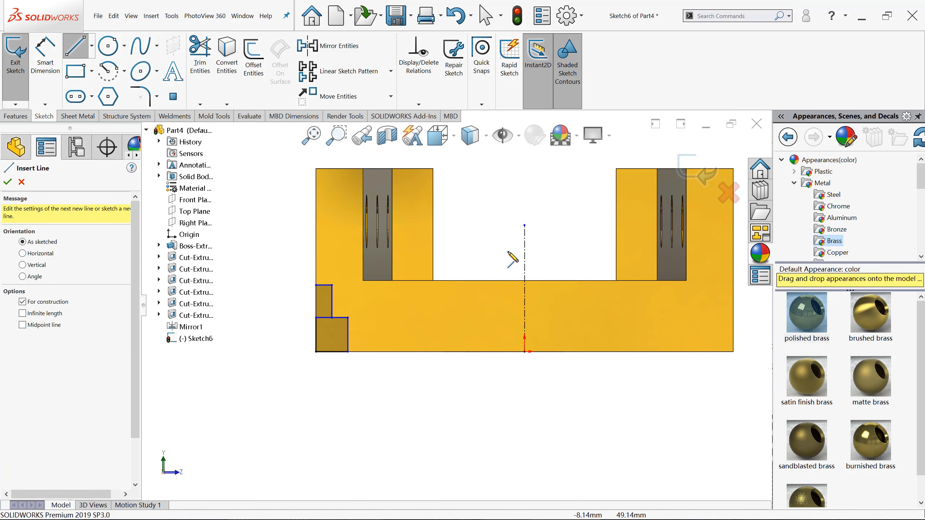
Mirror both stacked rectangles about the vertical centerline to the opposite side of the end face
{"action": "left_click", "coordinate": [319, 50]}
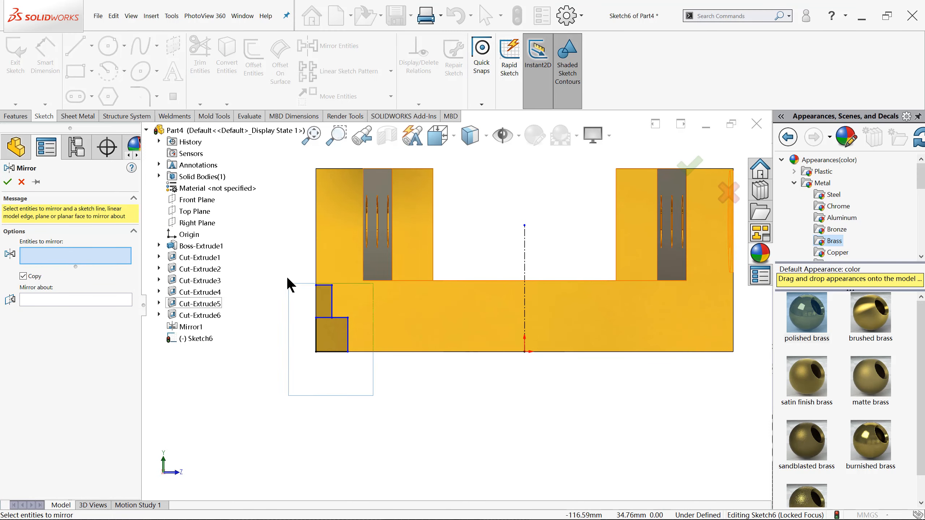
{"action": "left_click_drag", "start_coordinate": [287, 278], "coordinate": [289, 294]}
{"action": "left_click", "coordinate": [94, 360]}
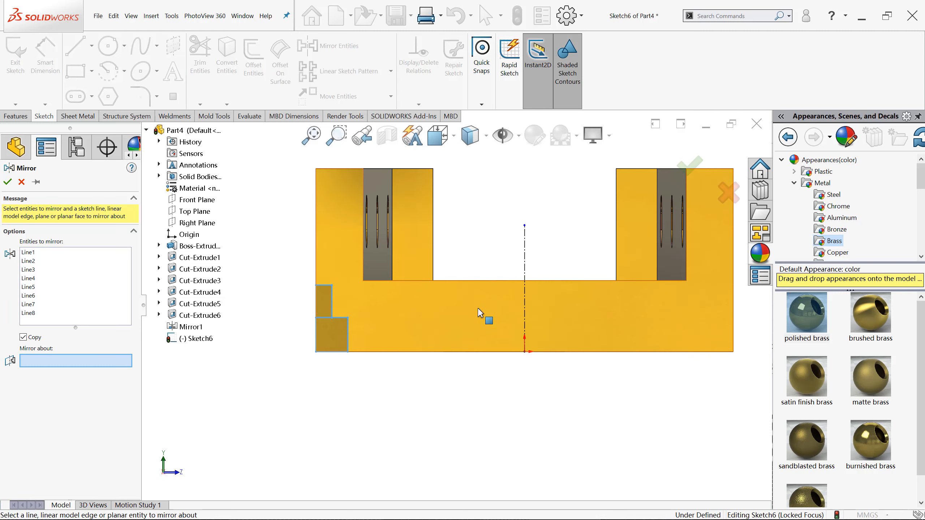
{"action": "left_click", "coordinate": [524, 309]}
{"action": "key", "text": "f"}
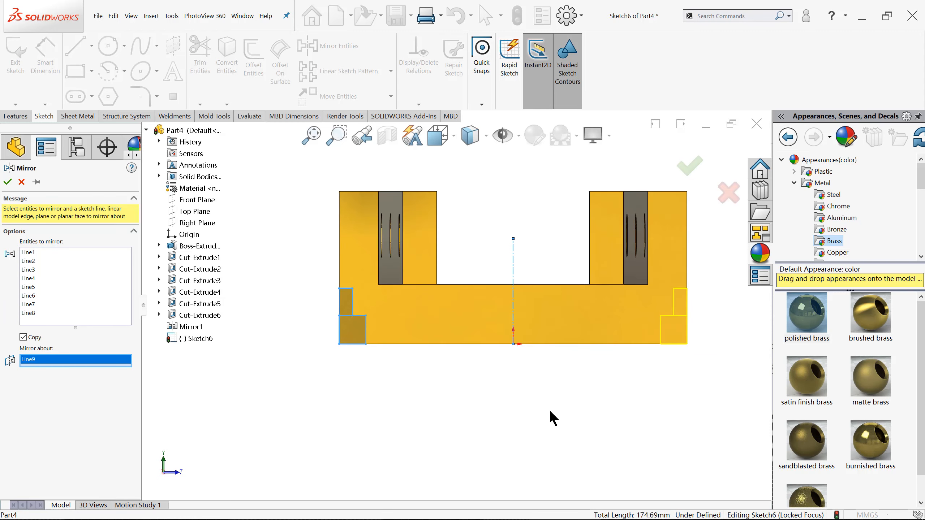
{"action": "left_click", "coordinate": [681, 170]}
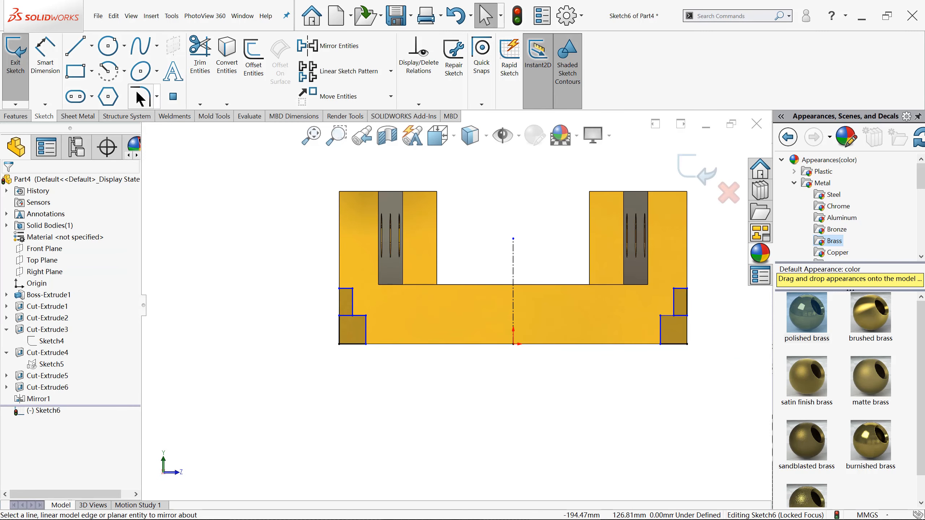
Dimension the upper, narrower rectangle's height to 20 mm
{"action": "scroll", "coordinate": [396, 313], "scroll_direction": "down", "scroll_amount": 2}
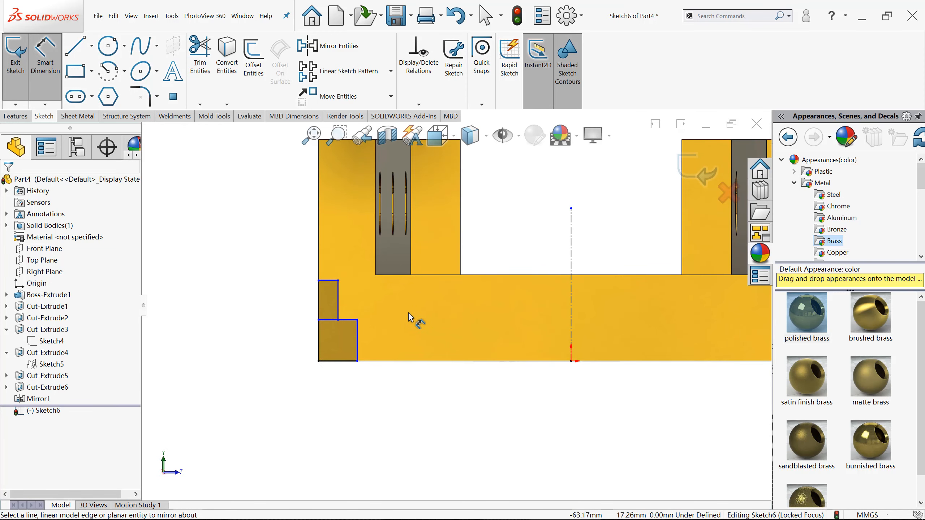
{"action": "key", "text": "z"}
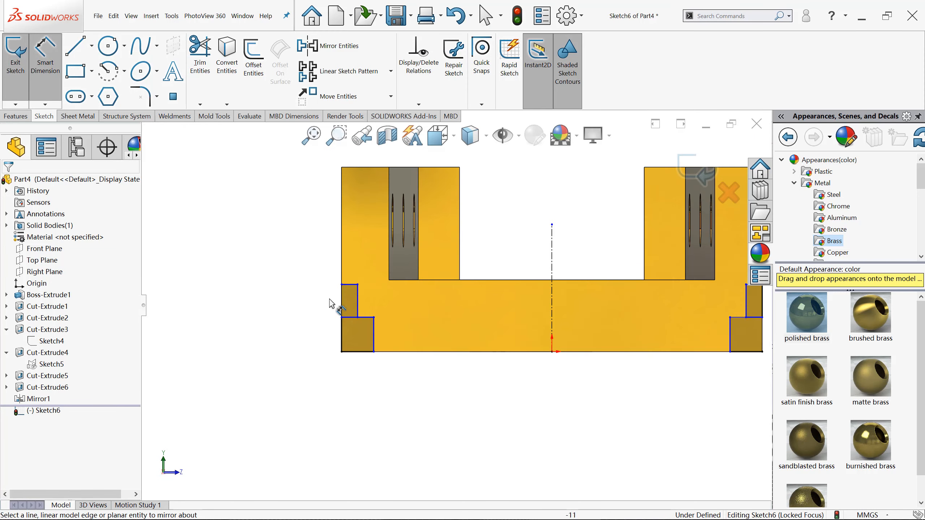
{"action": "left_click", "coordinate": [342, 298]}
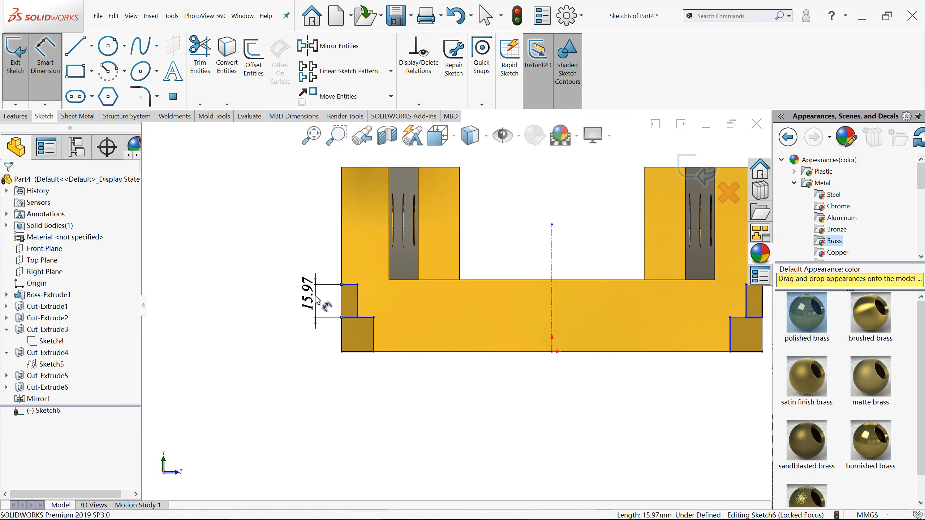
{"action": "left_click", "coordinate": [316, 301]}
{"action": "type", "text": "20"}
{"action": "key", "text": "Return"}
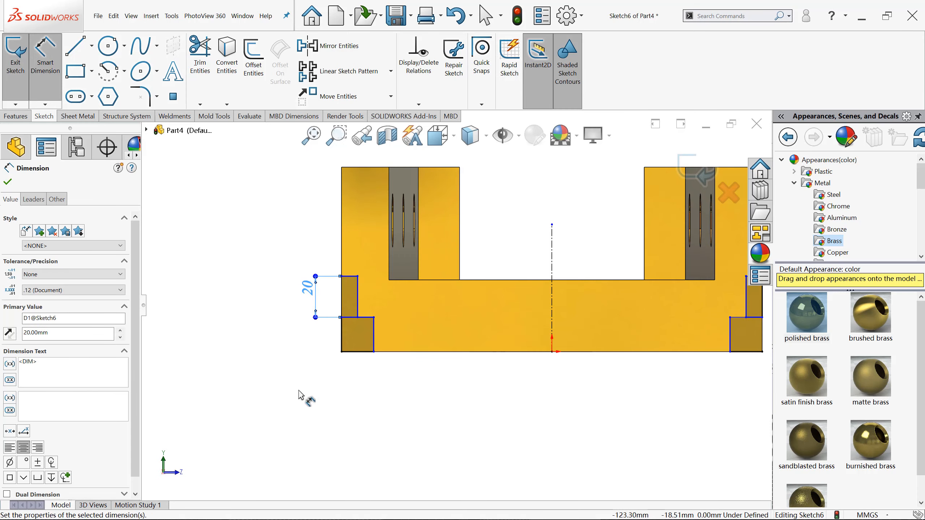
{"action": "left_click", "coordinate": [300, 394]}
{"action": "key", "text": "z"}
{"action": "key", "text": "f"}
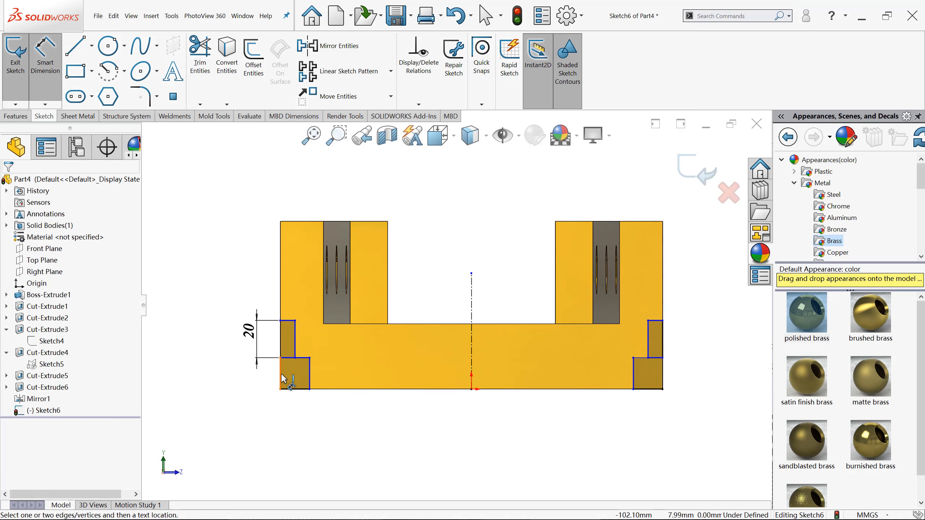
Dimension the lower, wider rectangle's height to 10 mm
{"action": "left_click", "coordinate": [281, 375]}
{"action": "left_click", "coordinate": [248, 408]}
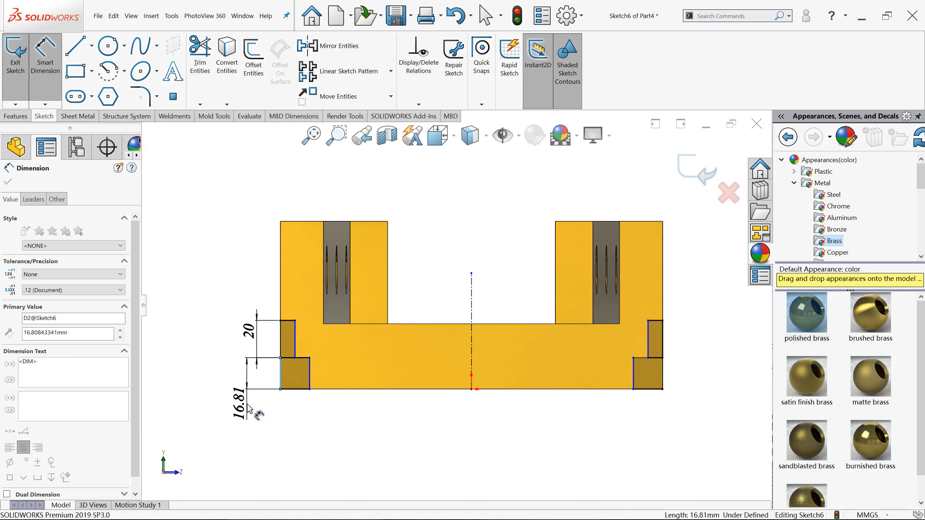
{"action": "type", "text": "10"}
{"action": "key", "text": "Return"}
{"action": "left_click", "coordinate": [379, 453]}
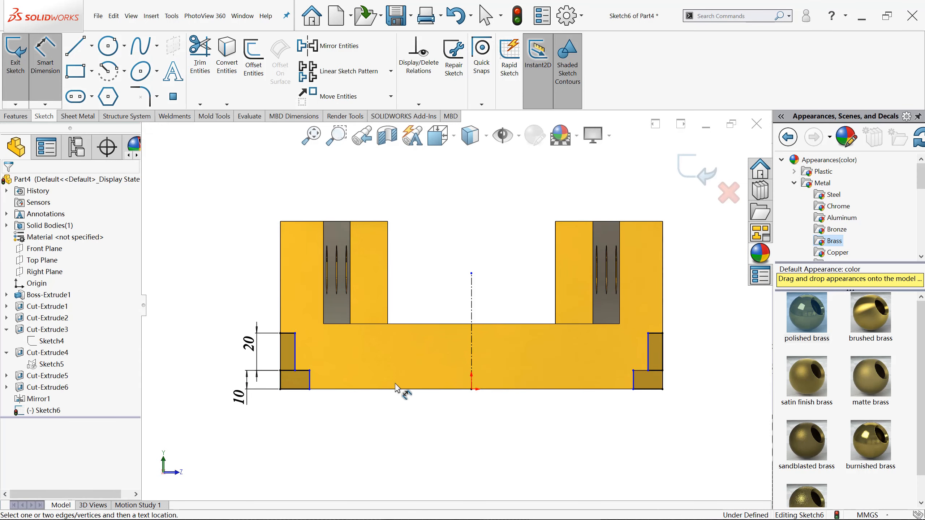
Dimension the distance between the inner edges of the two upper rectangles to 189 mm
{"action": "left_click", "coordinate": [297, 350]}
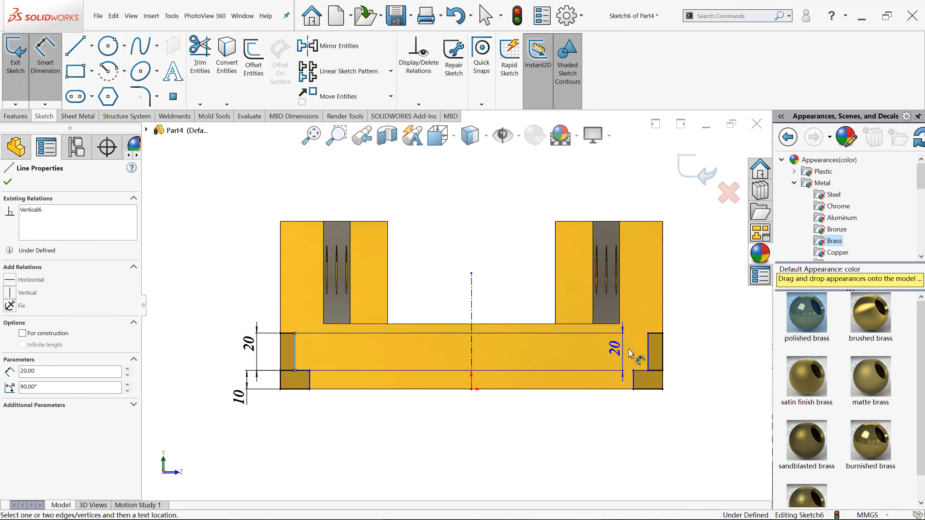
{"action": "left_click", "coordinate": [647, 349]}
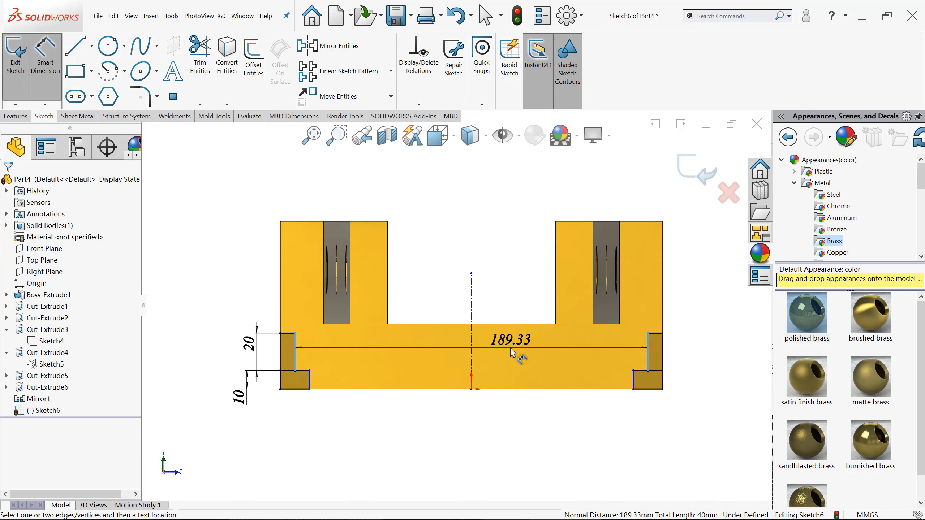
{"action": "left_click", "coordinate": [510, 348]}
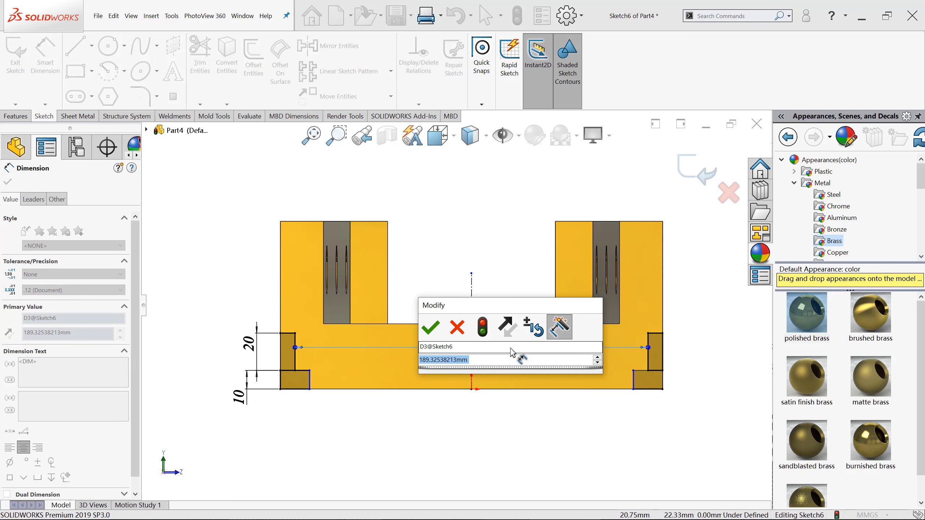
{"action": "type", "text": "189"}
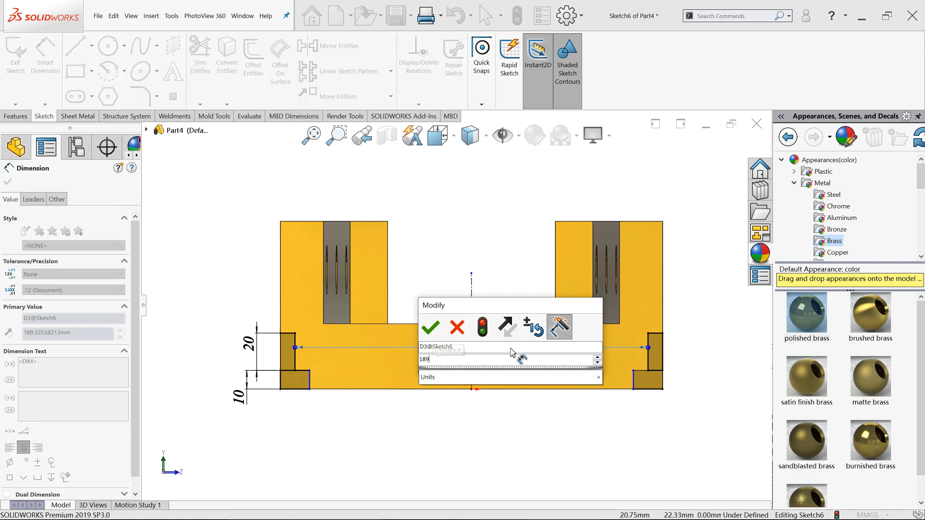
{"action": "key", "text": "Return"}
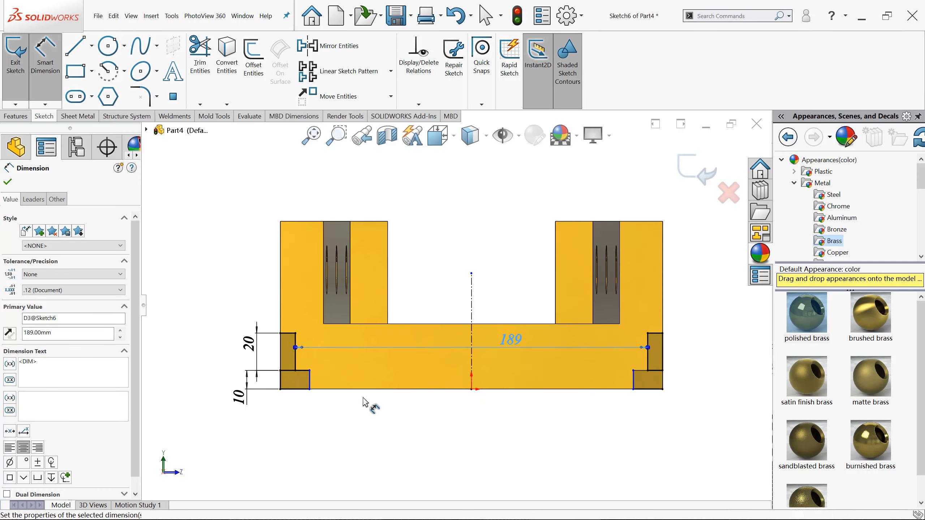
Dimension the distance between the inner edges of the two lower rectangles to 201 mm
{"action": "left_click", "coordinate": [310, 380]}
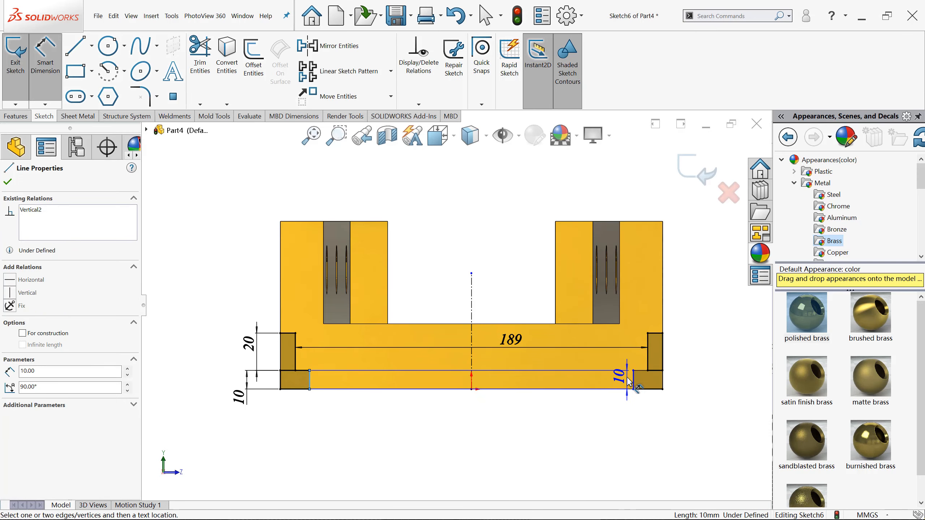
{"action": "left_click", "coordinate": [625, 381]}
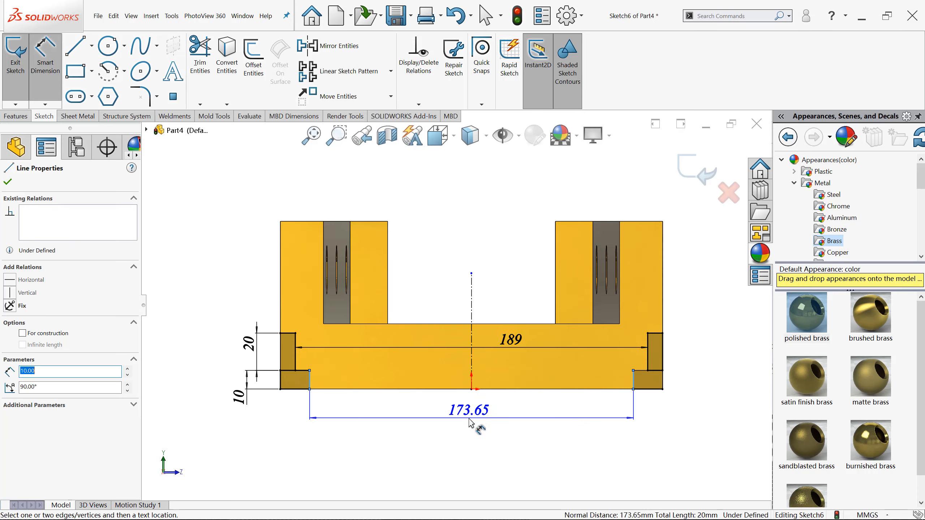
{"action": "left_click", "coordinate": [469, 422]}
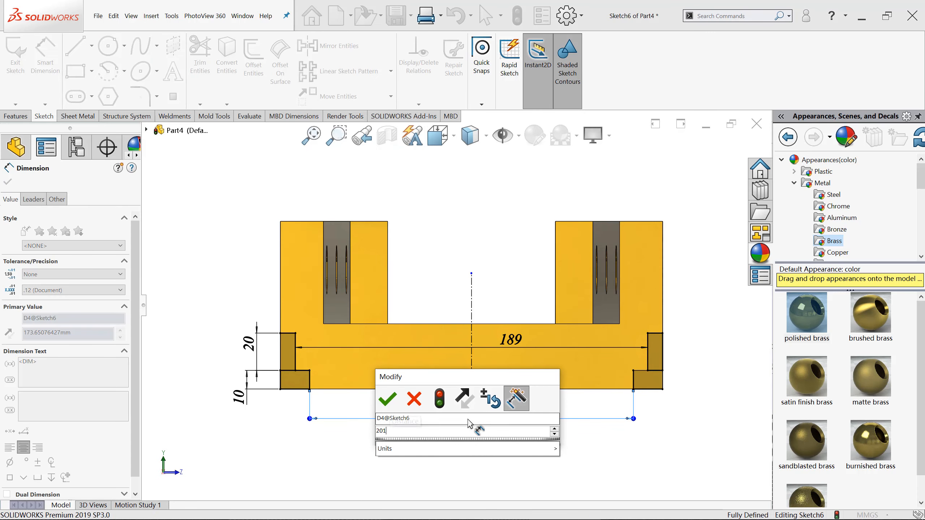
{"action": "key", "text": "Return"}
{"action": "left_click", "coordinate": [430, 469]}
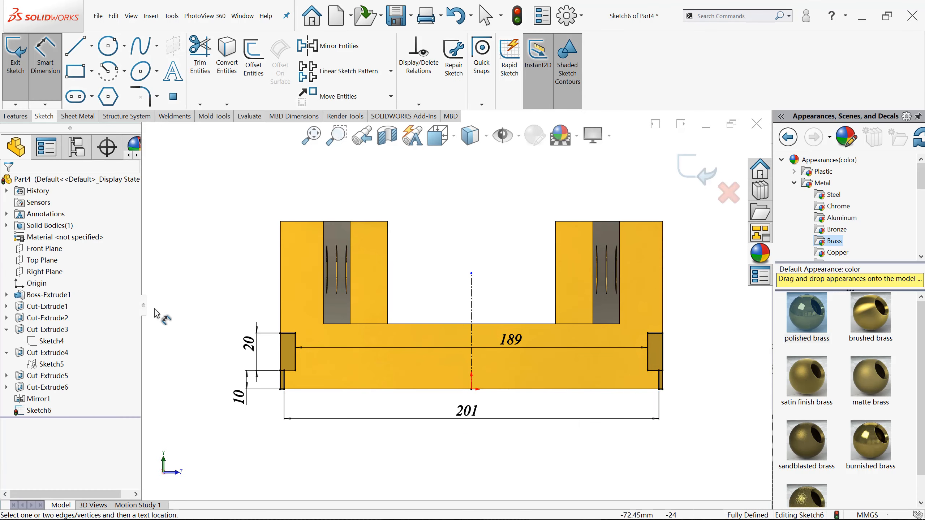
Start an Extruded Cut from the sketch with the two stacked rectangles on the left side of the end face as contours
{"action": "left_click", "coordinate": [11, 117]}
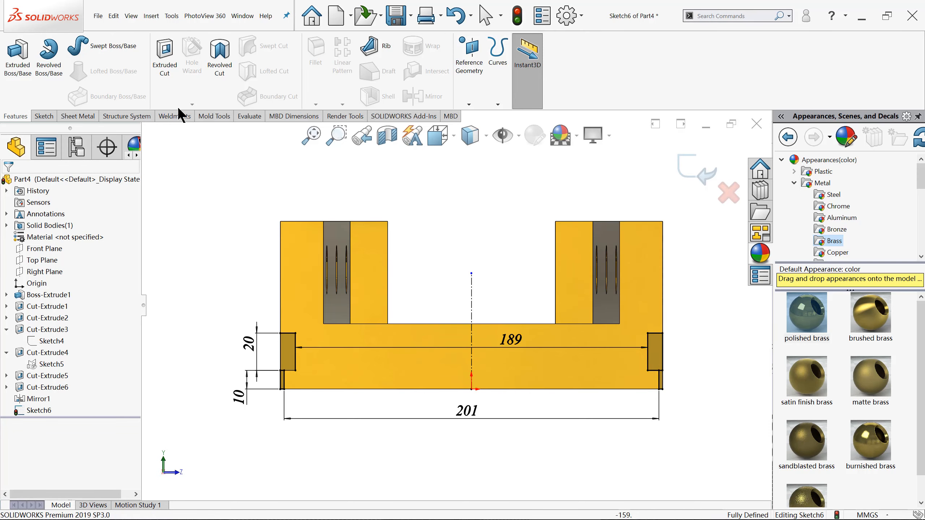
{"action": "left_click", "coordinate": [164, 58]}
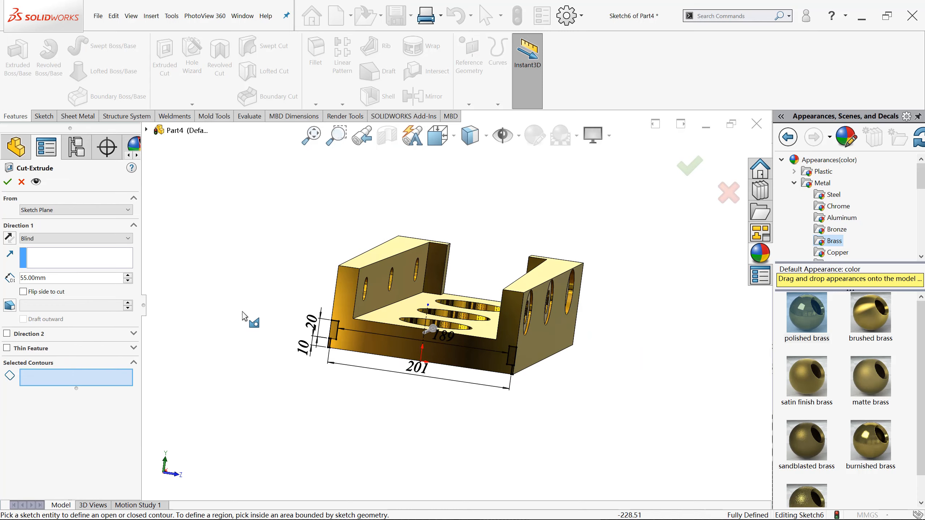
{"action": "scroll", "coordinate": [342, 330], "scroll_direction": "down", "scroll_amount": 2}
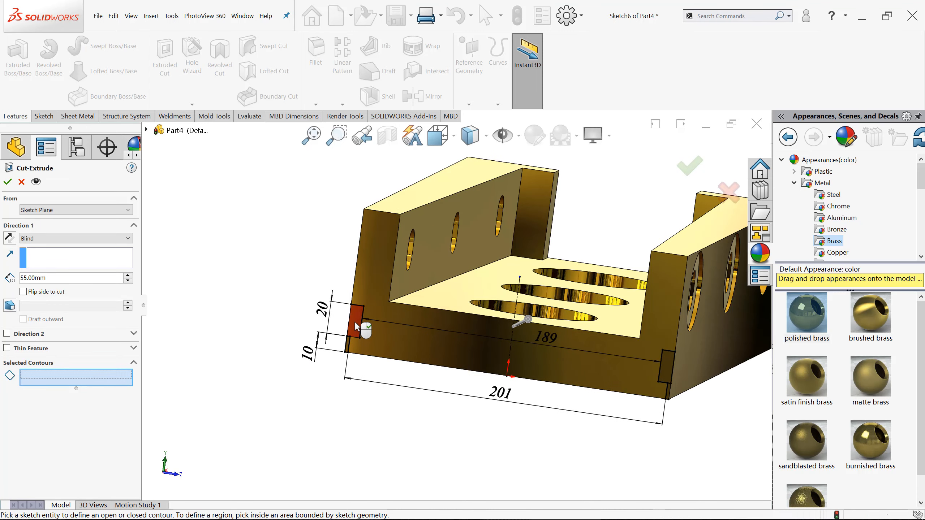
{"action": "left_click", "coordinate": [356, 324]}
{"action": "scroll", "coordinate": [356, 349], "scroll_direction": "down", "scroll_amount": 5}
{"action": "scroll", "coordinate": [366, 341], "scroll_direction": "down", "scroll_amount": 2}
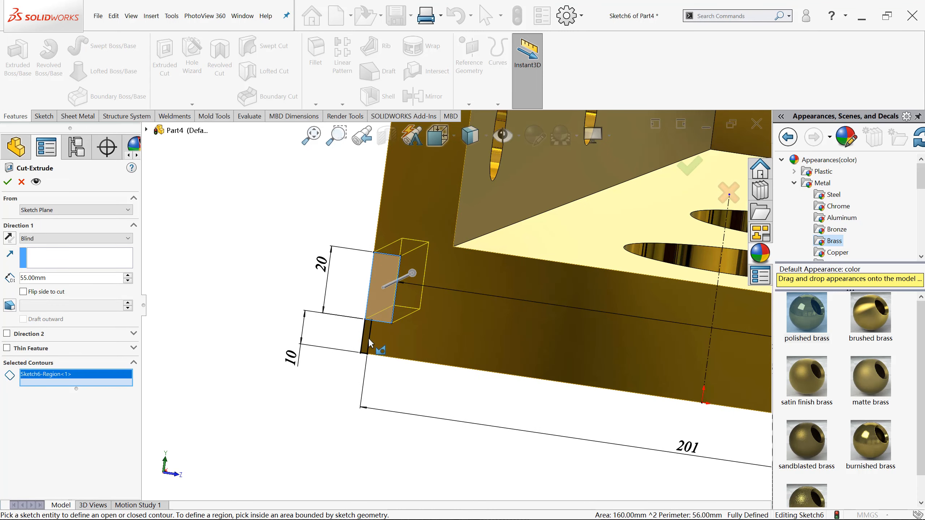
{"action": "left_click", "coordinate": [367, 336]}
{"action": "scroll", "coordinate": [330, 364], "scroll_direction": "up", "scroll_amount": 5}
{"action": "scroll", "coordinate": [728, 344], "scroll_direction": "down", "scroll_amount": 3}
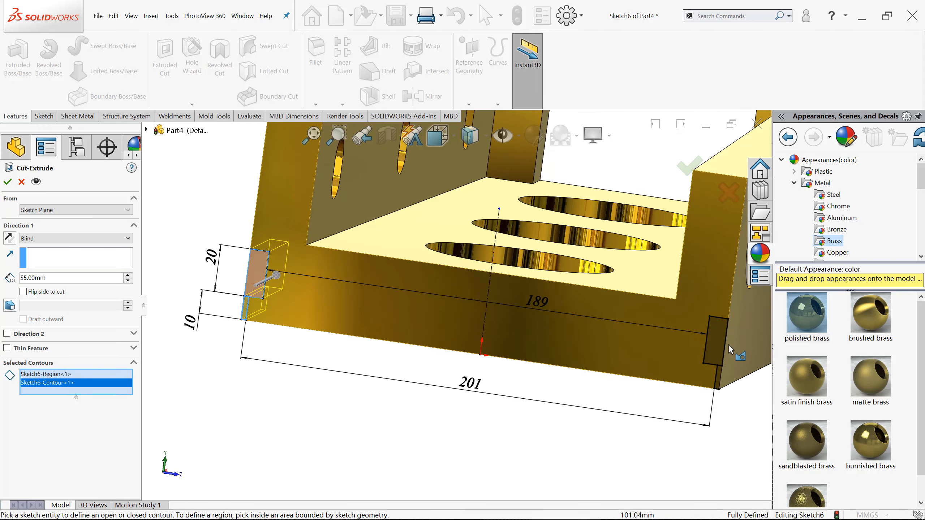
Add the two stacked rectangles on the opposite side of the end face to the cut's selected contours
{"action": "left_click", "coordinate": [714, 340]}
{"action": "scroll", "coordinate": [712, 385], "scroll_direction": "down", "scroll_amount": 3}
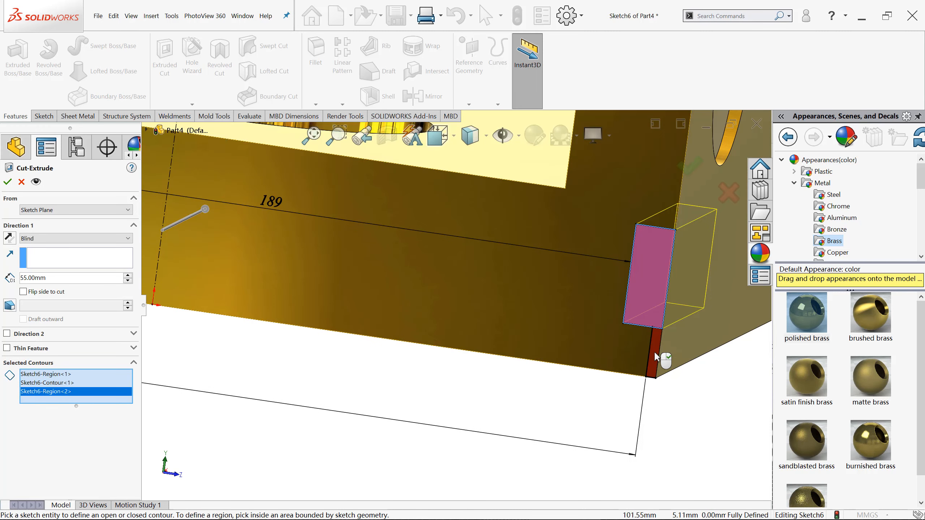
{"action": "left_click", "coordinate": [654, 356]}
{"action": "scroll", "coordinate": [394, 405], "scroll_direction": "up", "scroll_amount": 3}
{"action": "scroll", "coordinate": [382, 396], "scroll_direction": "up", "scroll_amount": 3}
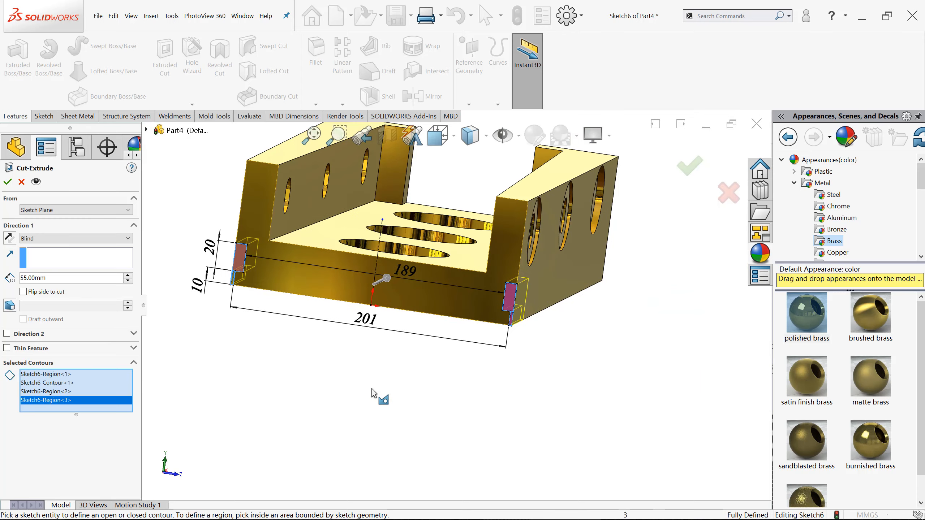
{"action": "key", "text": "f"}
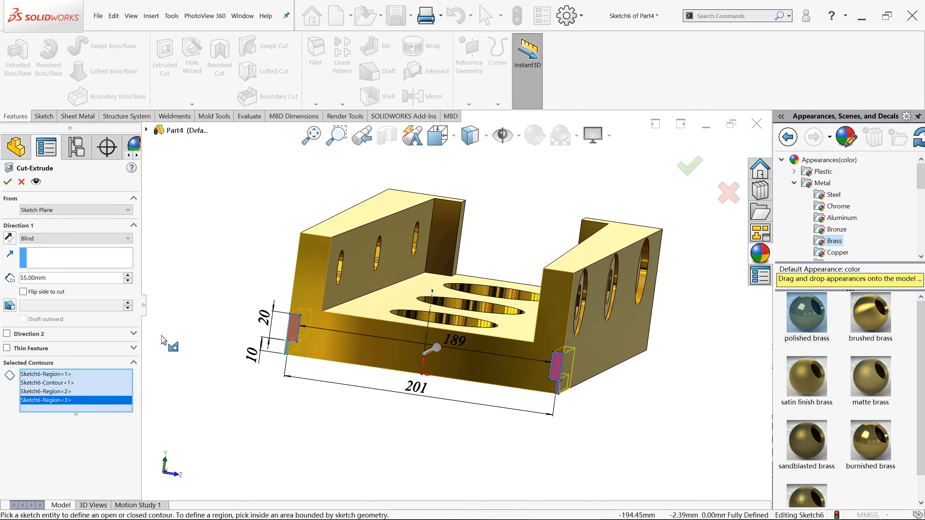
Cut the four selected rectangle regions along the block with the Through All end condition
{"action": "left_click", "coordinate": [64, 238]}
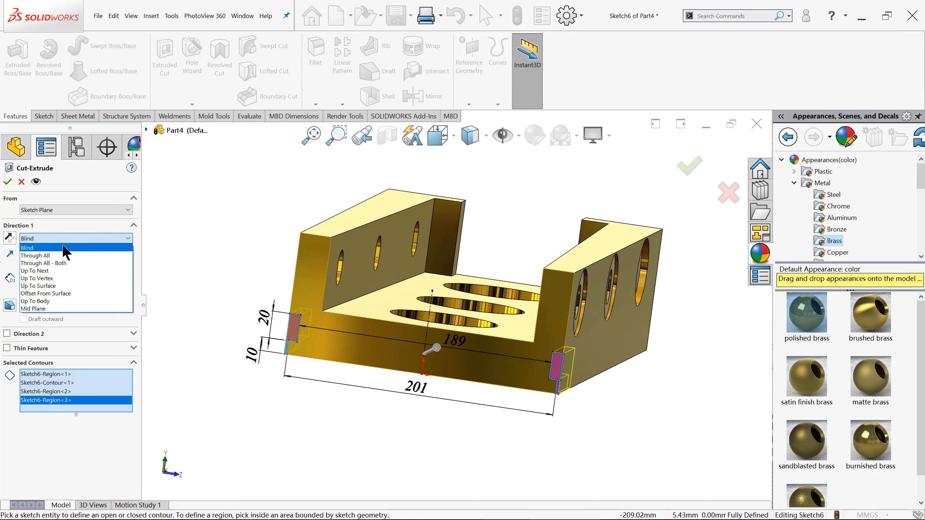
{"action": "left_click", "coordinate": [61, 255]}
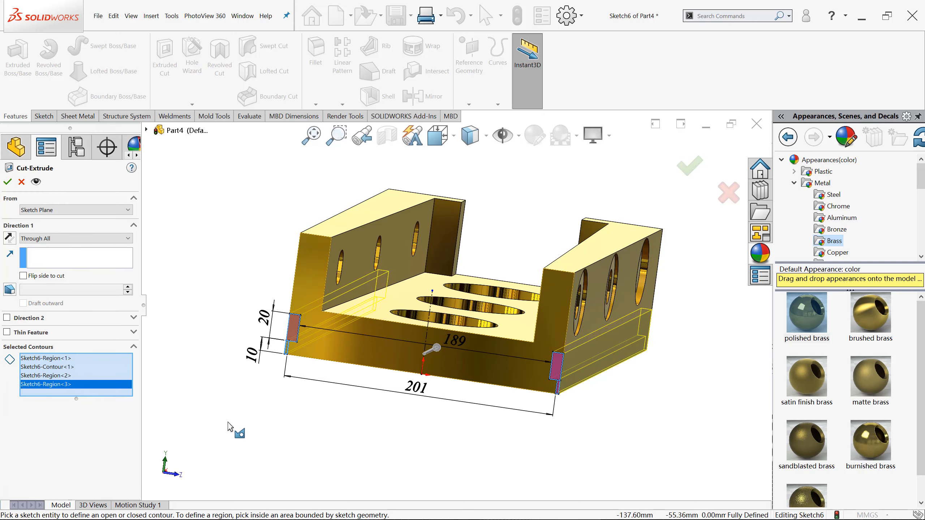
{"action": "key", "text": "ctrl+7"}
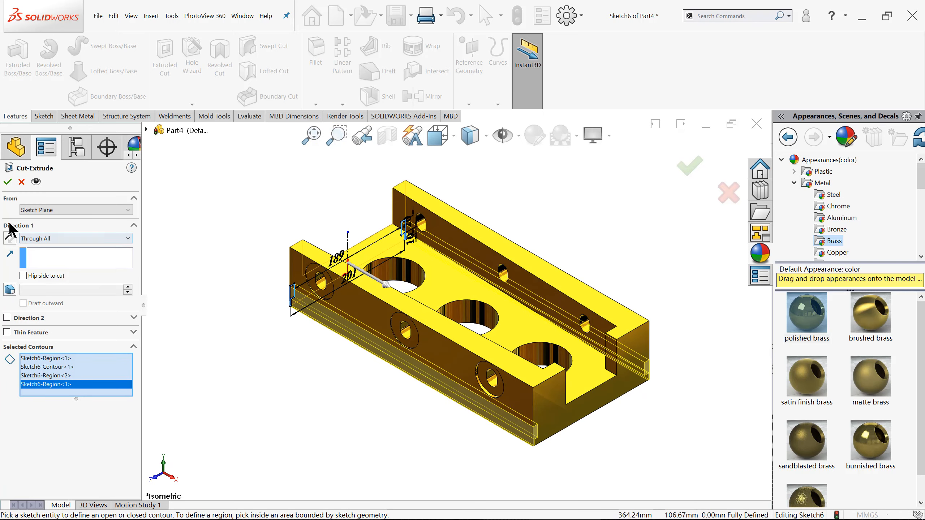
{"action": "left_click", "coordinate": [7, 182]}
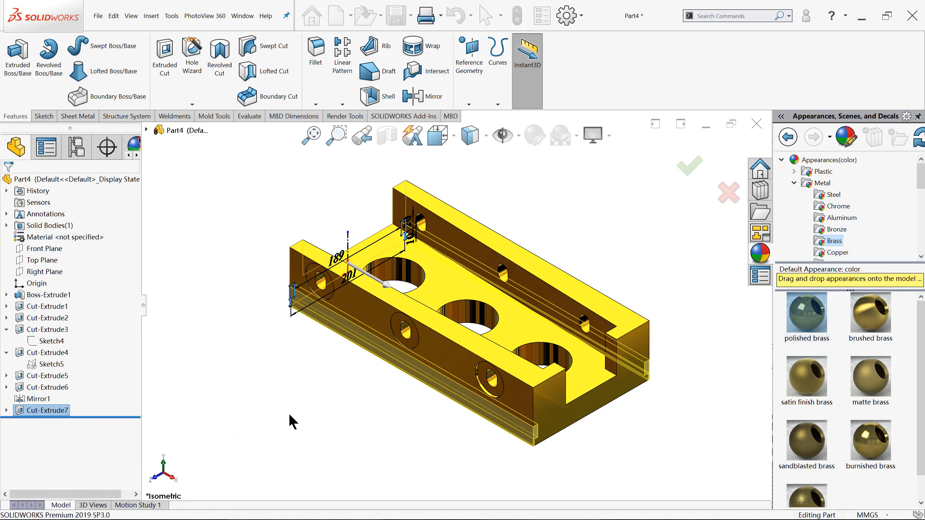
{"action": "middle_click_drag", "start_coordinate": [305, 403], "coordinate": [310, 385]}
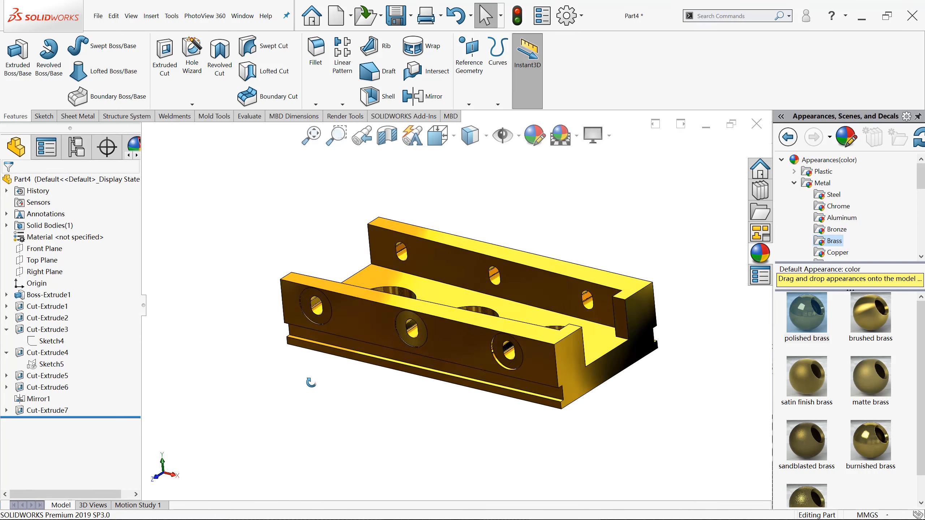
{"action": "key", "text": "ctrl+7"}
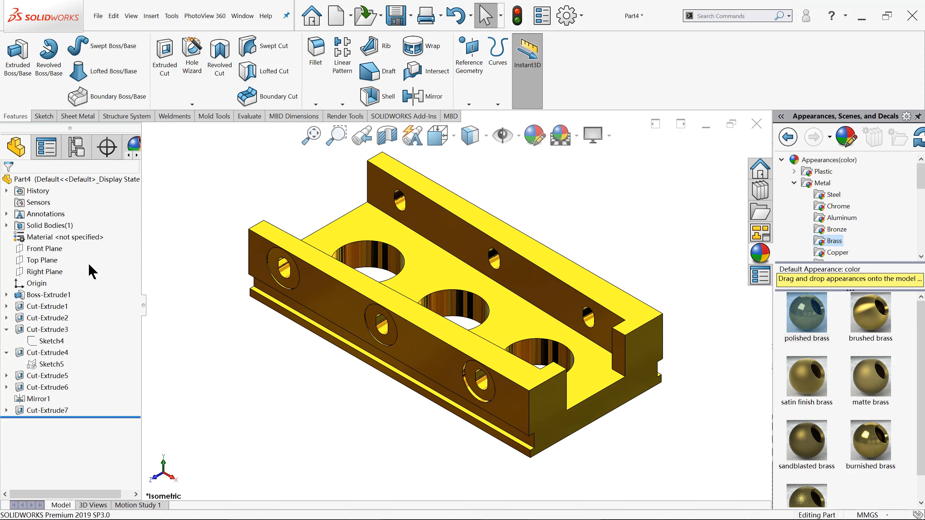
Sketch a corner rectangle about 19 × 19 mm on the Front Plane, starting at the block's lower left corner
{"action": "left_click", "coordinate": [37, 251]}
{"action": "left_click", "coordinate": [72, 239]}
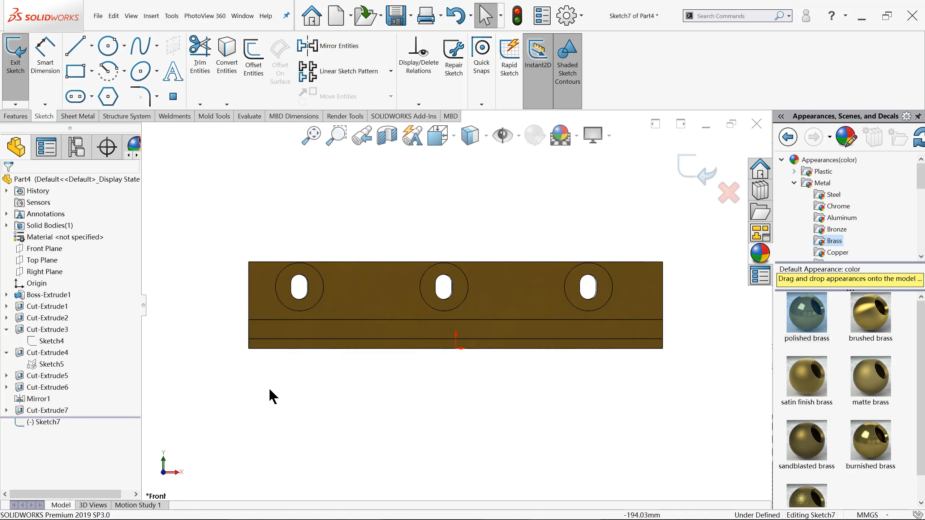
{"action": "left_click", "coordinate": [75, 71]}
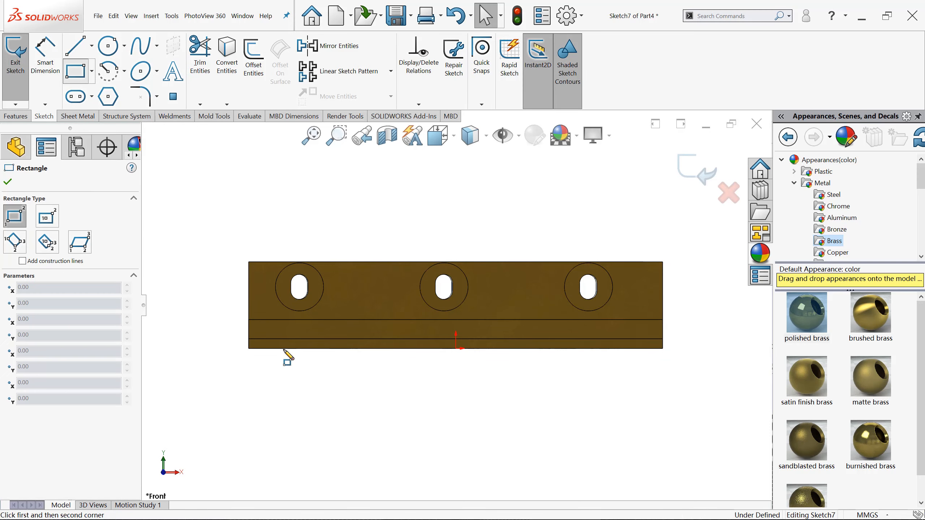
{"action": "scroll", "coordinate": [251, 359], "scroll_direction": "down", "scroll_amount": 3}
{"action": "left_click_drag", "start_coordinate": [276, 327], "coordinate": [282, 308]}
{"action": "scroll", "coordinate": [618, 330], "scroll_direction": "up", "scroll_amount": 4}
{"action": "scroll", "coordinate": [684, 330], "scroll_direction": "down", "scroll_amount": 4}
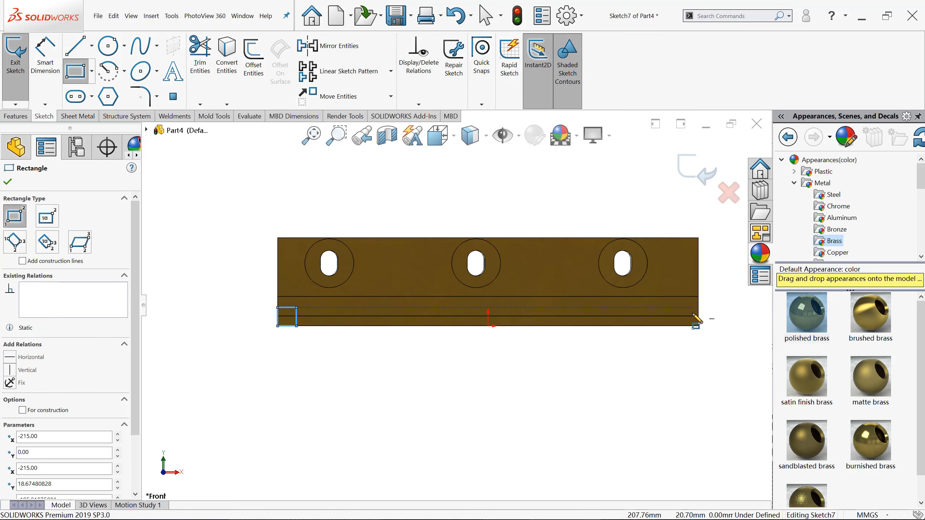
{"action": "left_click_drag", "start_coordinate": [660, 332], "coordinate": [652, 348]}
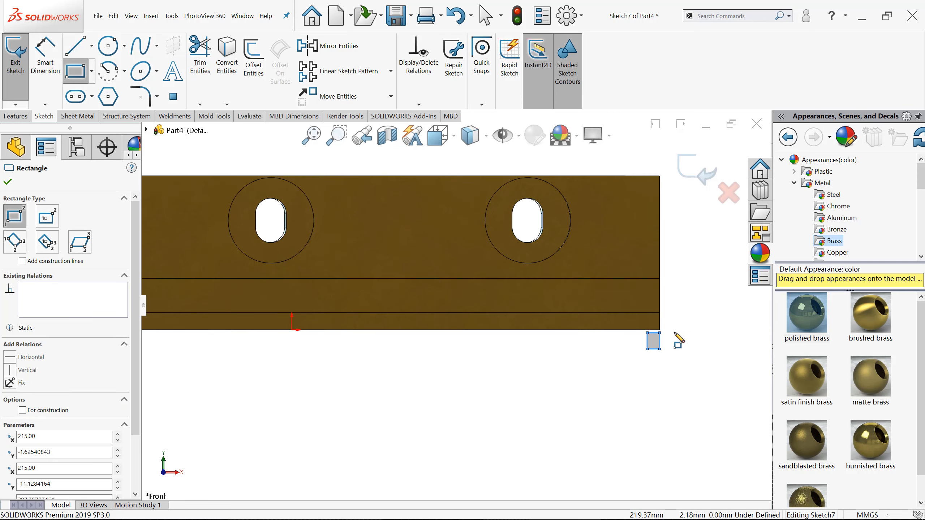
{"action": "key", "text": "Escape"}
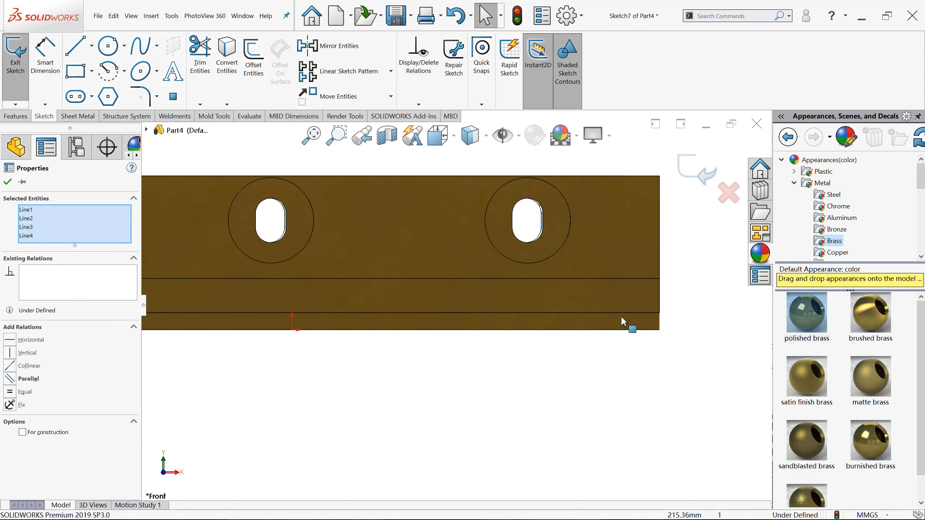
Sketch a corner rectangle about 20 × 19 mm inward from the block's lower right corner
{"action": "key", "text": "Return"}
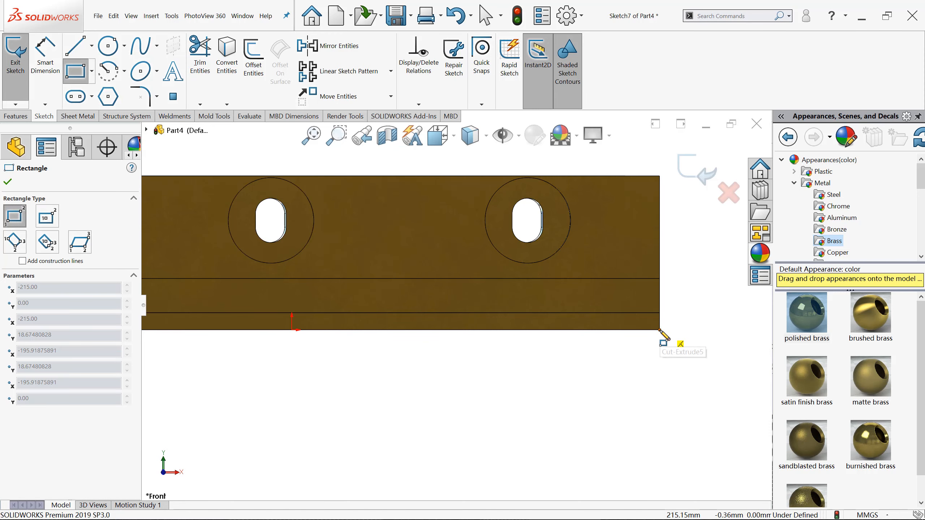
{"action": "left_click", "coordinate": [659, 330]}
{"action": "left_click", "coordinate": [626, 298]}
{"action": "key", "text": "f"}
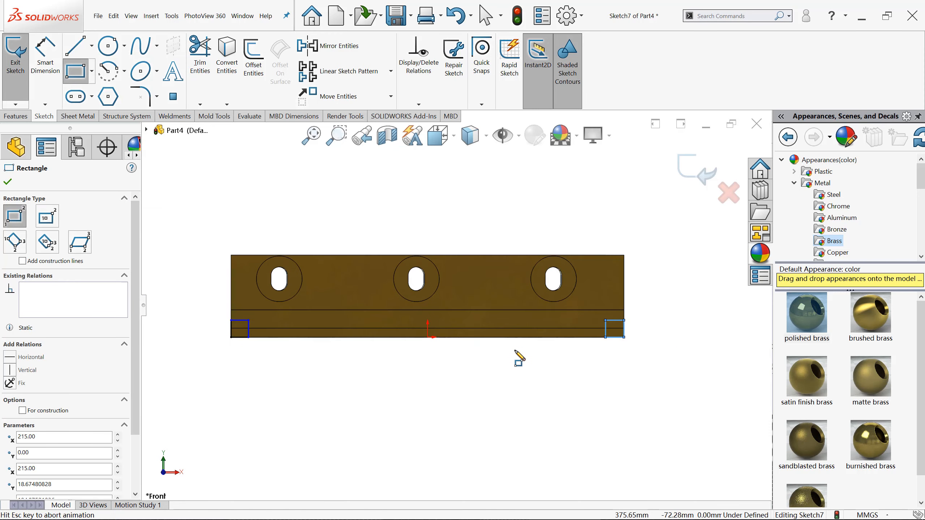
Dimension the left corner rectangle's width to 20 mm
{"action": "key", "text": "s"}
{"action": "left_click", "coordinate": [377, 388]}
{"action": "scroll", "coordinate": [273, 360], "scroll_direction": "down", "scroll_amount": 2}
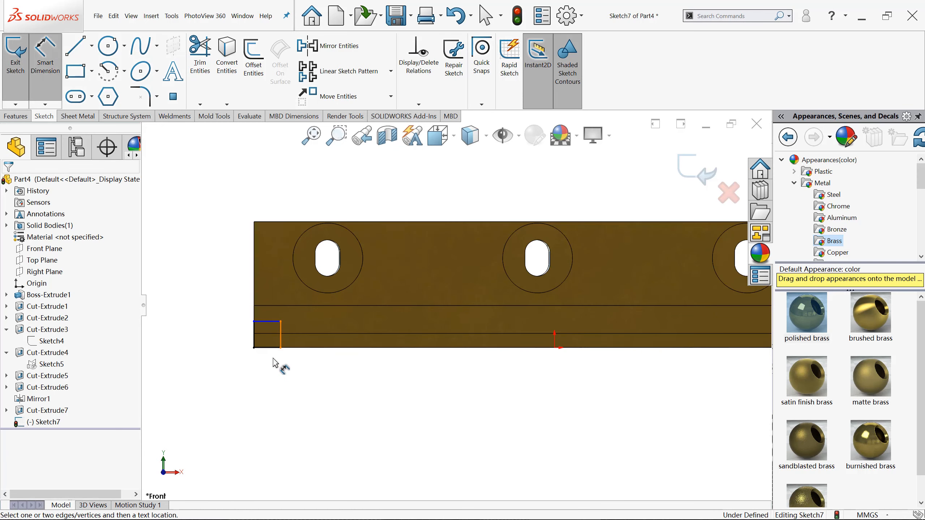
{"action": "left_click", "coordinate": [265, 349]}
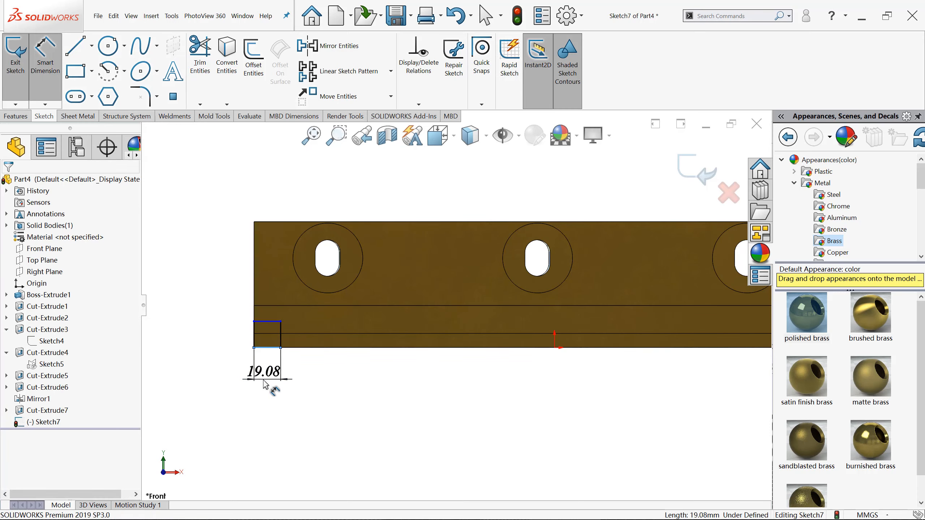
{"action": "left_click", "coordinate": [268, 385]}
{"action": "type", "text": "20"}
{"action": "key", "text": "Return"}
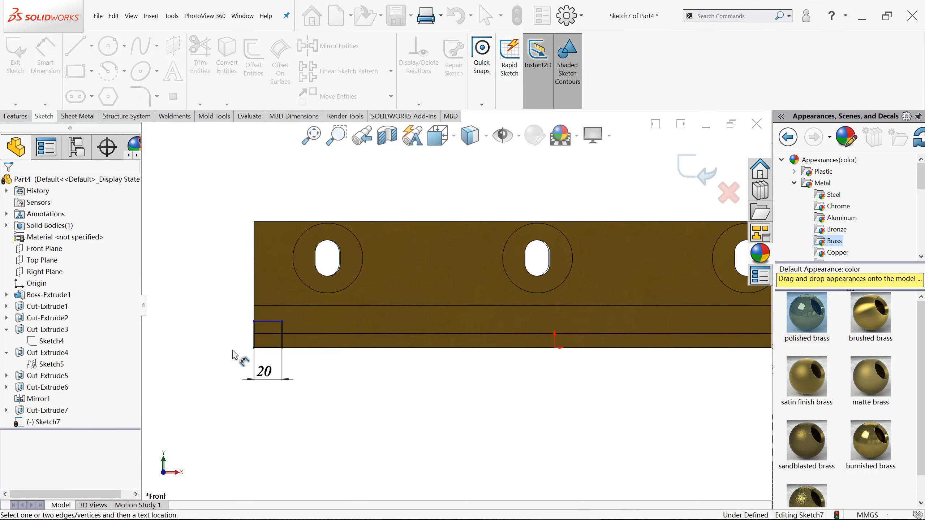
Dimension the left corner rectangle's height to 15 mm
{"action": "left_click", "coordinate": [244, 337]}
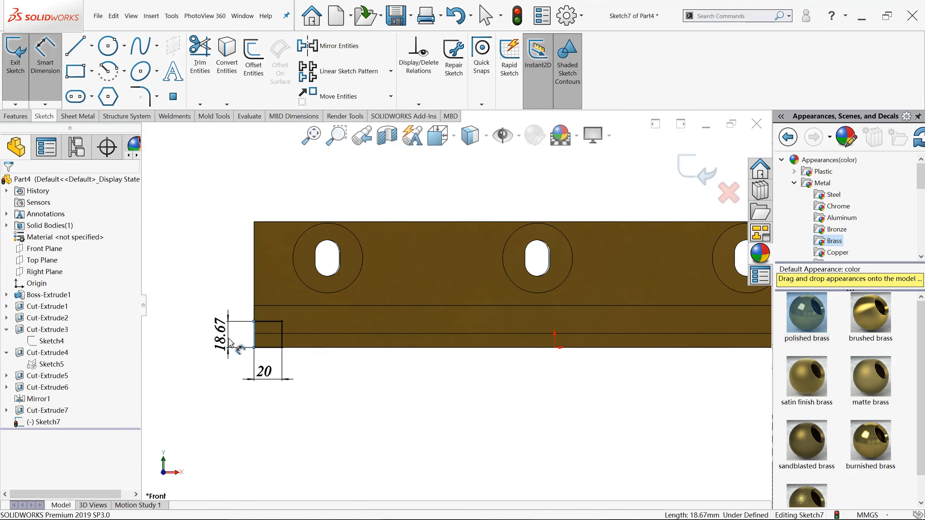
{"action": "left_click", "coordinate": [226, 345]}
{"action": "type", "text": "15"}
{"action": "key", "text": "Return"}
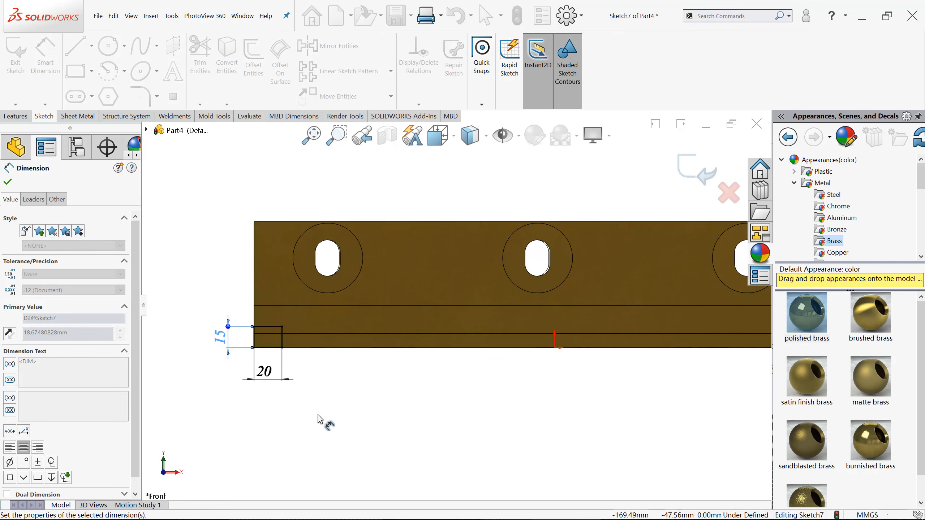
Dimension the right corner rectangle's width to 10 mm
{"action": "key", "text": "f"}
{"action": "scroll", "coordinate": [669, 298], "scroll_direction": "down", "scroll_amount": 3}
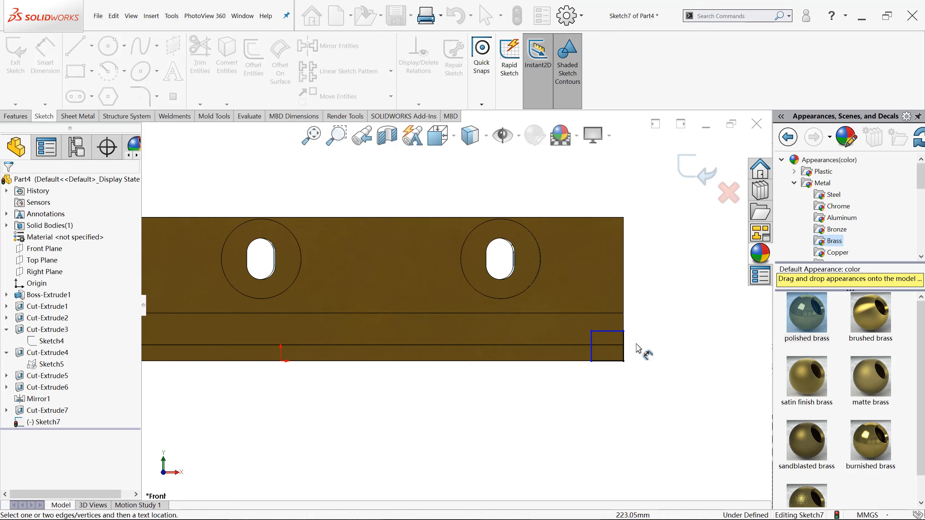
{"action": "left_click", "coordinate": [607, 366]}
{"action": "left_click", "coordinate": [603, 404]}
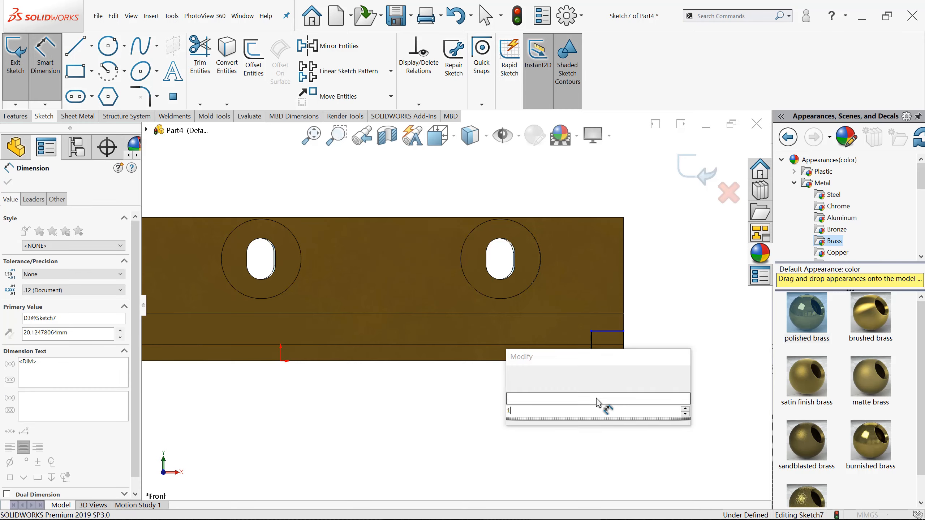
{"action": "type", "text": "10"}
{"action": "key", "text": "Return"}
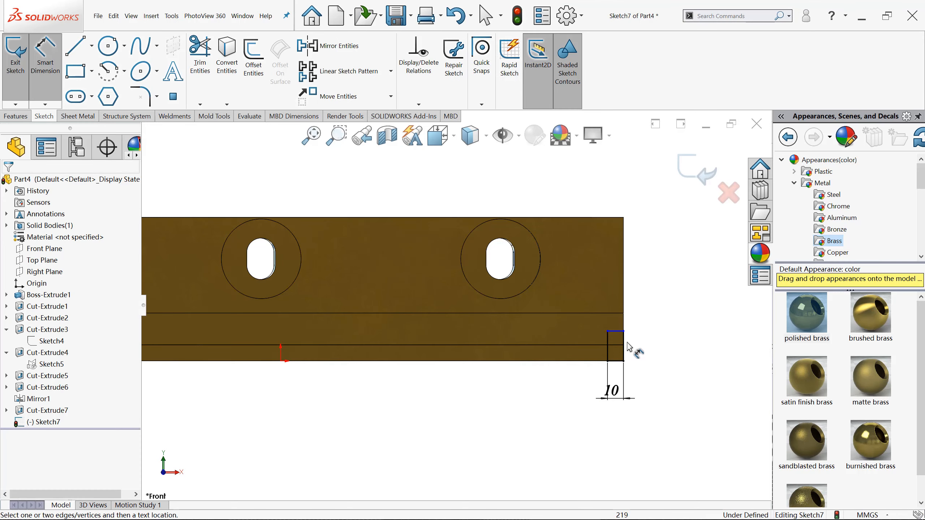
Dimension the right corner rectangle's height to 10 mm
{"action": "left_click", "coordinate": [623, 344]}
{"action": "left_click", "coordinate": [661, 347]}
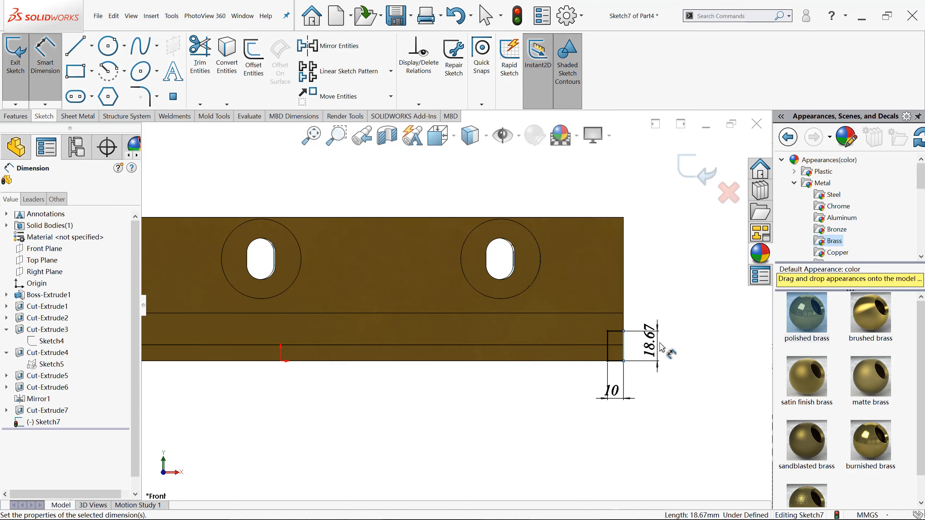
{"action": "type", "text": "10"}
{"action": "key", "text": "Return"}
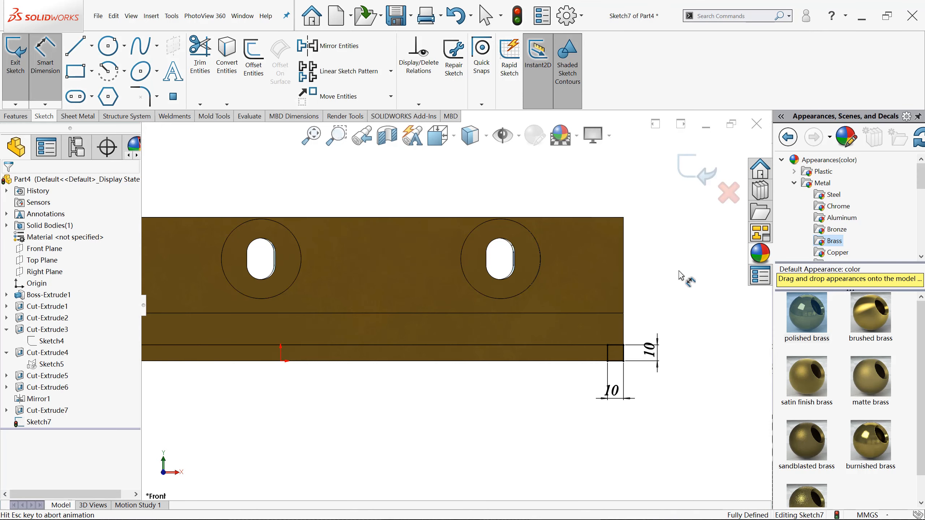
Cut the two lower corner rectangles through the whole block with an Extruded Cut set to Through All - Both
{"action": "key", "text": "f"}
{"action": "left_click", "coordinate": [17, 116]}
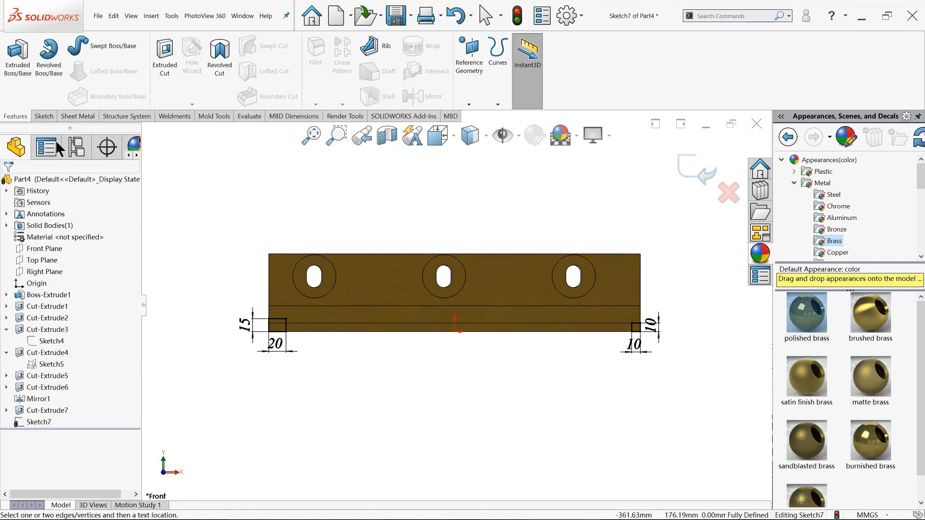
{"action": "left_click", "coordinate": [170, 88]}
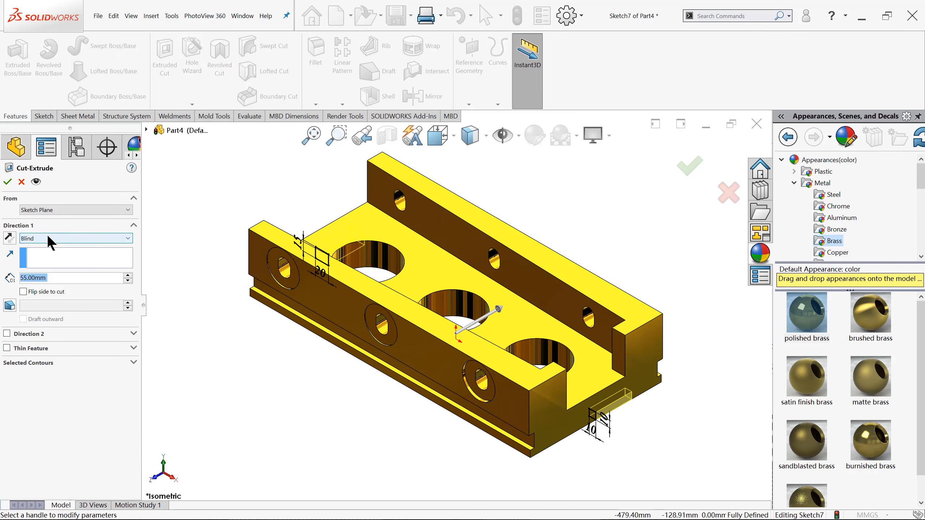
{"action": "left_click", "coordinate": [47, 237]}
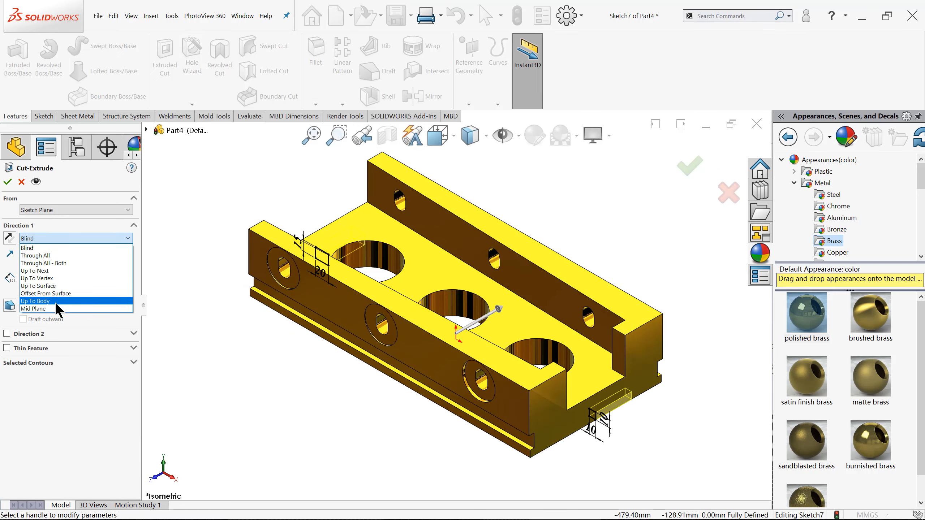
{"action": "left_click", "coordinate": [55, 308]}
{"action": "left_click", "coordinate": [63, 236]}
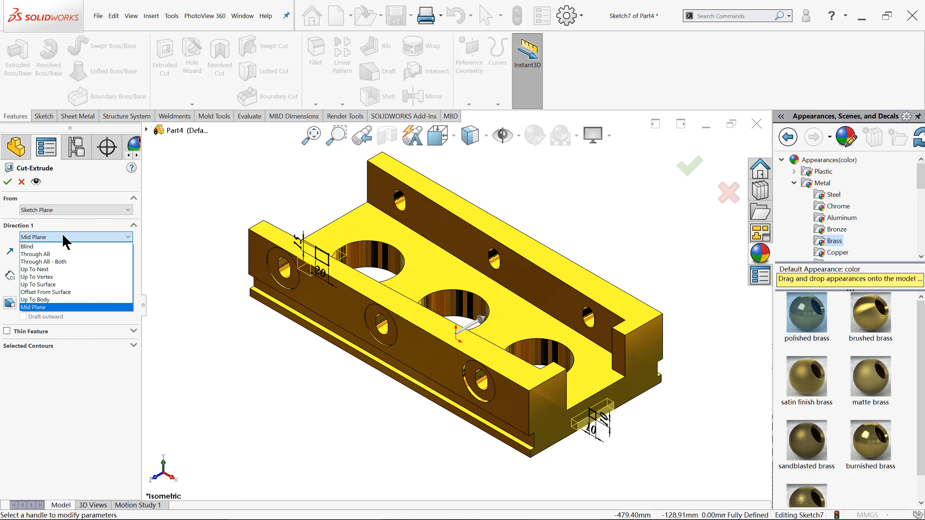
{"action": "left_click", "coordinate": [62, 260]}
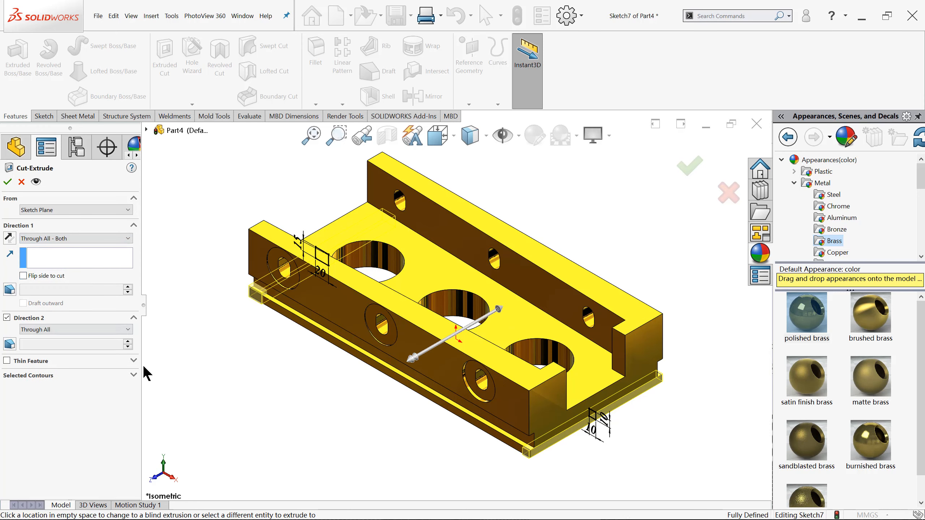
{"action": "left_click", "coordinate": [7, 182]}
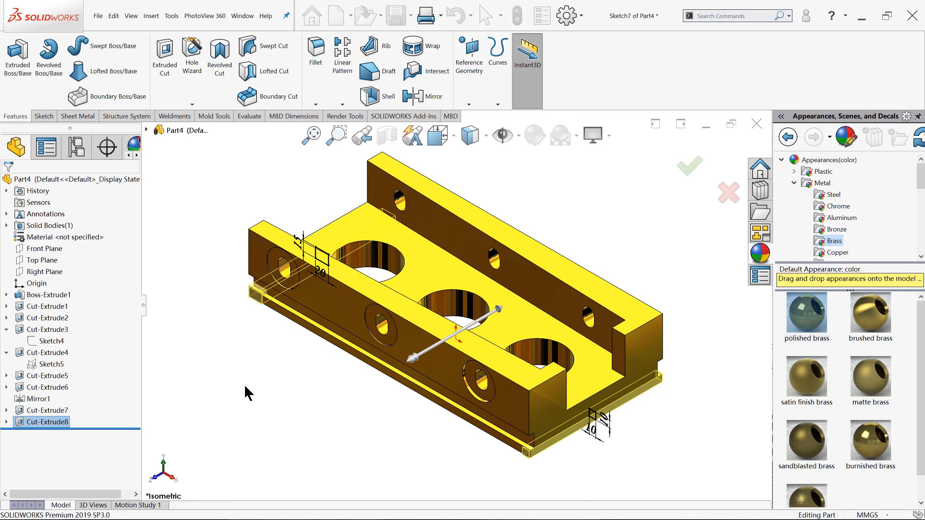
Sketch a construction center rectangle about 275 by 170 mm on the side wall's top face, around the middle and right floor holes
{"action": "middle_click_drag", "start_coordinate": [289, 408], "coordinate": [367, 268]}
{"action": "key", "text": "ctrl+7"}
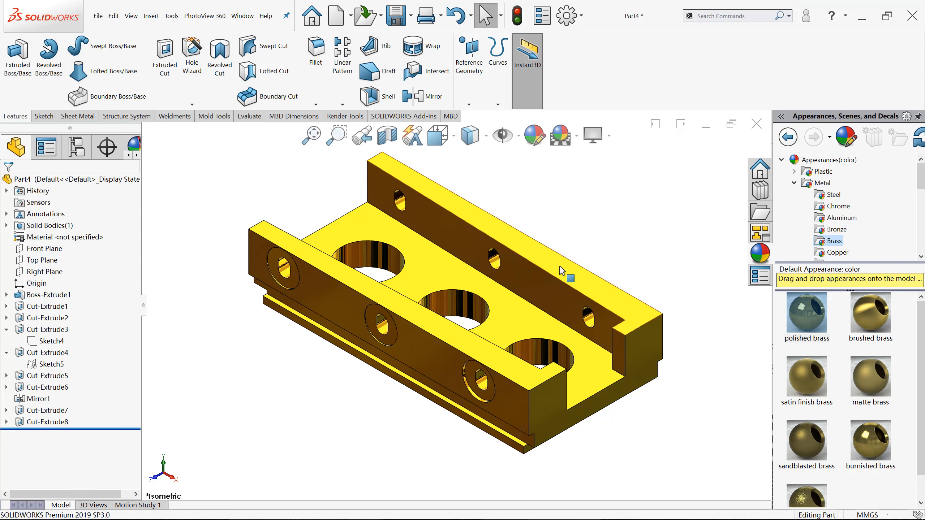
{"action": "left_click", "coordinate": [563, 280]}
{"action": "left_click", "coordinate": [597, 242]}
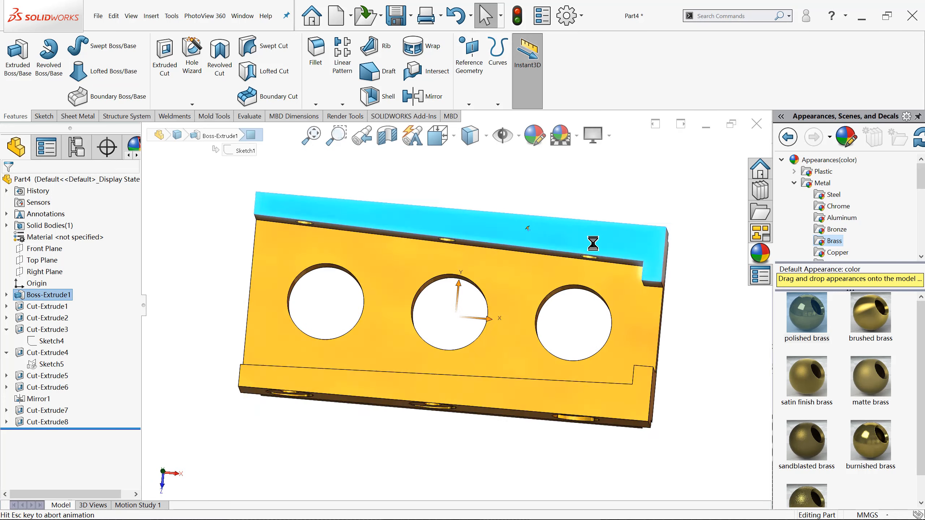
{"action": "left_click", "coordinate": [196, 255]}
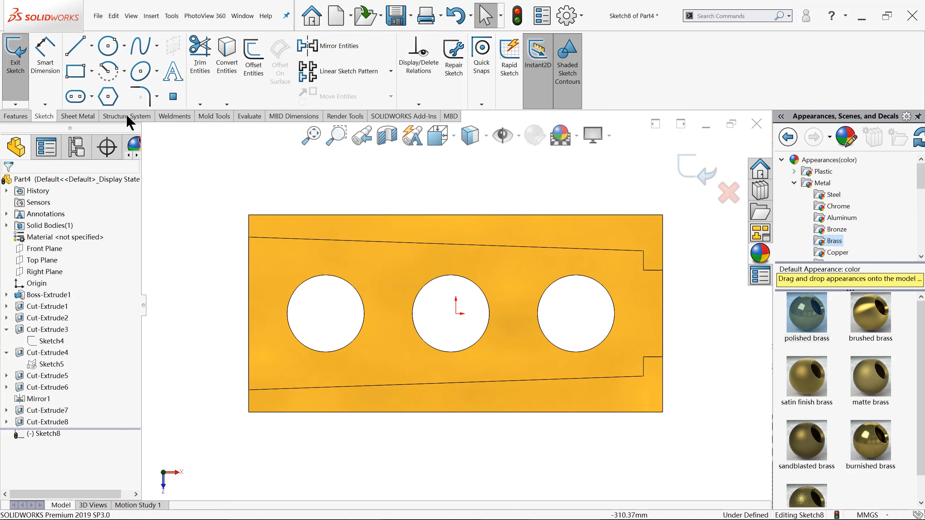
{"action": "left_click", "coordinate": [91, 75]}
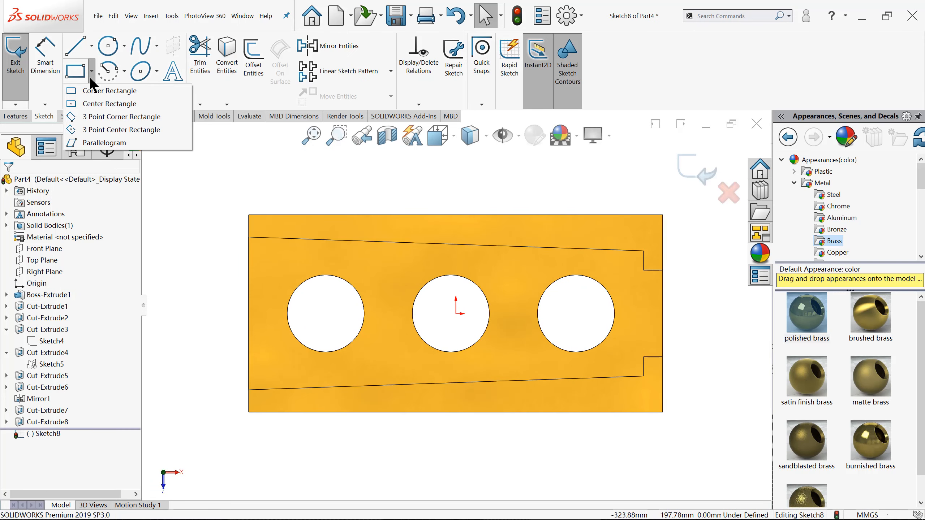
{"action": "left_click", "coordinate": [76, 101]}
{"action": "left_click", "coordinate": [514, 309]}
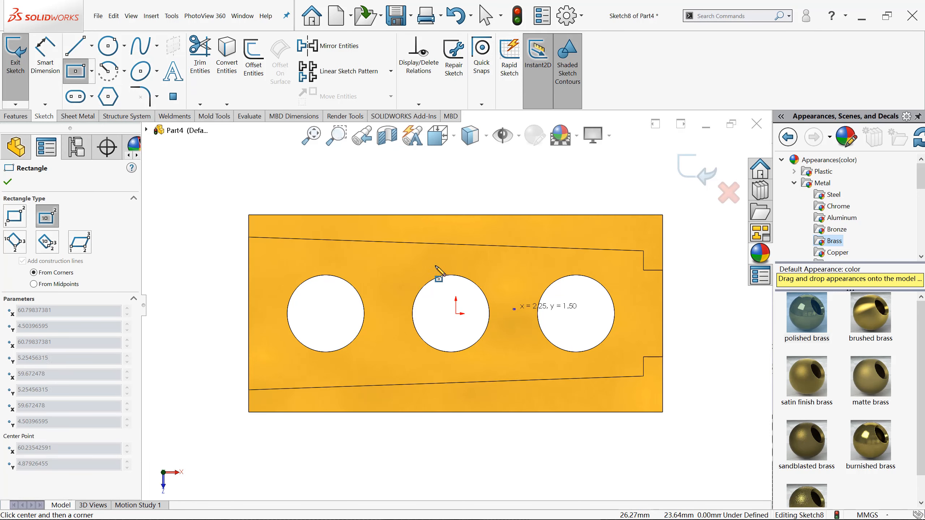
{"action": "left_click", "coordinate": [382, 228]}
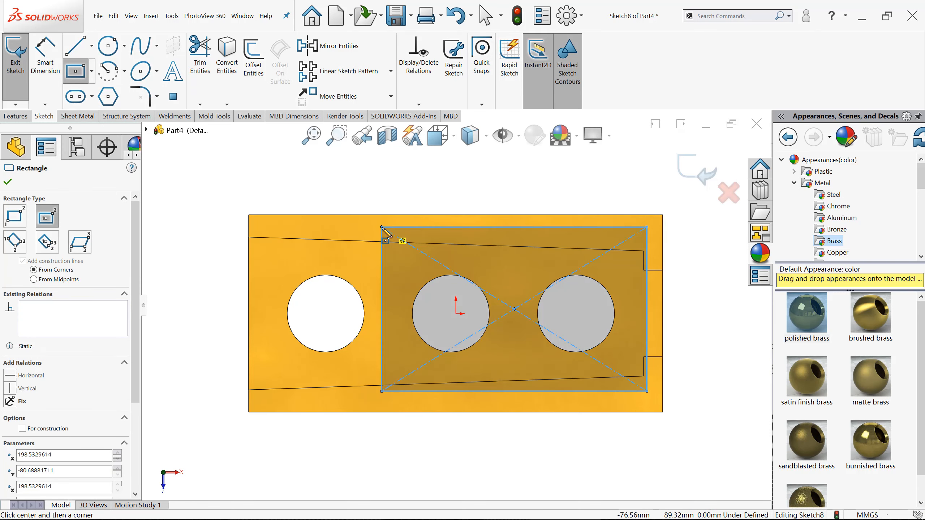
{"action": "left_click", "coordinate": [22, 428]}
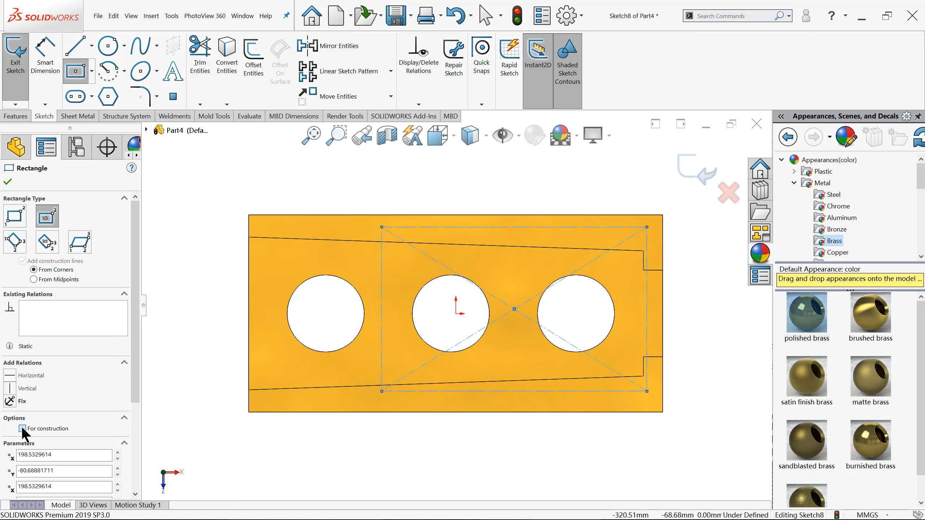
{"action": "left_click", "coordinate": [7, 182]}
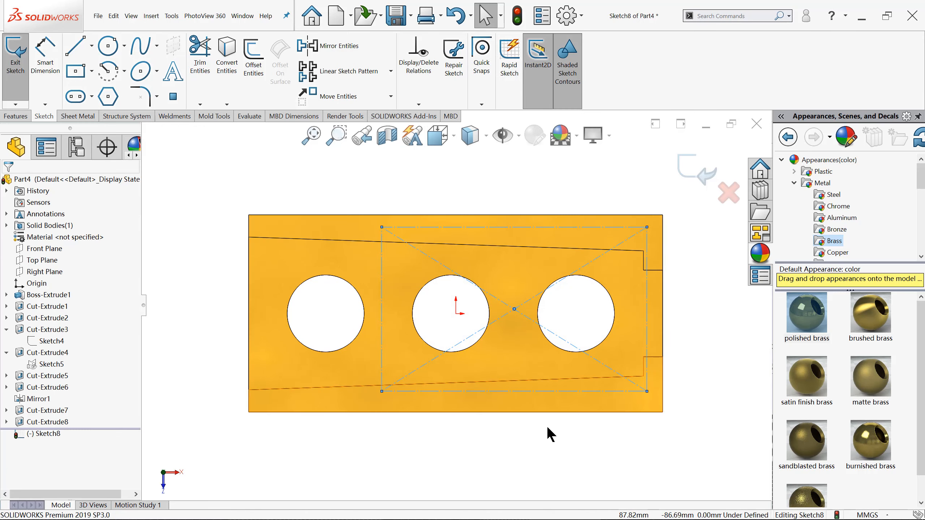
{"action": "left_click", "coordinate": [532, 440]}
Add a horizontal relation between the construction rectangle's center point and the origin
{"action": "left_click", "coordinate": [513, 310]}
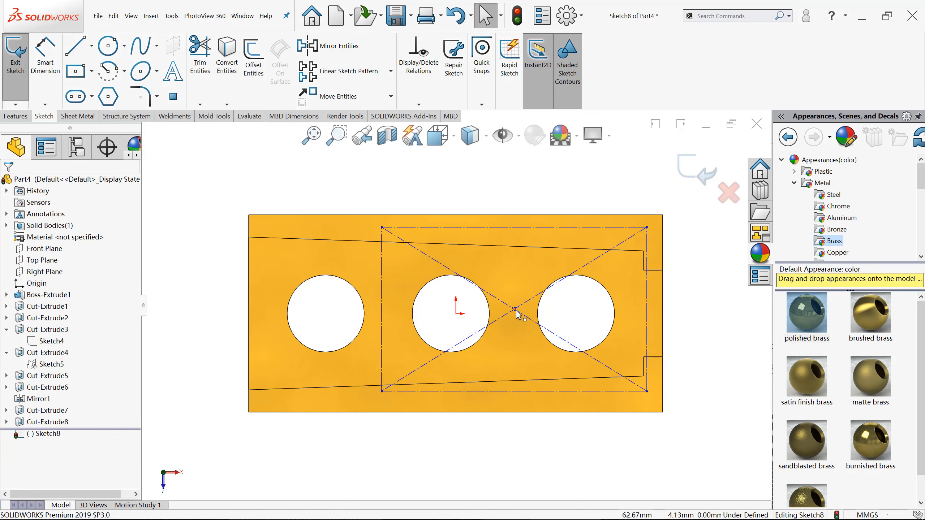
{"action": "left_click", "coordinate": [456, 315], "text": "ctrl"}
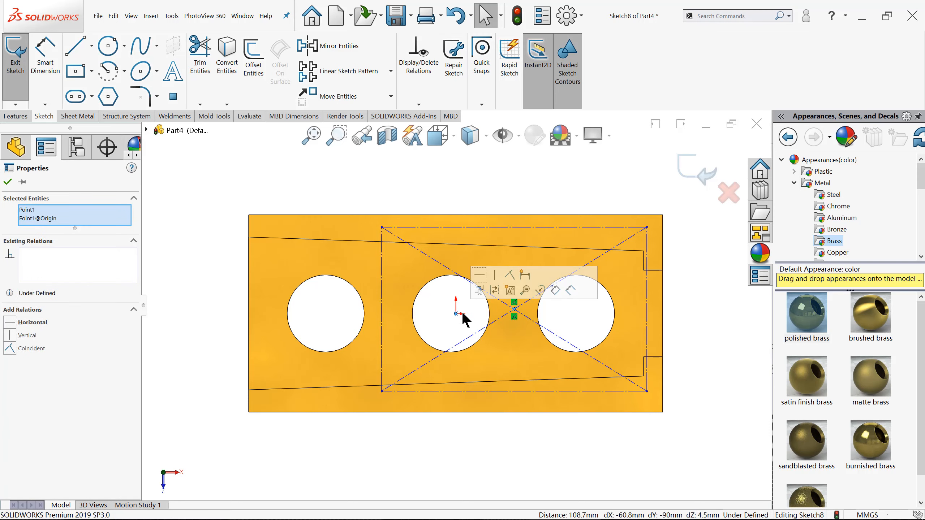
{"action": "left_click", "coordinate": [481, 278]}
{"action": "left_click", "coordinate": [215, 263]}
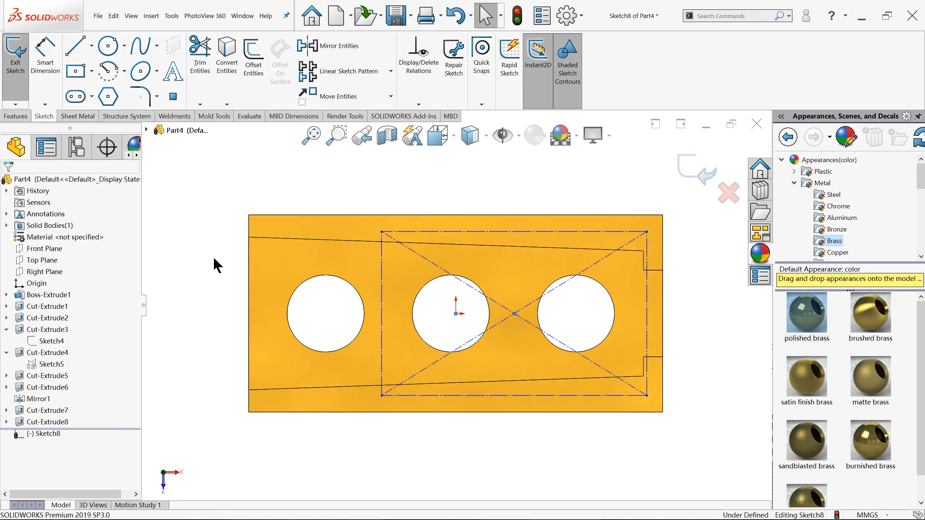
Dimension the construction rectangle to 171 mm high and 235 mm wide
{"action": "left_click", "coordinate": [43, 59]}
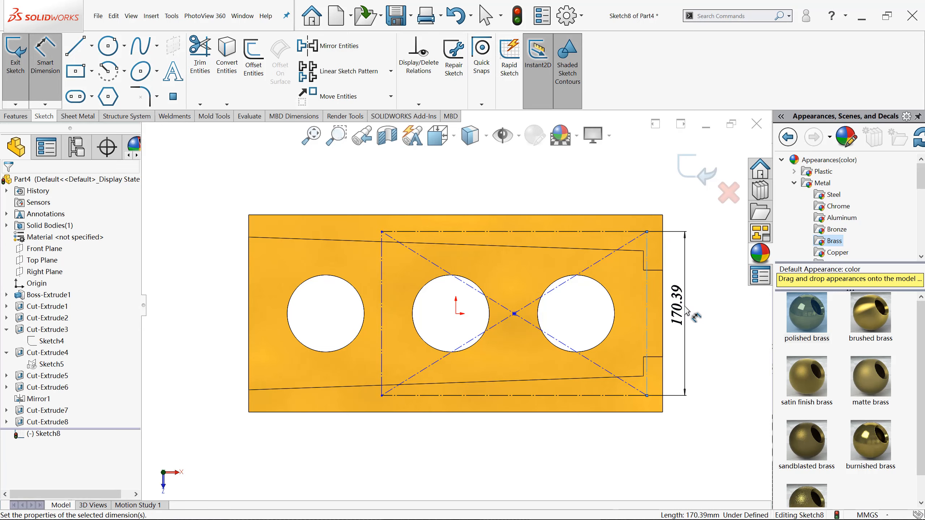
{"action": "left_click", "coordinate": [685, 310]}
{"action": "type", "text": "171"}
{"action": "key", "text": "Return"}
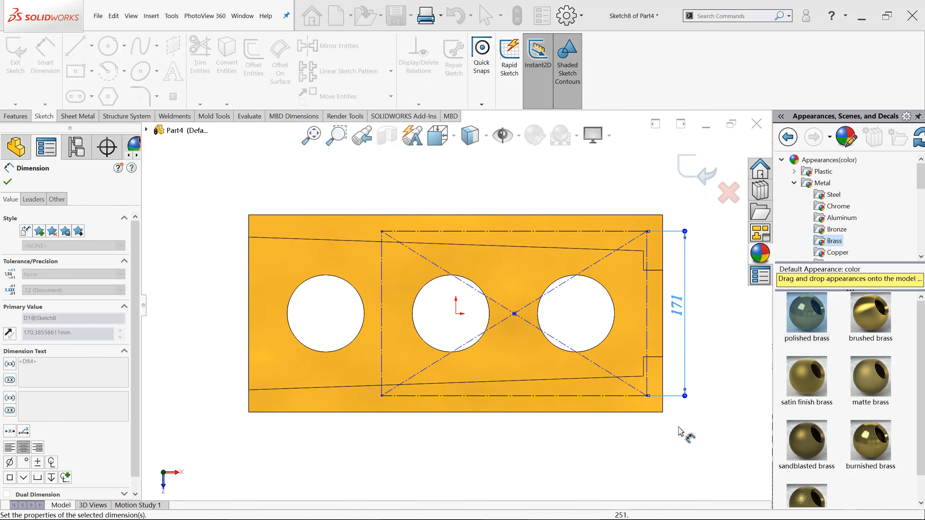
{"action": "left_click", "coordinate": [512, 400]}
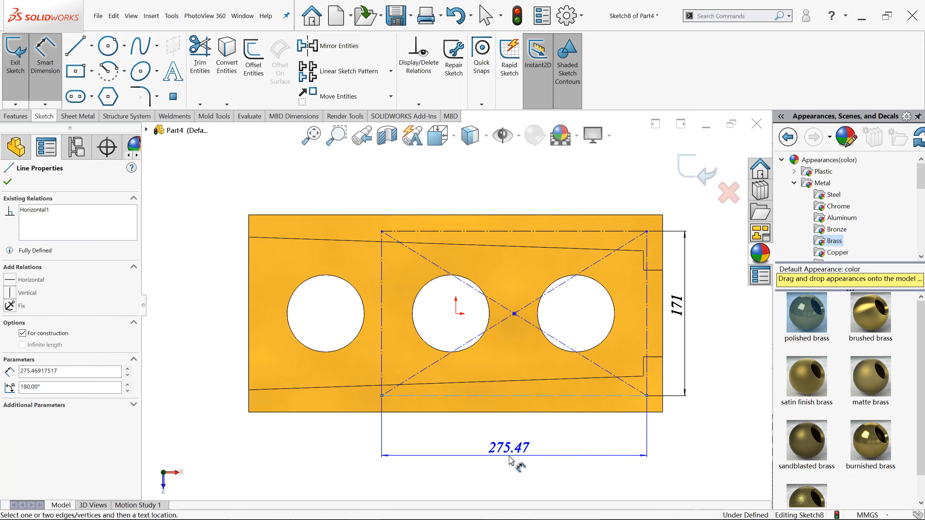
{"action": "left_click", "coordinate": [509, 460]}
{"action": "type", "text": "235"}
{"action": "key", "text": "Return"}
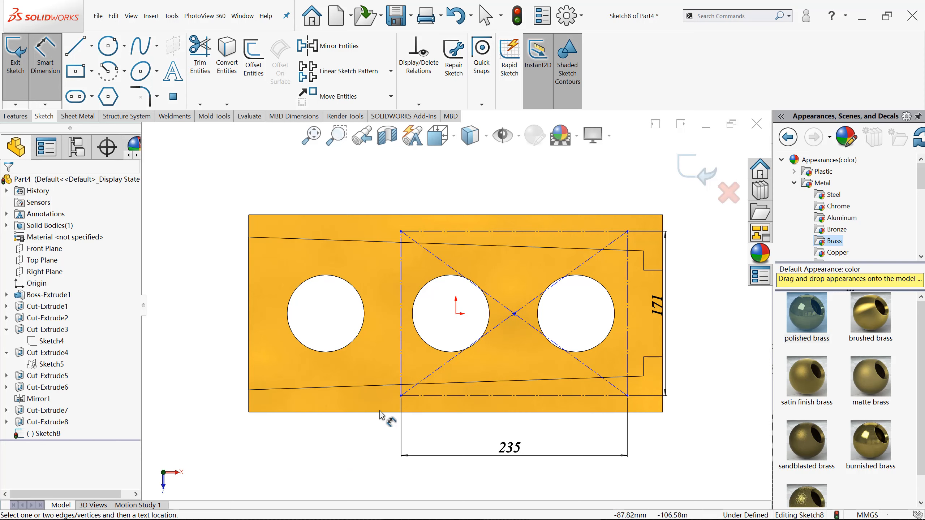
Dimension the construction rectangle's left side 160 mm from the block's left edge and exit the sketch
{"action": "left_click", "coordinate": [249, 404]}
{"action": "left_click", "coordinate": [299, 461]}
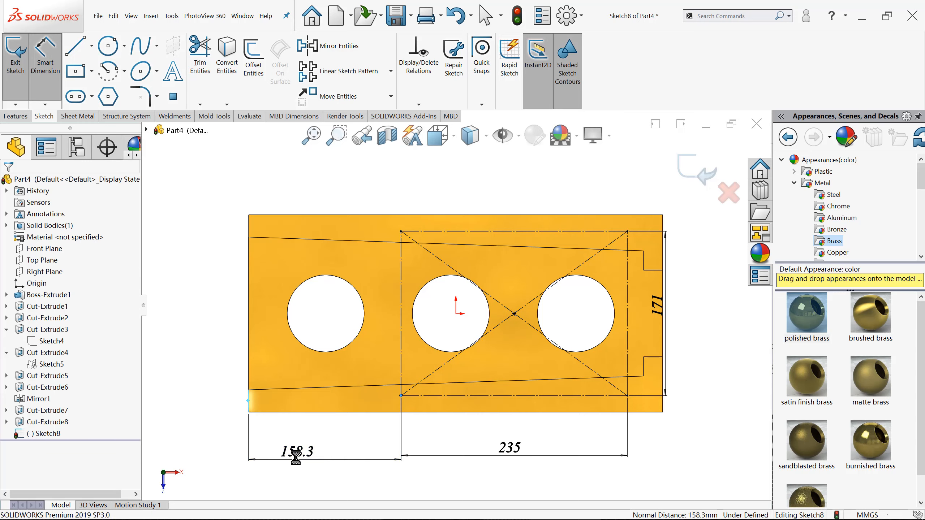
{"action": "type", "text": "160"}
{"action": "key", "text": "Return"}
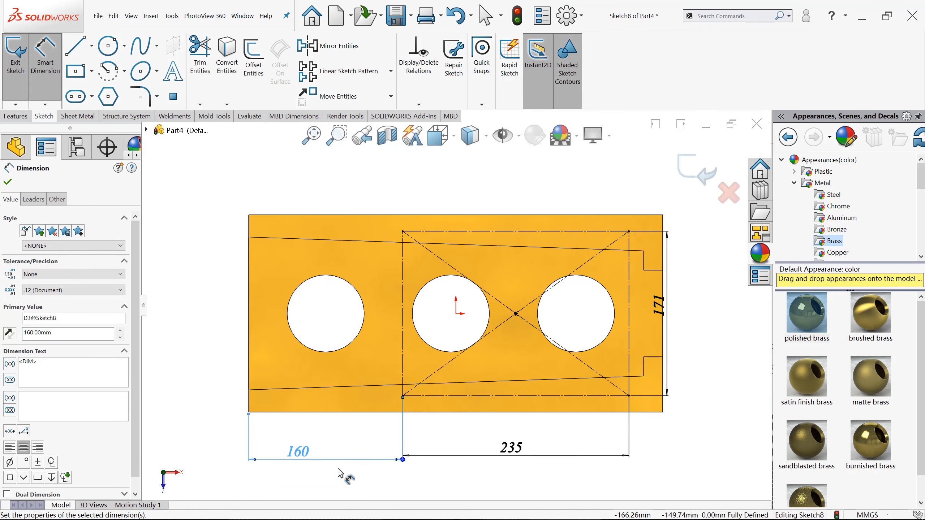
{"action": "left_click", "coordinate": [383, 488]}
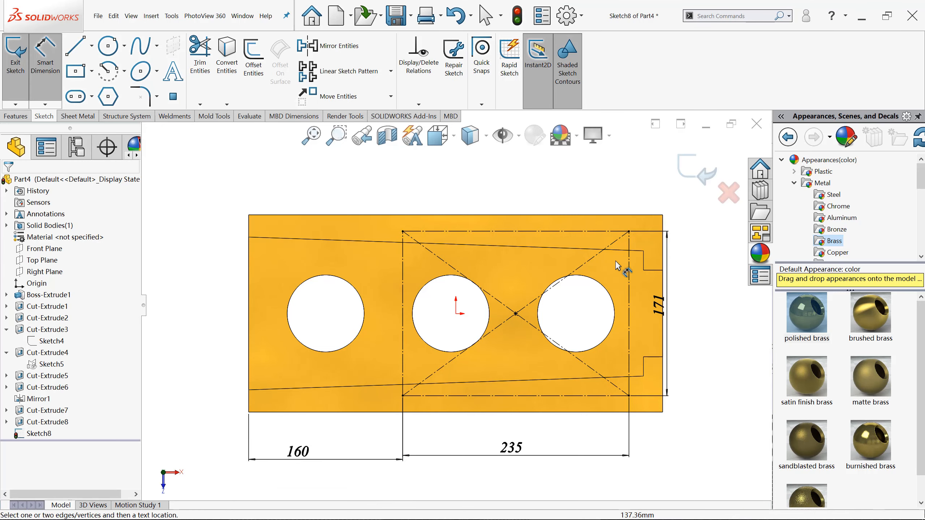
{"action": "left_click", "coordinate": [684, 171]}
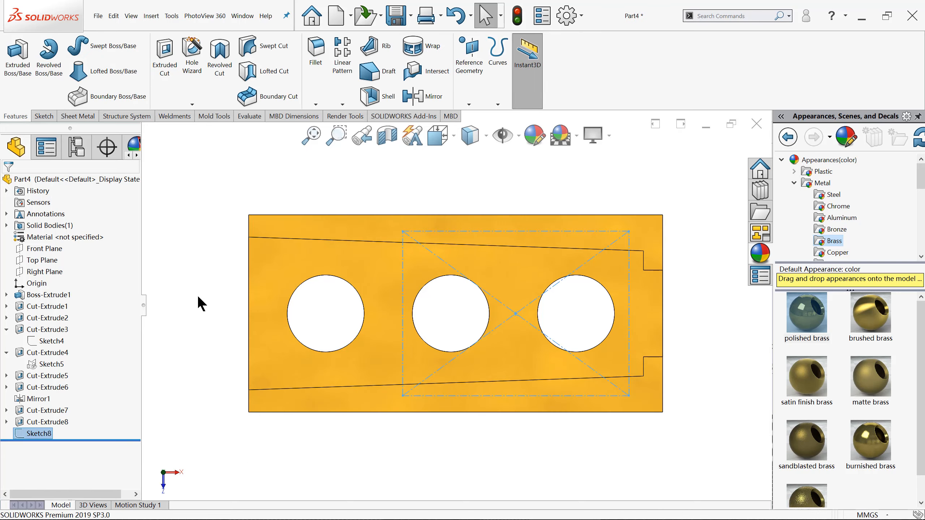
Start a Hole Wizard feature using the plain Hole type, the ISO standard and Drill sizes
{"action": "key", "text": "ctrl+7"}
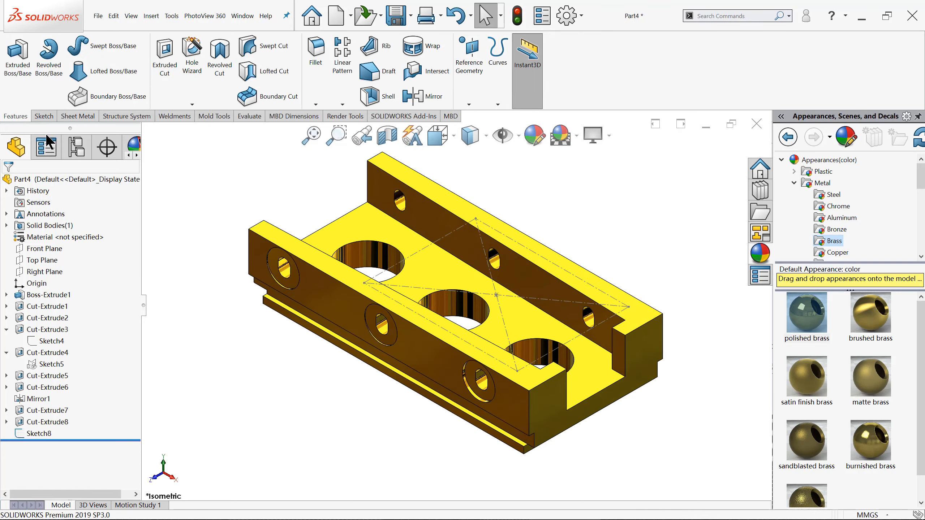
{"action": "left_click", "coordinate": [194, 49]}
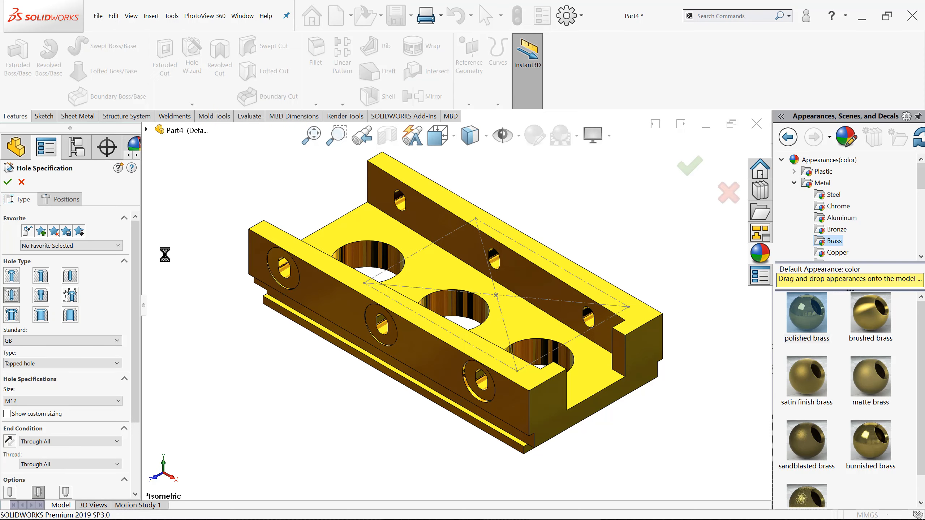
{"action": "left_click", "coordinate": [72, 275]}
{"action": "left_click", "coordinate": [73, 340]}
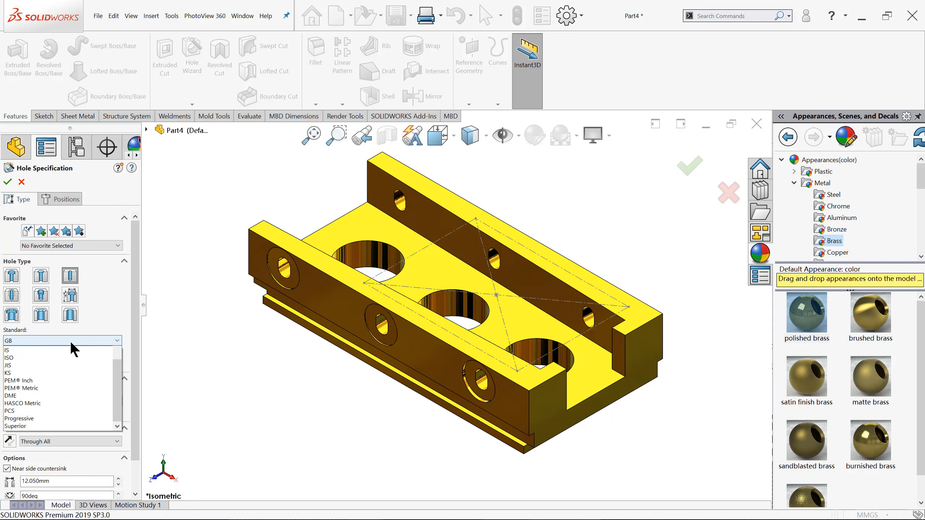
{"action": "left_click", "coordinate": [33, 373]}
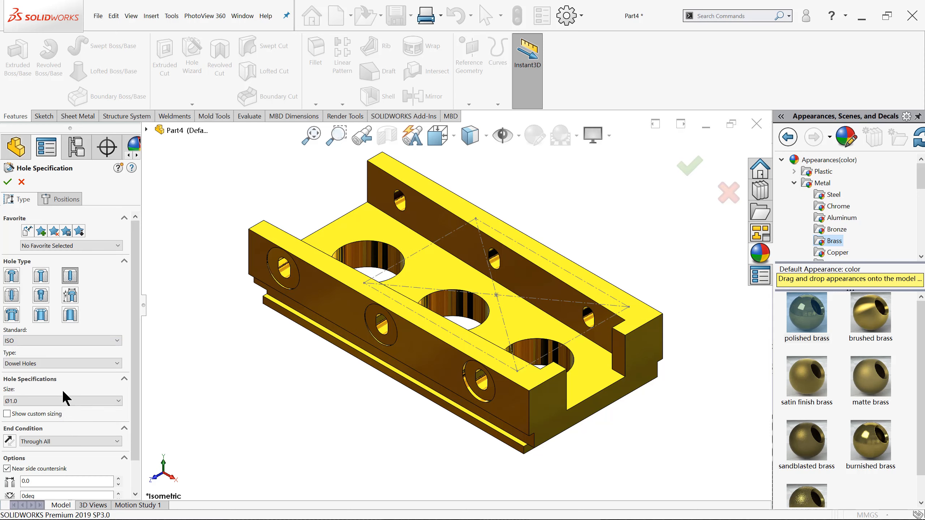
{"action": "left_click", "coordinate": [46, 366]}
{"action": "left_click", "coordinate": [37, 379]}
Set the drilled hole's size to Ø13.5
{"action": "left_click", "coordinate": [69, 398]}
{"action": "scroll", "coordinate": [88, 447], "scroll_direction": "down", "scroll_amount": 4}
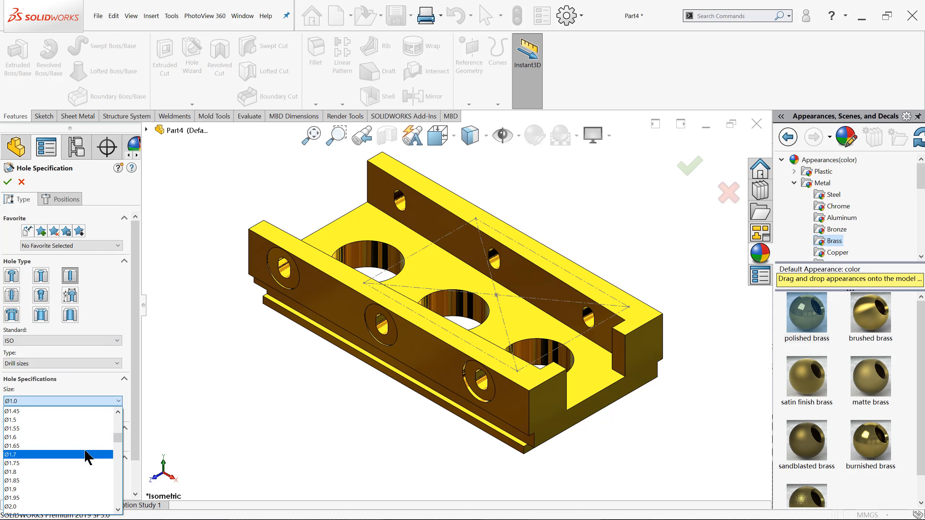
{"action": "scroll", "coordinate": [83, 449], "scroll_direction": "down", "scroll_amount": 10}
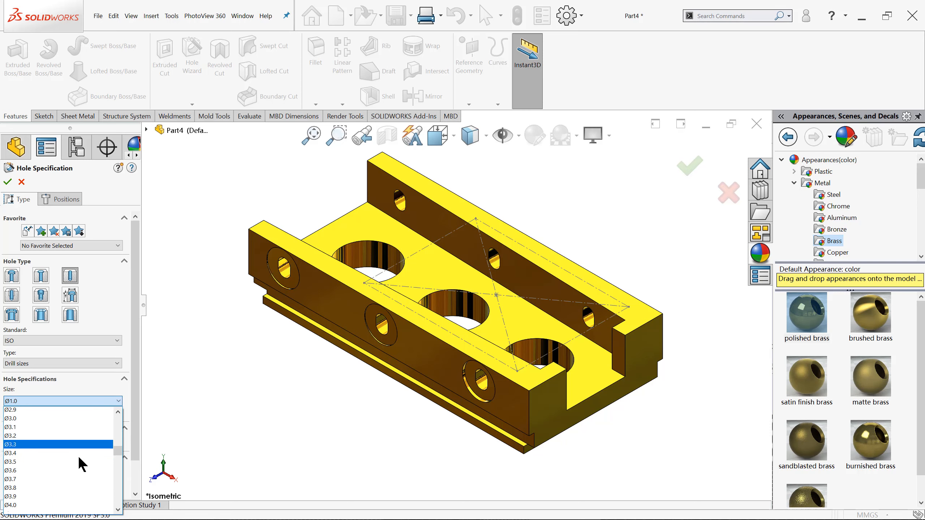
{"action": "scroll", "coordinate": [78, 459], "scroll_direction": "down", "scroll_amount": 8}
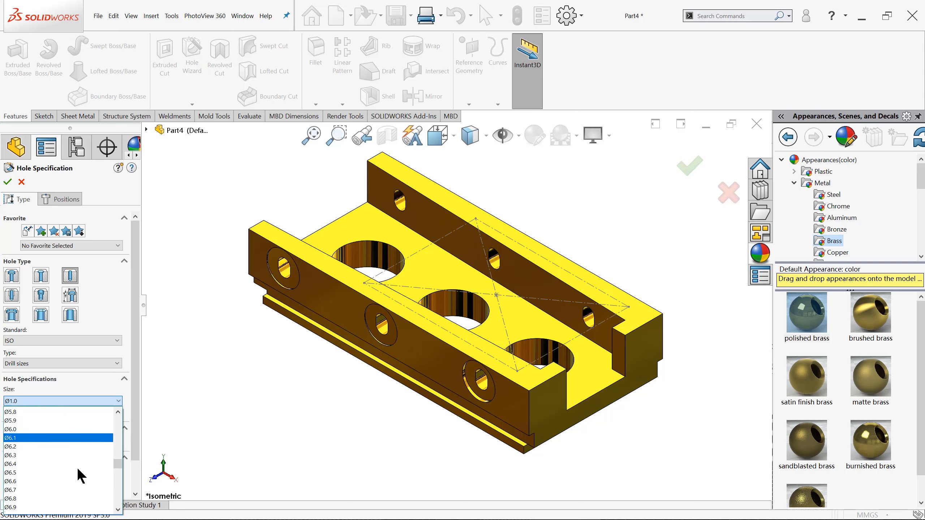
{"action": "scroll", "coordinate": [76, 467], "scroll_direction": "down", "scroll_amount": 7}
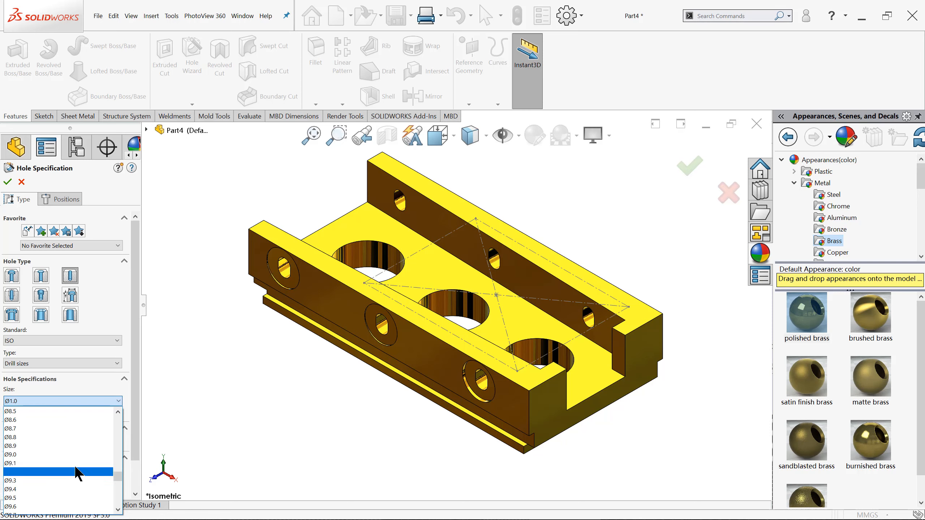
{"action": "scroll", "coordinate": [74, 464], "scroll_direction": "down", "scroll_amount": 6}
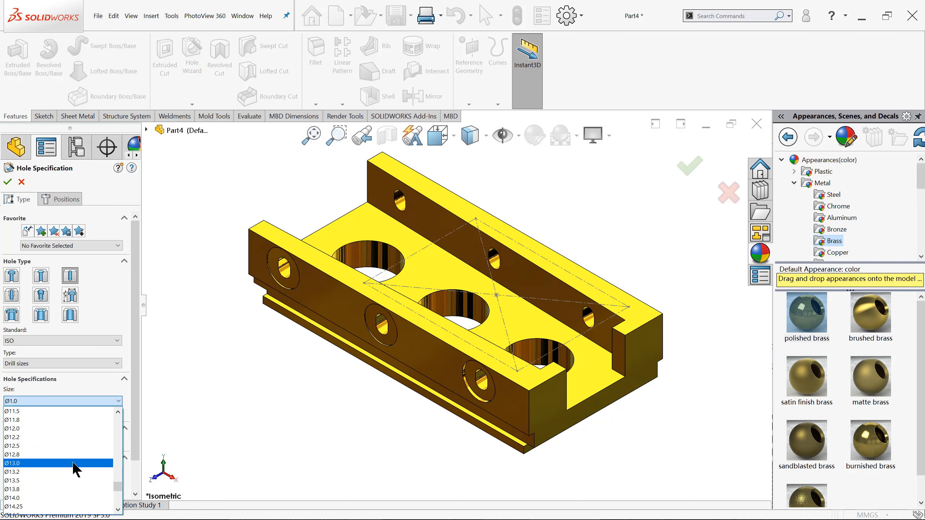
{"action": "left_click", "coordinate": [54, 481]}
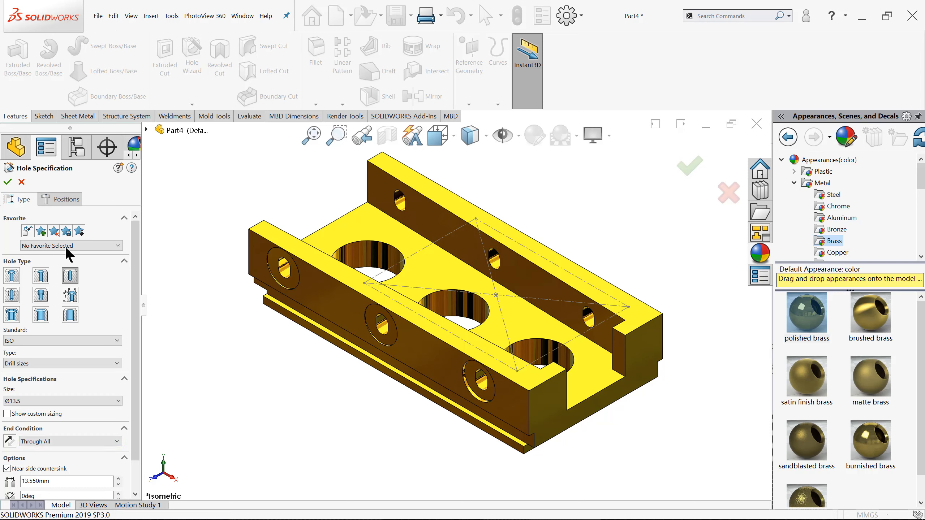
Place Ø13.5 hole positions on the block's top face at the construction rectangle's two upper corners
{"action": "left_click", "coordinate": [51, 197]}
{"action": "left_click", "coordinate": [449, 201]}
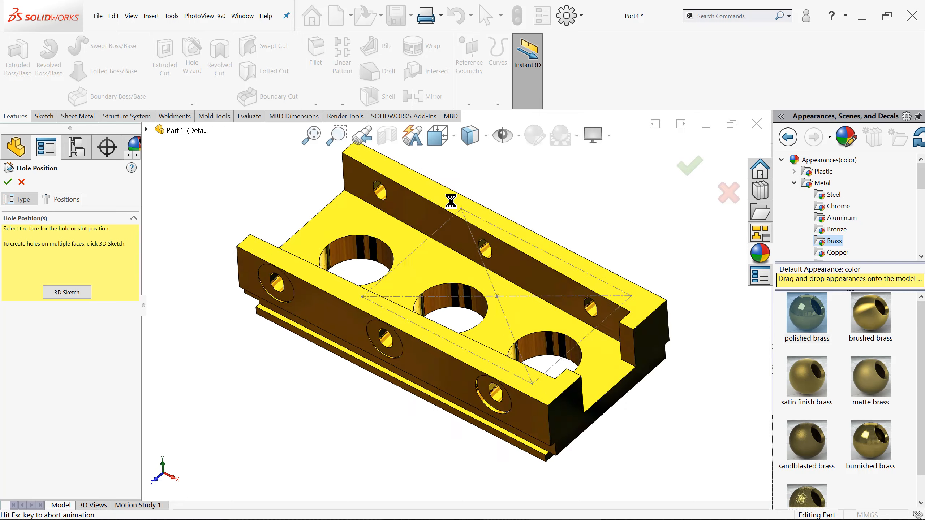
{"action": "scroll", "coordinate": [404, 223], "scroll_direction": "down", "scroll_amount": 5}
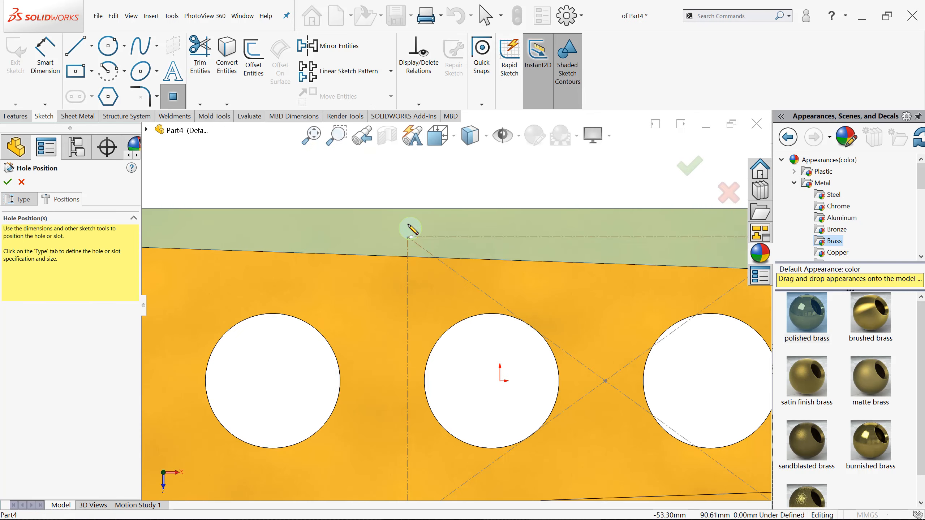
{"action": "left_click", "coordinate": [412, 252]}
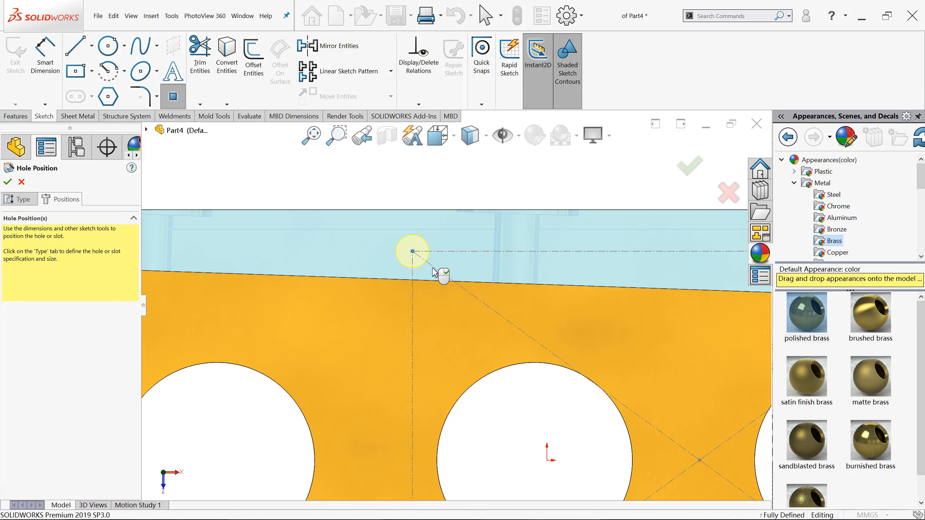
{"action": "scroll", "coordinate": [427, 270], "scroll_direction": "up", "scroll_amount": 5}
{"action": "scroll", "coordinate": [708, 283], "scroll_direction": "down", "scroll_amount": 2}
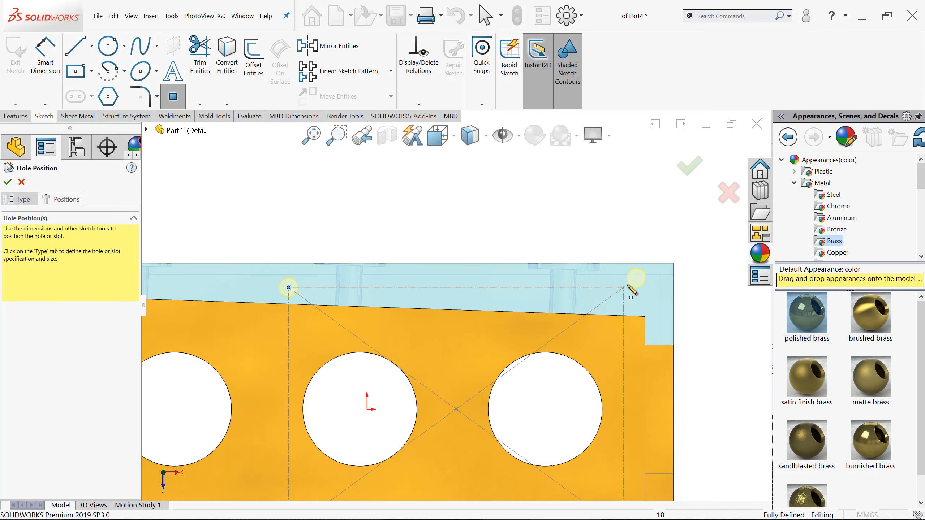
{"action": "scroll", "coordinate": [631, 290], "scroll_direction": "down", "scroll_amount": 2}
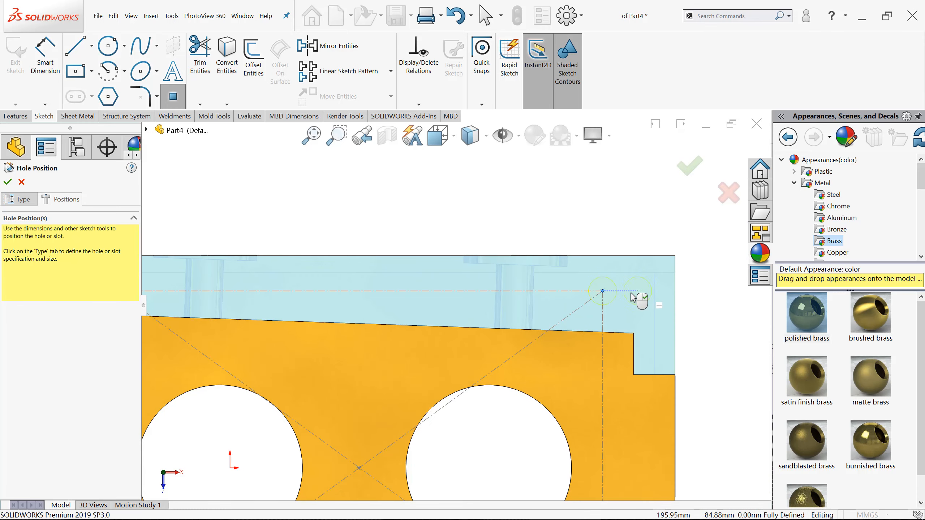
Place Ø13.5 hole positions at the construction rectangle's two lower corners and finish the hole feature
{"action": "scroll", "coordinate": [584, 363], "scroll_direction": "up", "scroll_amount": 2}
{"action": "scroll", "coordinate": [516, 422], "scroll_direction": "down", "scroll_amount": 2}
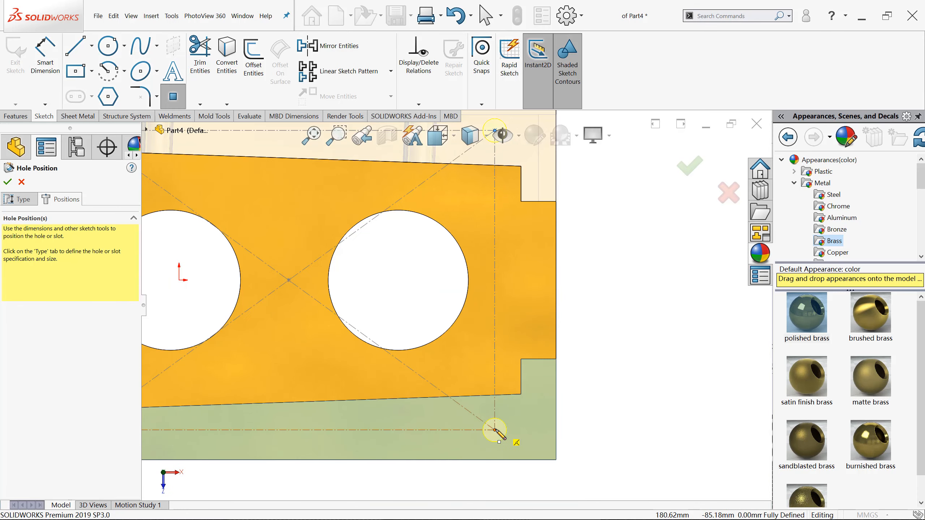
{"action": "scroll", "coordinate": [494, 429], "scroll_direction": "up", "scroll_amount": 2}
{"action": "scroll", "coordinate": [198, 405], "scroll_direction": "down", "scroll_amount": 3}
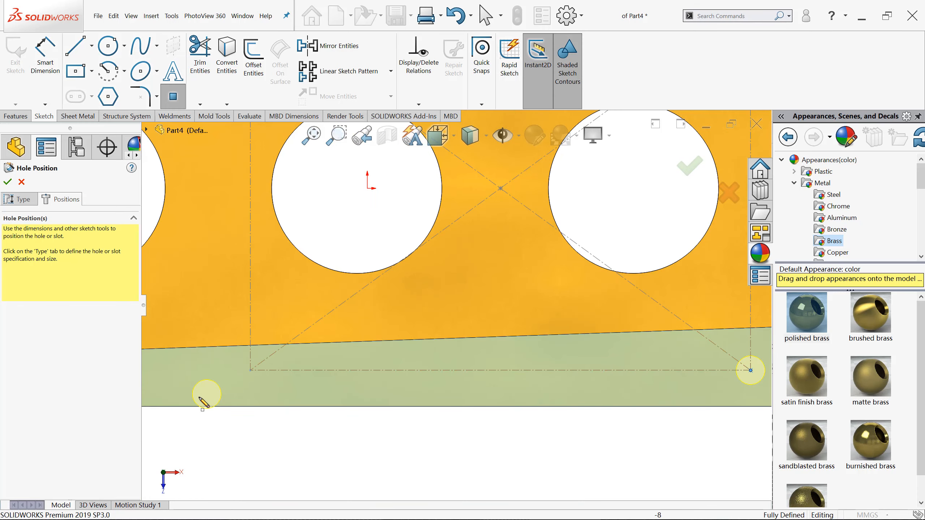
{"action": "left_click", "coordinate": [274, 360]}
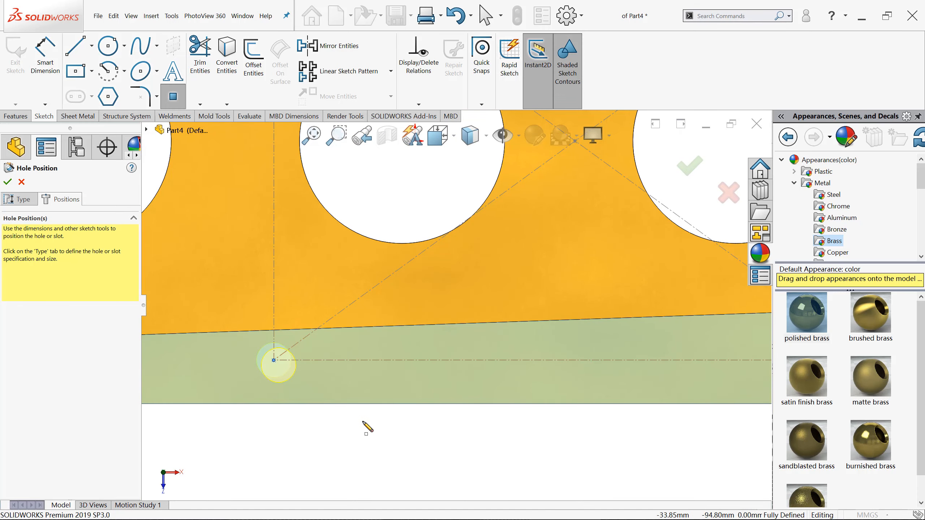
{"action": "scroll", "coordinate": [359, 447], "scroll_direction": "up", "scroll_amount": 5}
{"action": "left_click", "coordinate": [8, 182]}
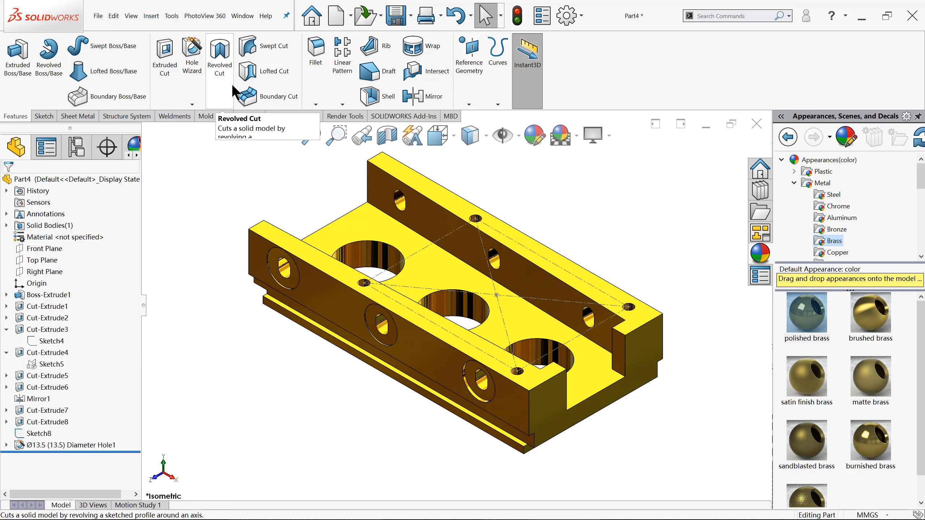
Start a Hole Wizard feature using the Straight Tap type and set the tapped hole's size to M12
{"action": "left_click", "coordinate": [192, 53]}
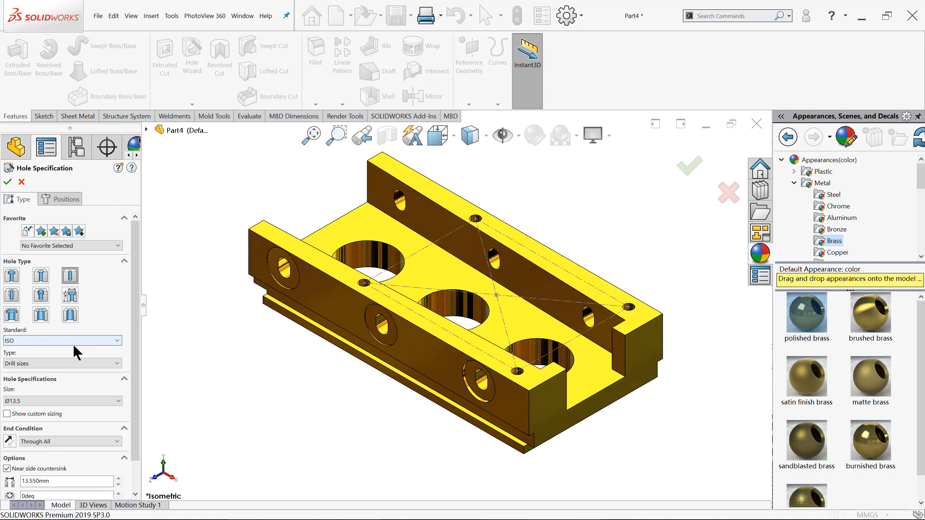
{"action": "left_click", "coordinate": [12, 295]}
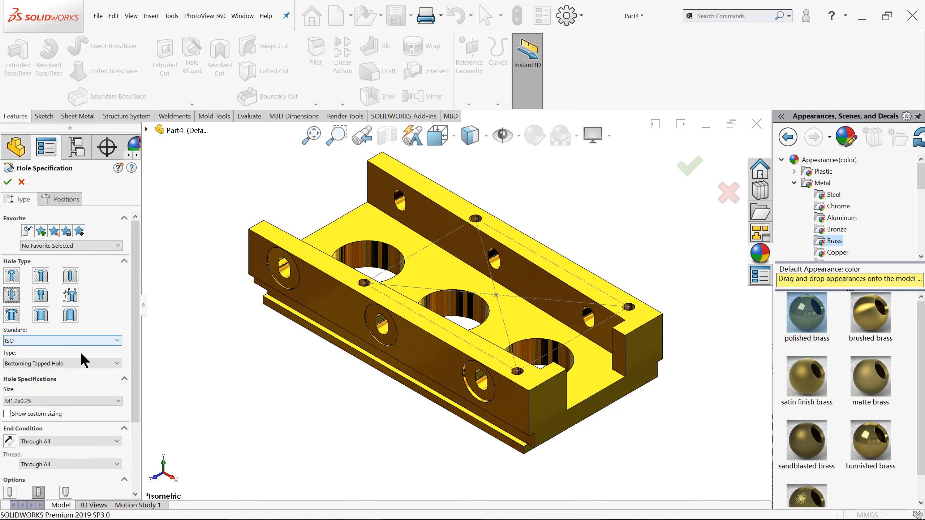
{"action": "left_click", "coordinate": [55, 400]}
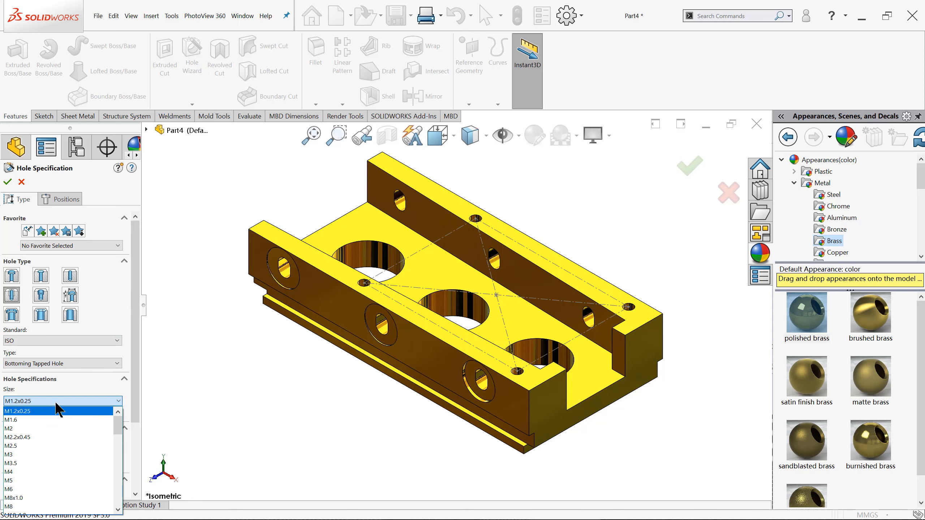
{"action": "left_click_drag", "start_coordinate": [116, 419], "coordinate": [110, 445]}
{"action": "left_click", "coordinate": [35, 409]}
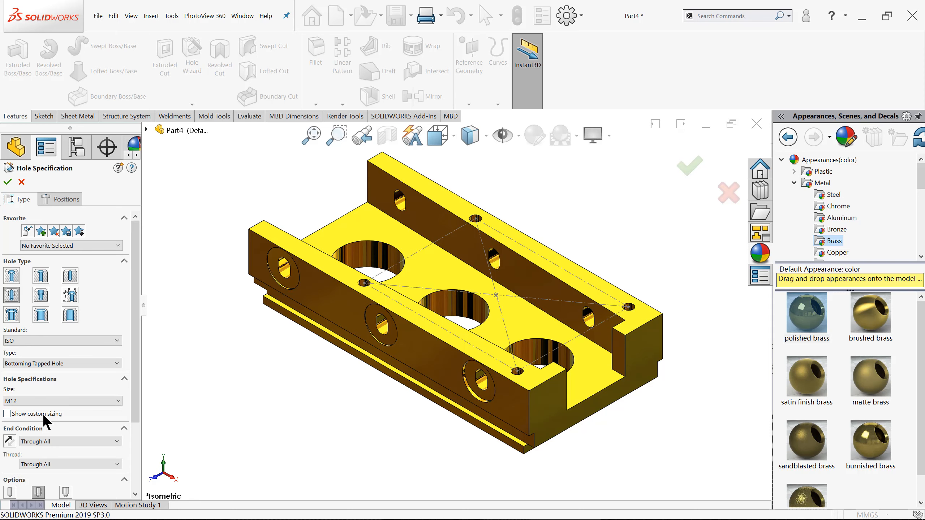
{"action": "left_click_drag", "start_coordinate": [133, 388], "coordinate": [125, 452]}
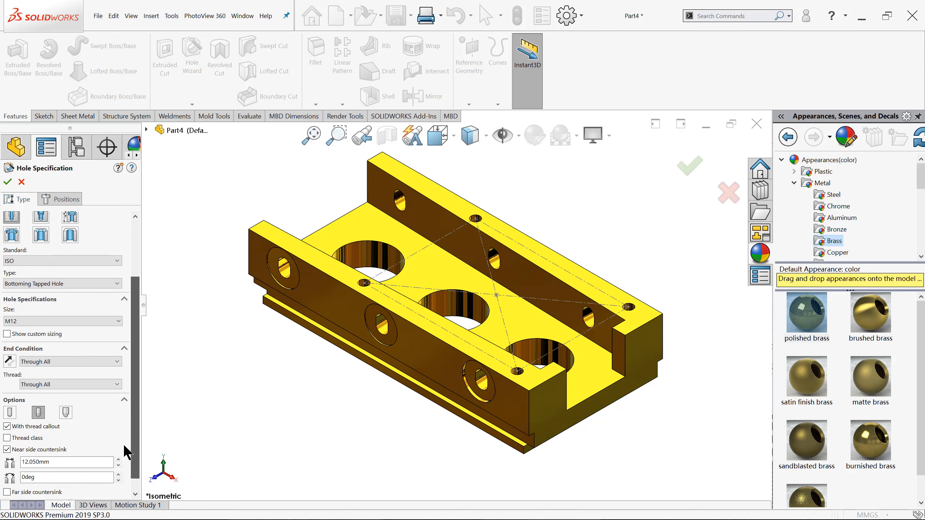
Place two M12 tapped holes freehand on the top rims, one on each side of the leftmost floor hole, and finish the feature
{"action": "left_click", "coordinate": [61, 199]}
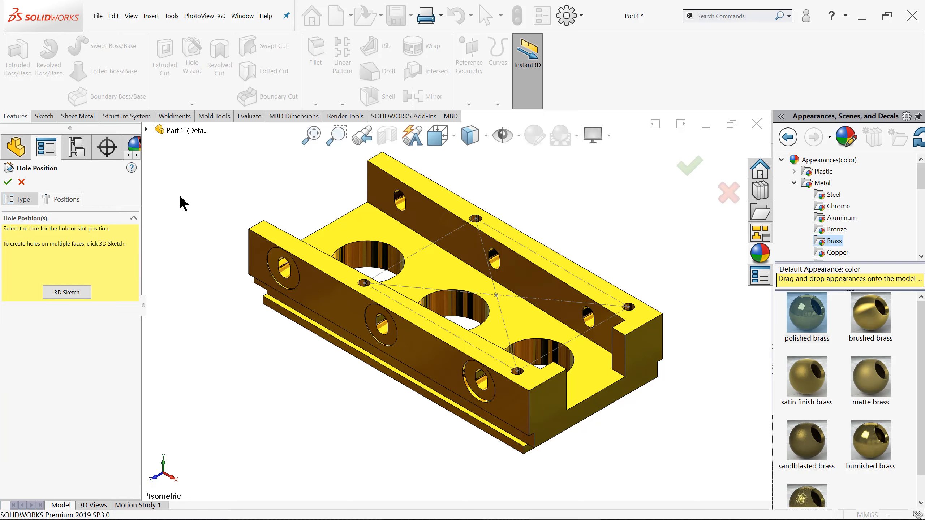
{"action": "left_click", "coordinate": [410, 181]}
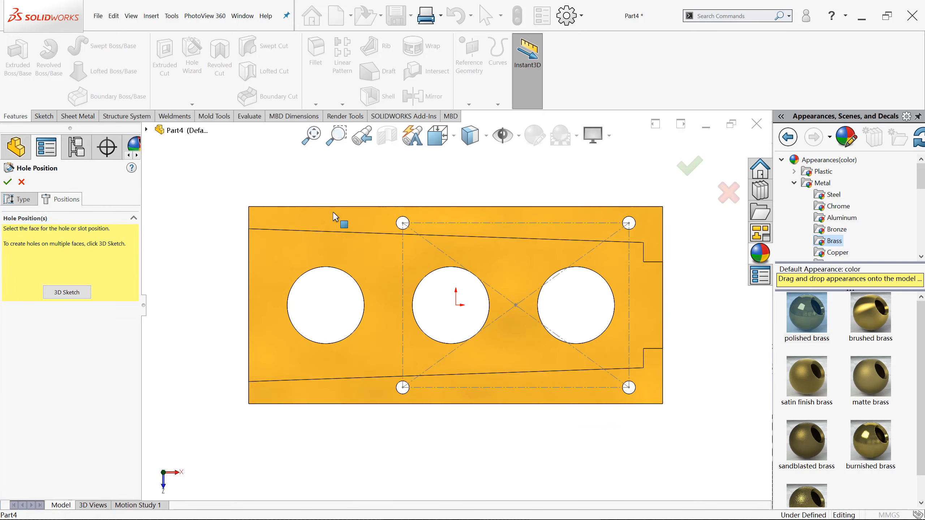
{"action": "scroll", "coordinate": [302, 218], "scroll_direction": "down", "scroll_amount": 1}
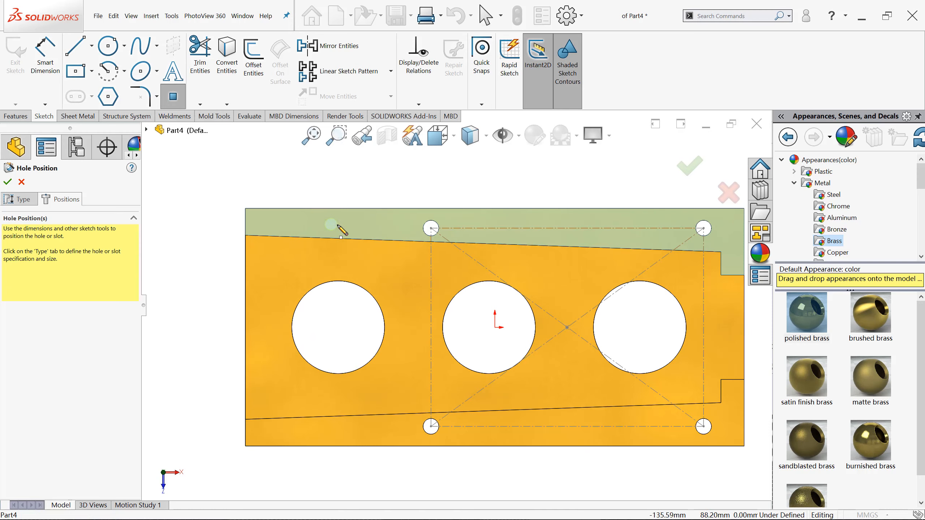
{"action": "left_click", "coordinate": [340, 224]}
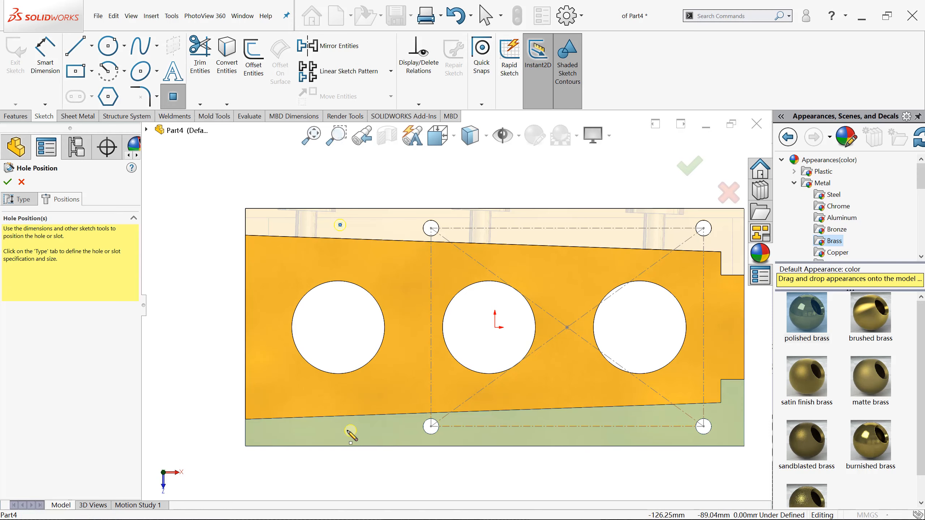
{"action": "left_click", "coordinate": [347, 430]}
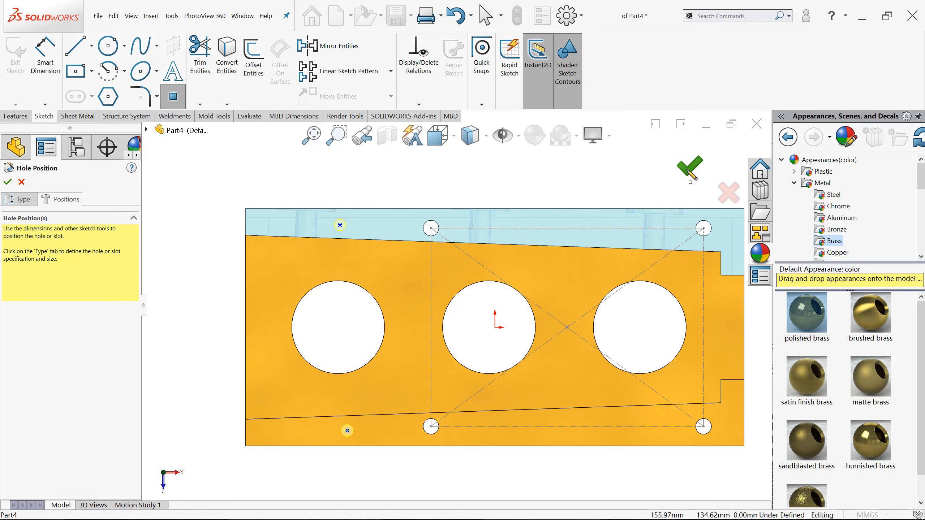
{"action": "key", "text": "Return"}
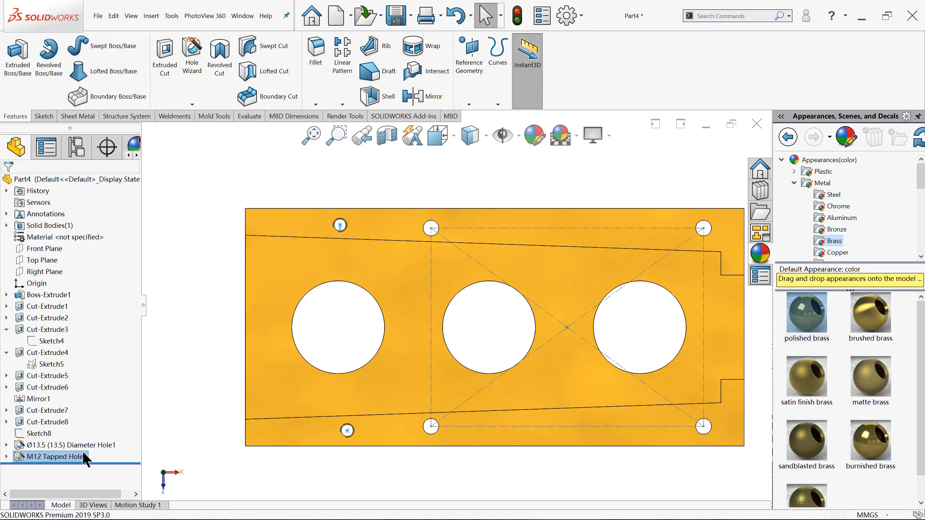
Edit the M12 tapped hole's position sketch and draw a centerline joining its two hole points
{"action": "left_click", "coordinate": [6, 456]}
{"action": "left_click", "coordinate": [39, 446]}
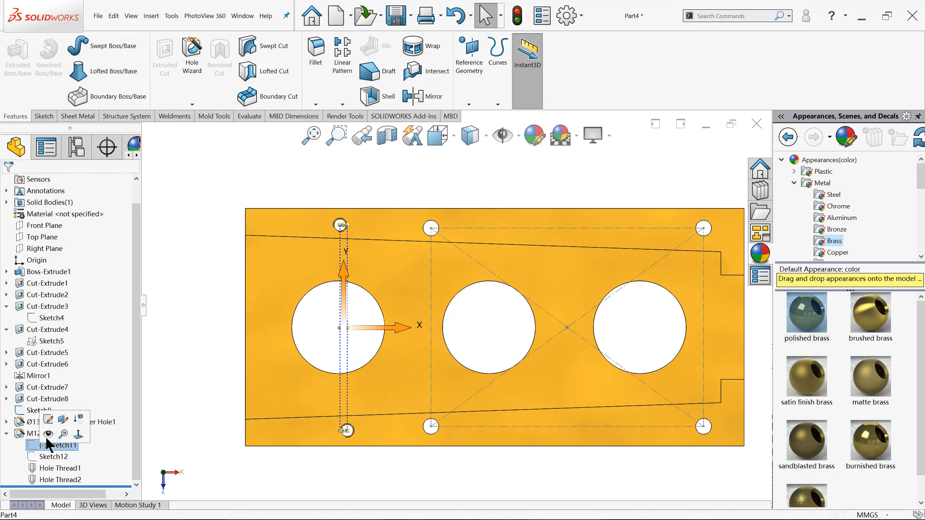
{"action": "left_click", "coordinate": [45, 437]}
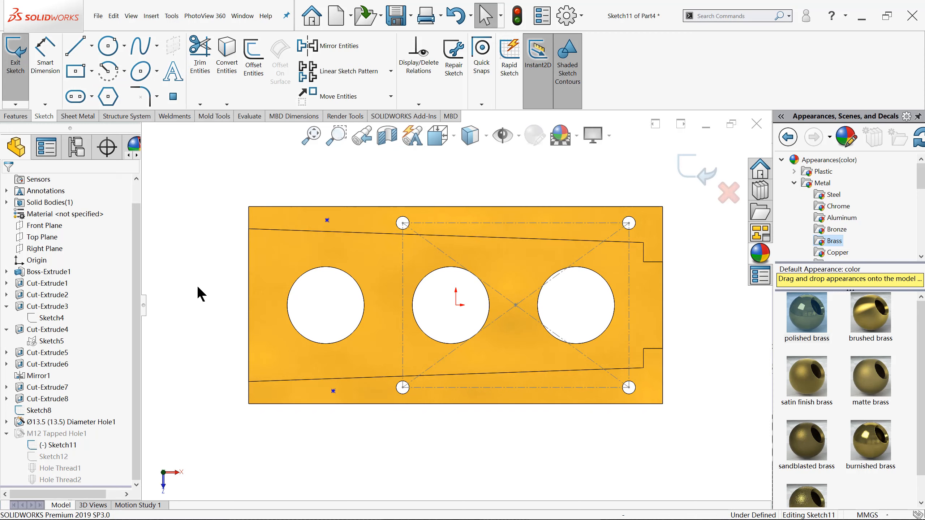
{"action": "key", "text": "s"}
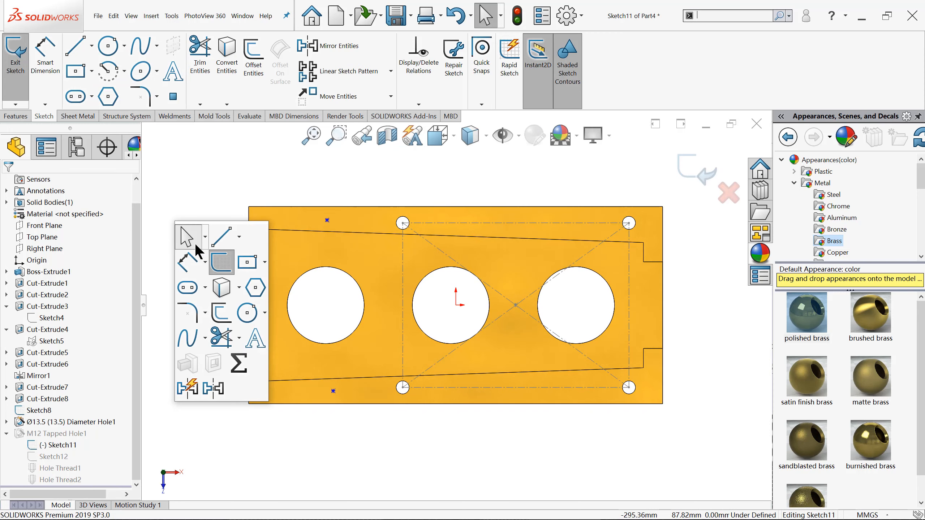
{"action": "left_click", "coordinate": [239, 237]}
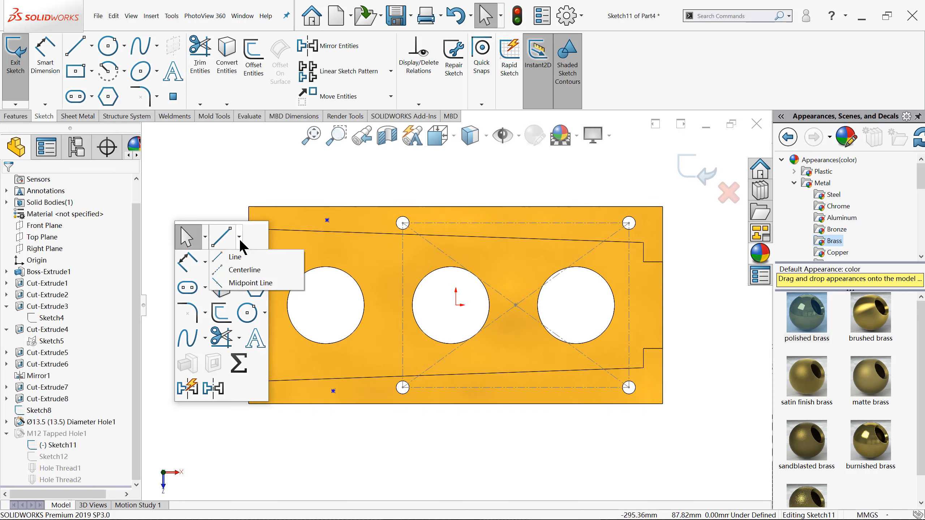
{"action": "left_click", "coordinate": [282, 270]}
{"action": "left_click", "coordinate": [327, 220]}
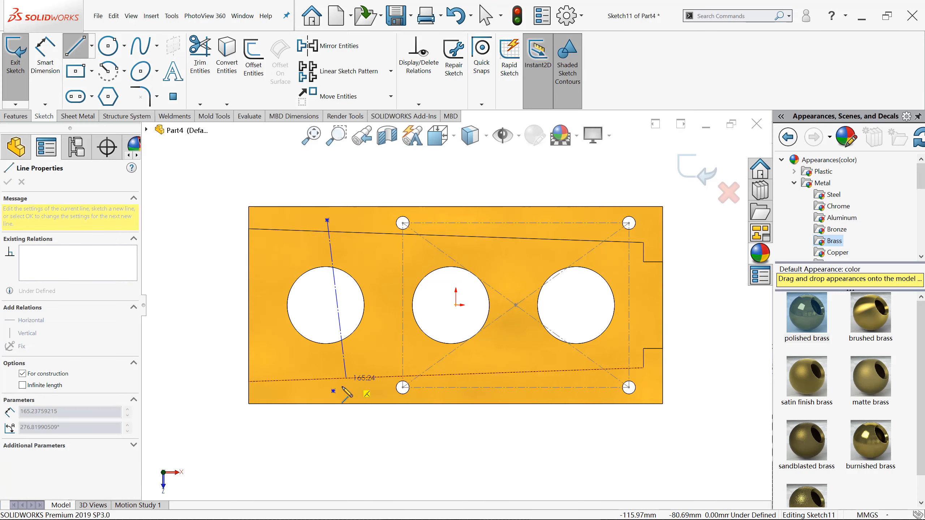
{"action": "left_click", "coordinate": [333, 391]}
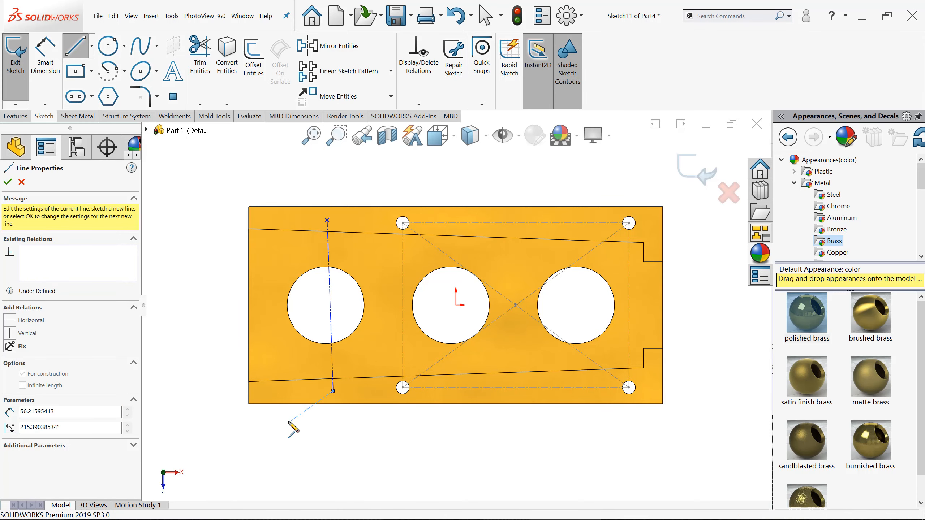
{"action": "key", "text": "Escape"}
{"action": "key", "text": "Escape"}
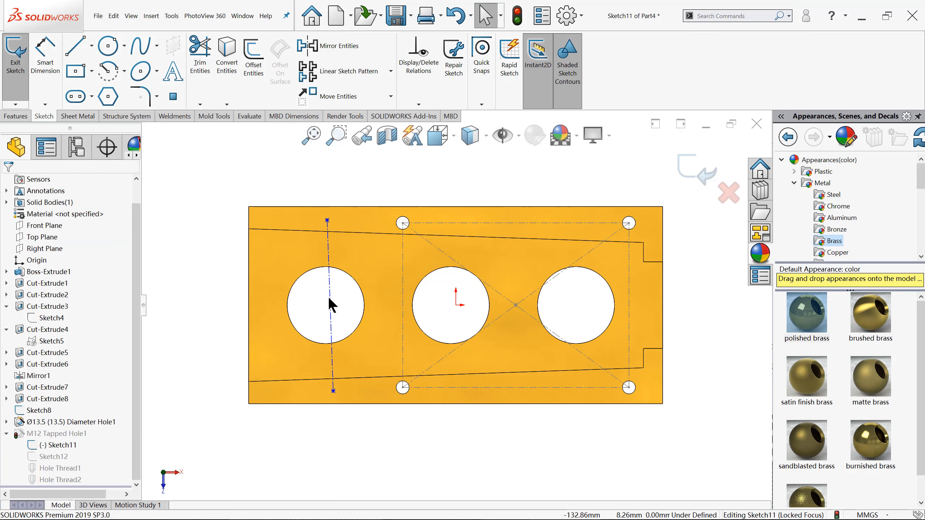
Make the centerline between the two tapped-hole points vertical
{"action": "left_click", "coordinate": [330, 302]}
{"action": "left_click", "coordinate": [368, 257]}
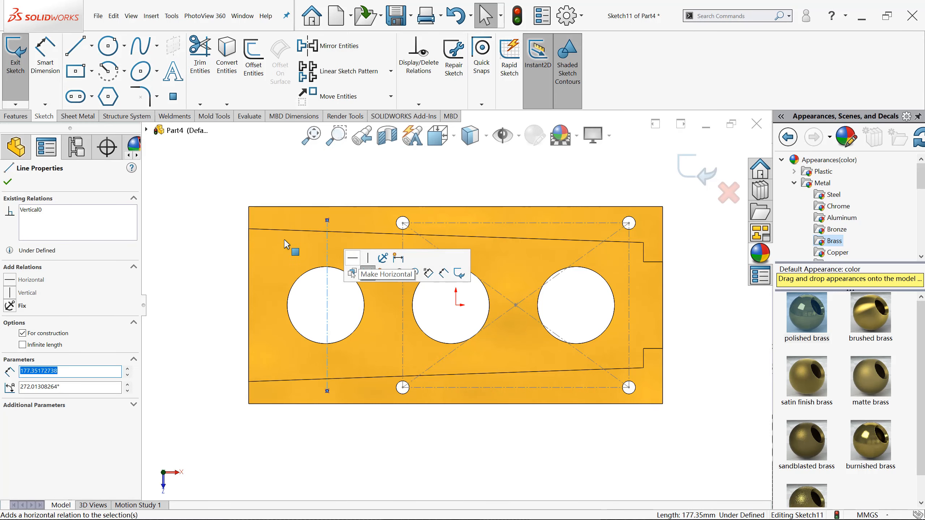
{"action": "left_click", "coordinate": [190, 251]}
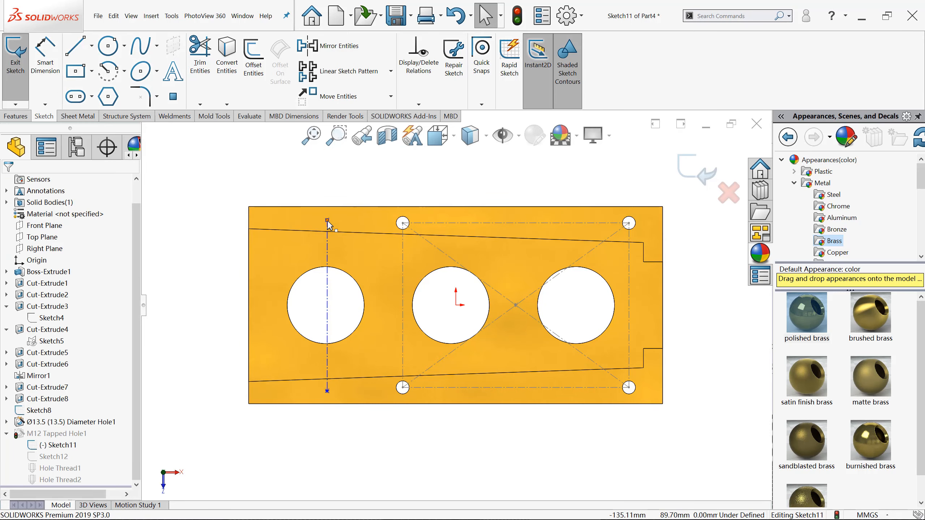
Align both tapped-hole points horizontally with the adjacent left-hand corners of the construction rectangle
{"action": "left_click", "coordinate": [327, 220]}
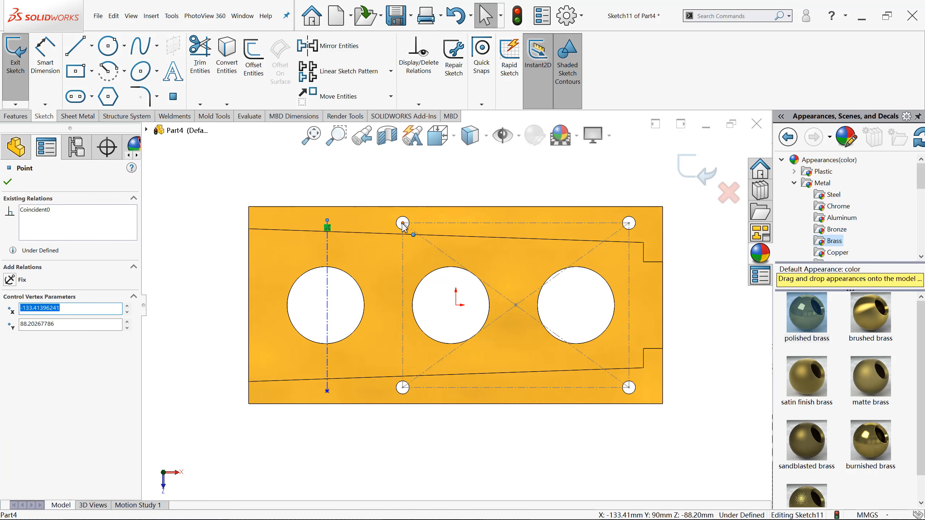
{"action": "left_click", "coordinate": [403, 224], "text": "ctrl"}
{"action": "left_click", "coordinate": [424, 188]}
{"action": "left_click", "coordinate": [354, 166]}
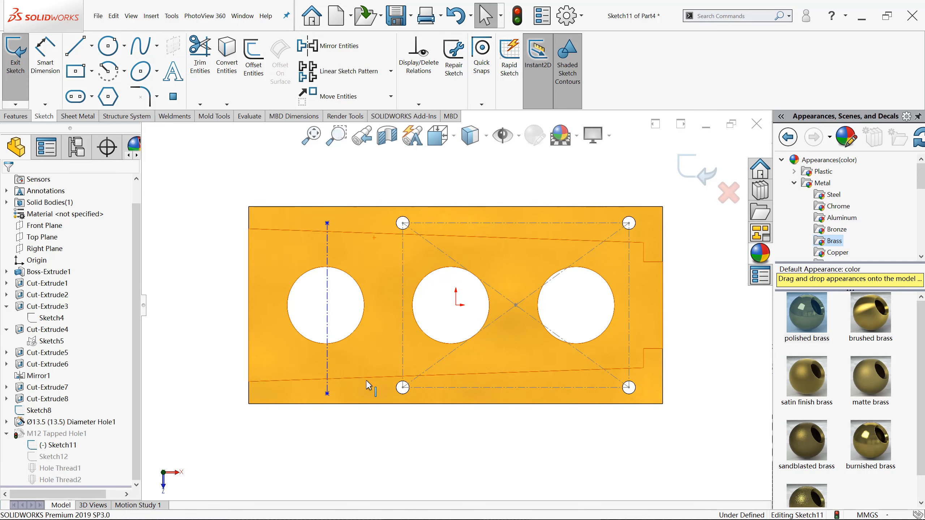
{"action": "left_click", "coordinate": [337, 394]}
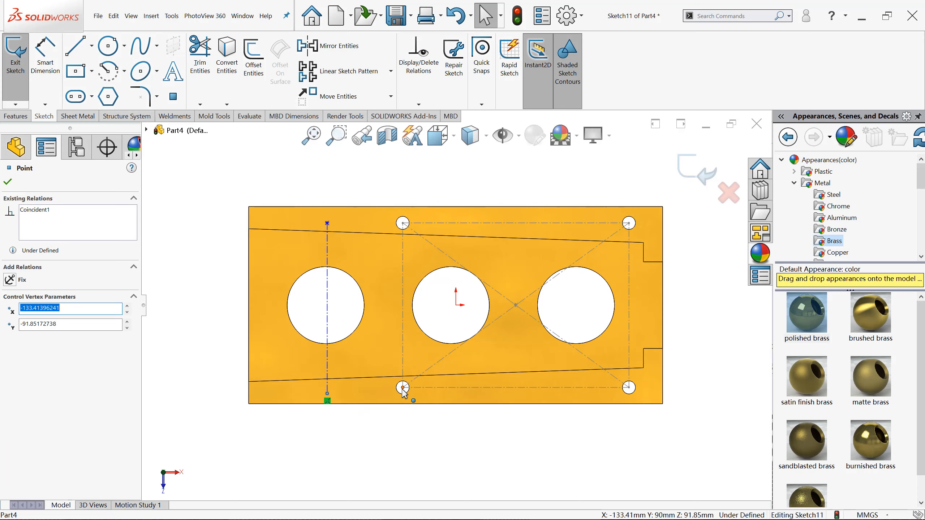
{"action": "left_click", "coordinate": [402, 388], "text": "ctrl"}
{"action": "left_click", "coordinate": [425, 351]}
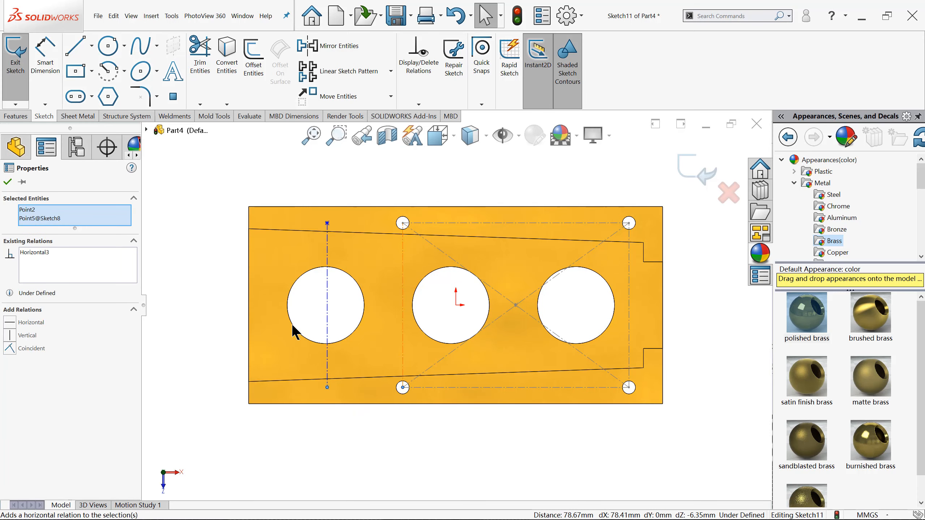
{"action": "key", "text": "Escape"}
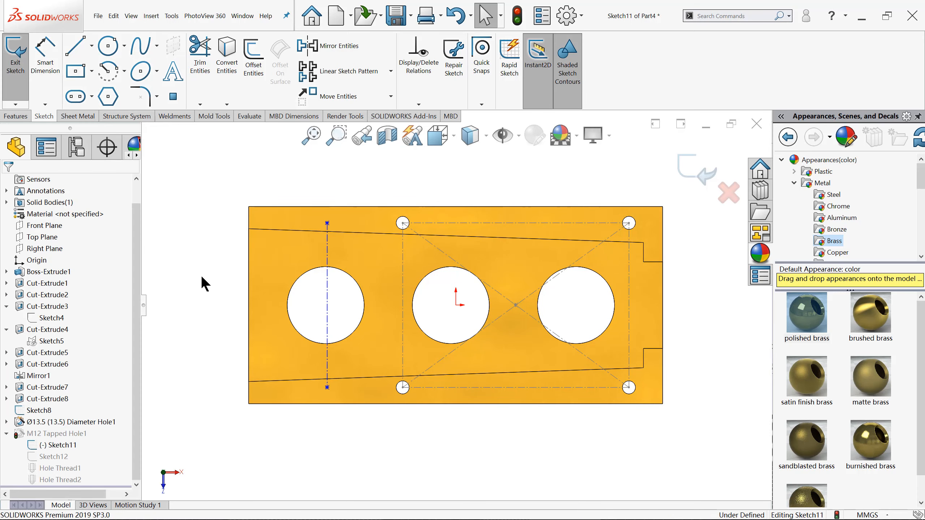
Dimension the tapped-hole centerline 110 mm from the block's left-hand edge and exit the position sketch
{"action": "left_click", "coordinate": [45, 58]}
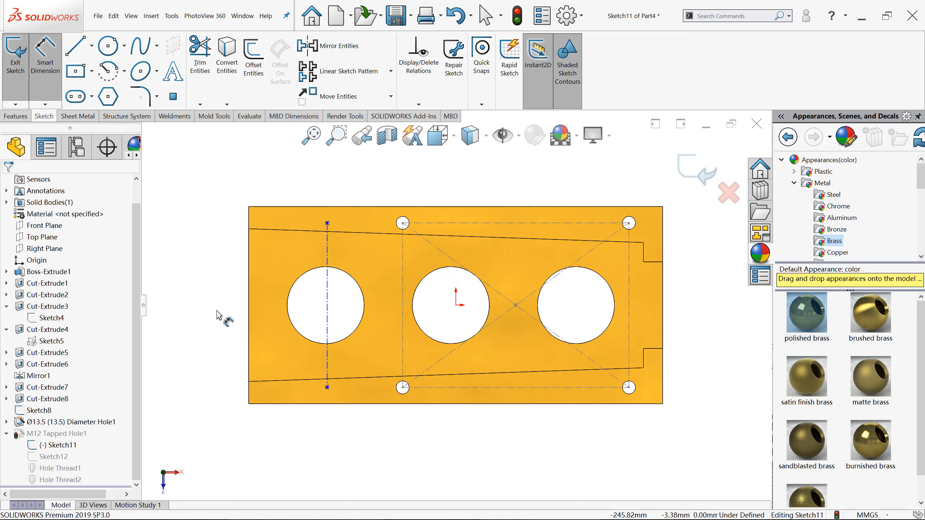
{"action": "left_click", "coordinate": [326, 355]}
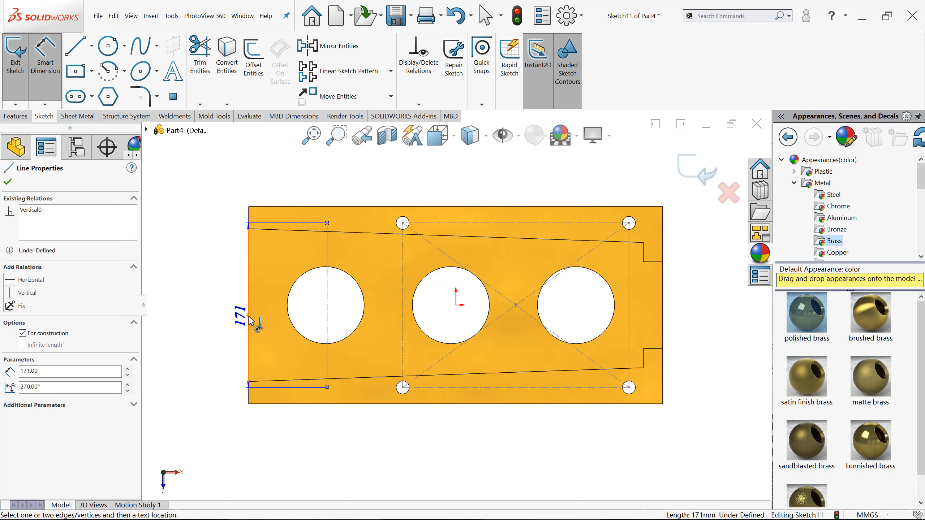
{"action": "left_click", "coordinate": [250, 319]}
{"action": "left_click", "coordinate": [289, 435]}
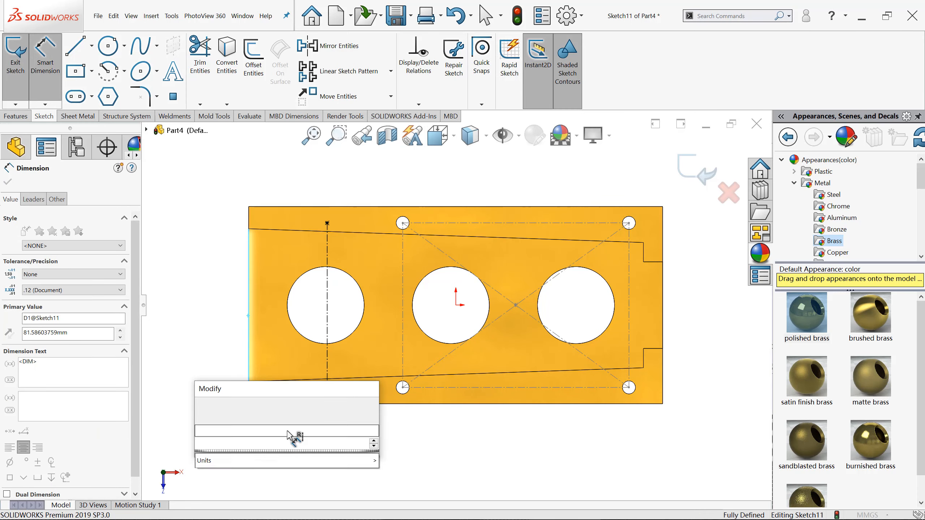
{"action": "type", "text": "110"}
{"action": "key", "text": "Return"}
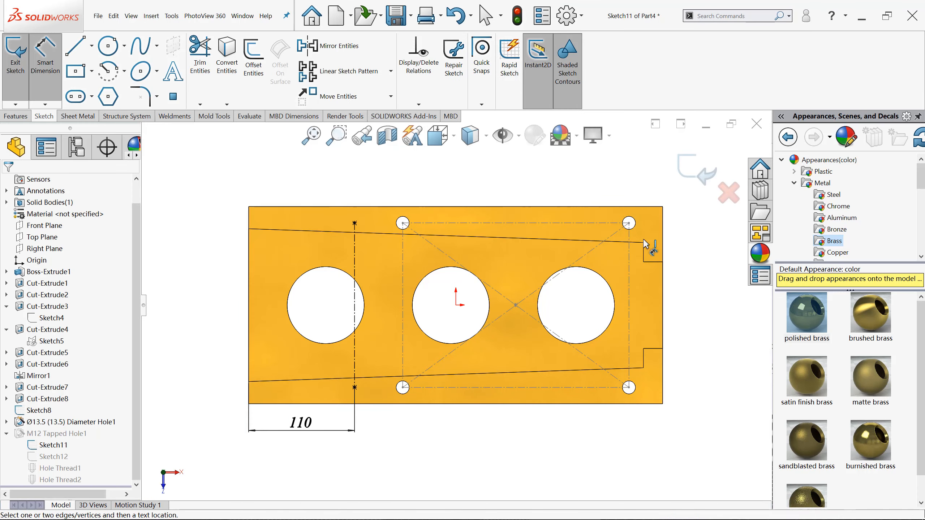
{"action": "key", "text": "ctrl+b"}
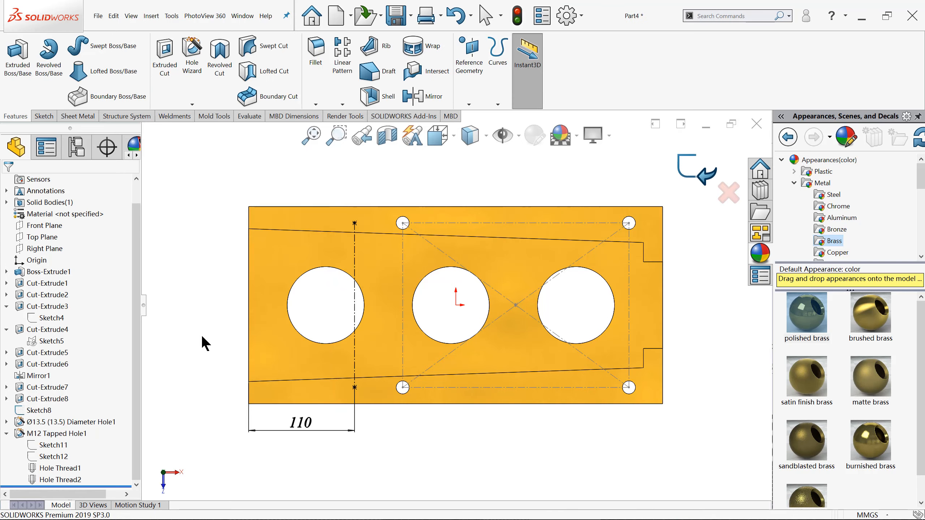
Hide the construction-rectangle sketch and collapse the M12 tapped hole feature in the tree
{"action": "key", "text": "ctrl+7"}
{"action": "scroll", "coordinate": [305, 292], "scroll_direction": "down", "scroll_amount": 3}
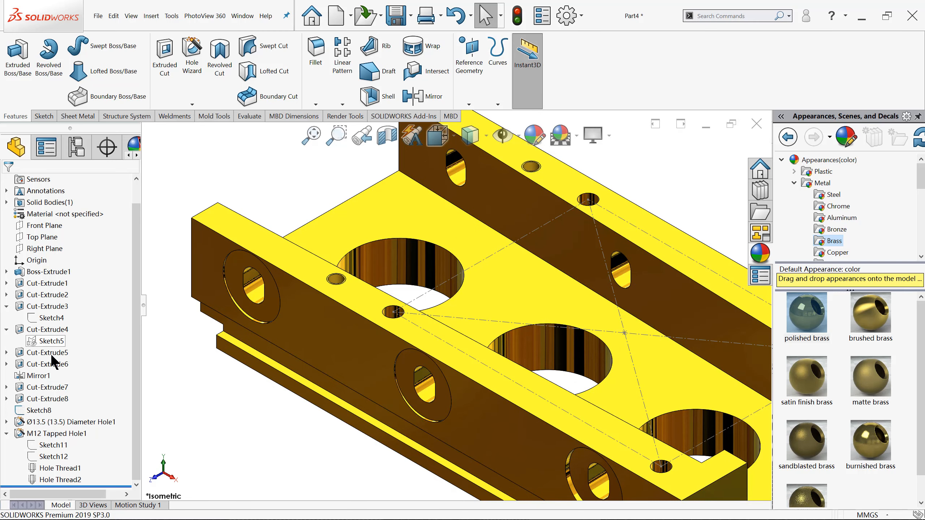
{"action": "left_click", "coordinate": [37, 410]}
{"action": "left_click", "coordinate": [192, 420]}
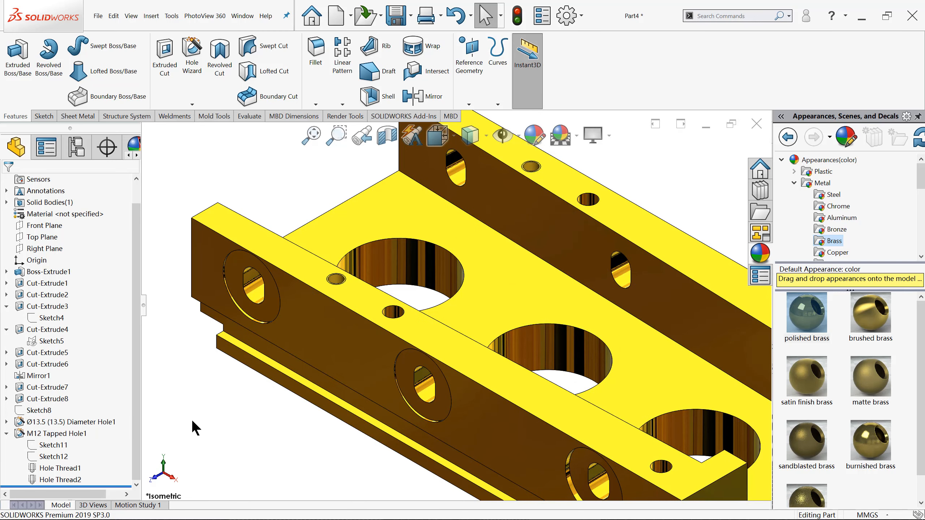
{"action": "left_click", "coordinate": [6, 434]}
{"action": "scroll", "coordinate": [250, 434], "scroll_direction": "up", "scroll_amount": 3}
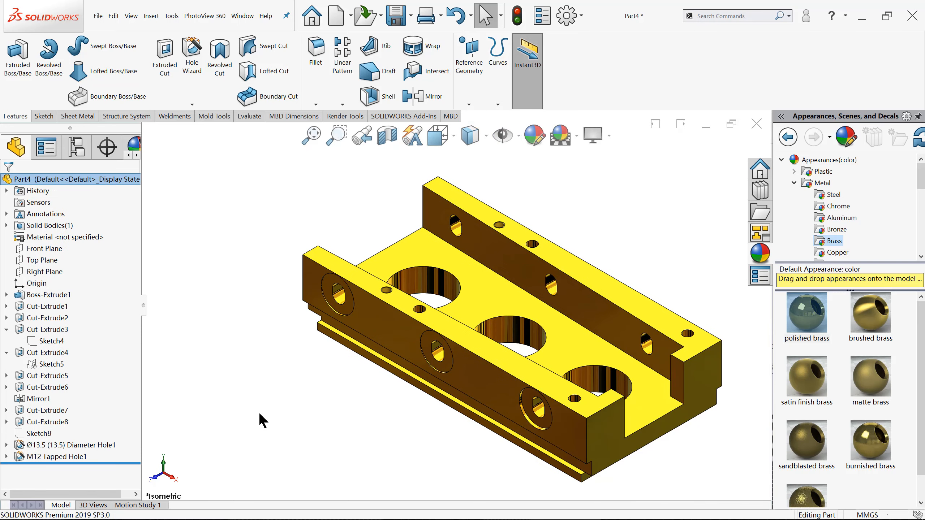
{"action": "key", "text": "f"}
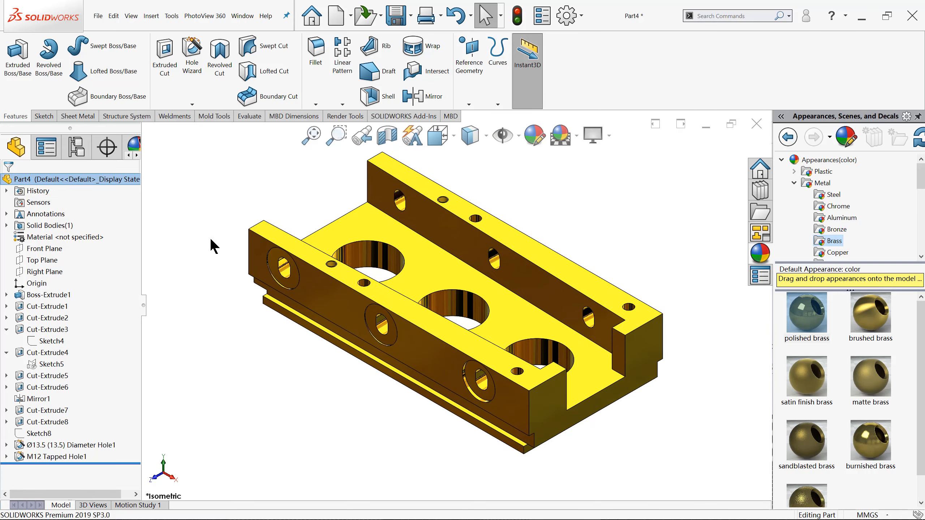
Fillet the two vertical inside corners where the tapered pocket walls meet the end lugs with a 6 mm radius
{"action": "left_click", "coordinate": [315, 49]}
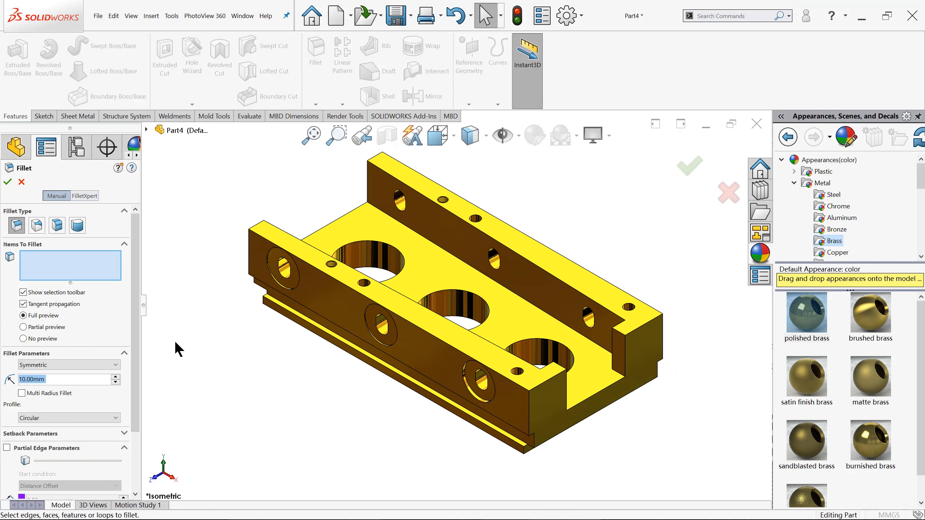
{"action": "type", "text": "6"}
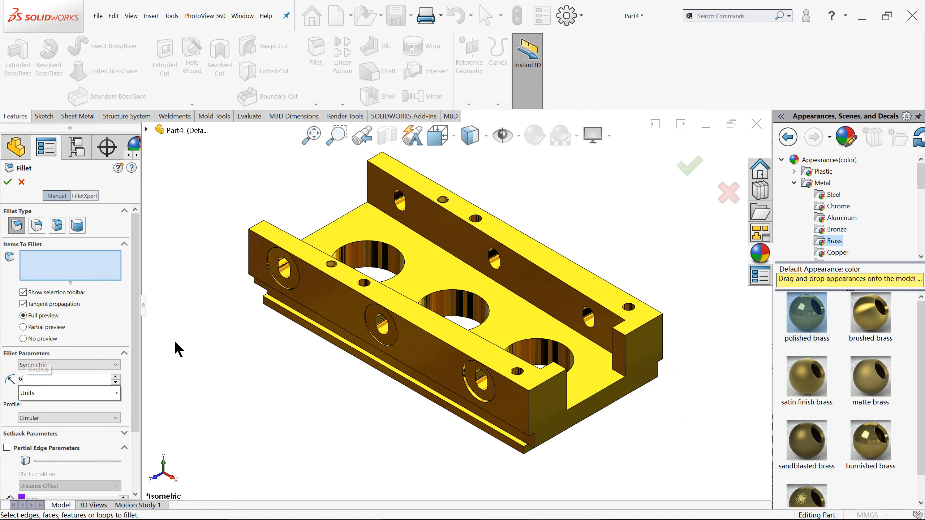
{"action": "key", "text": "Return"}
{"action": "scroll", "coordinate": [627, 335], "scroll_direction": "down", "scroll_amount": 2}
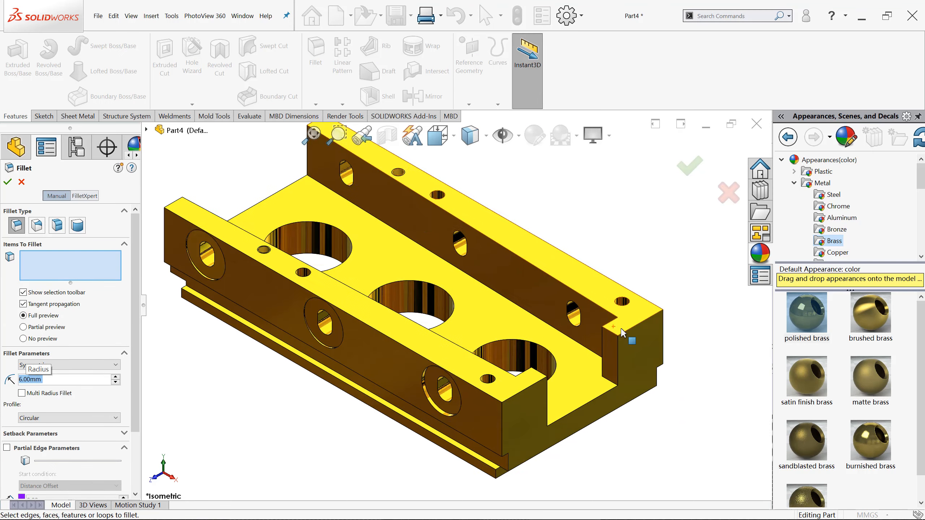
{"action": "middle_click_drag", "start_coordinate": [585, 326], "coordinate": [596, 493]}
{"action": "left_click", "coordinate": [692, 371]}
{"action": "scroll", "coordinate": [692, 370], "scroll_direction": "up", "scroll_amount": 3}
{"action": "scroll", "coordinate": [568, 355], "scroll_direction": "down", "scroll_amount": 5}
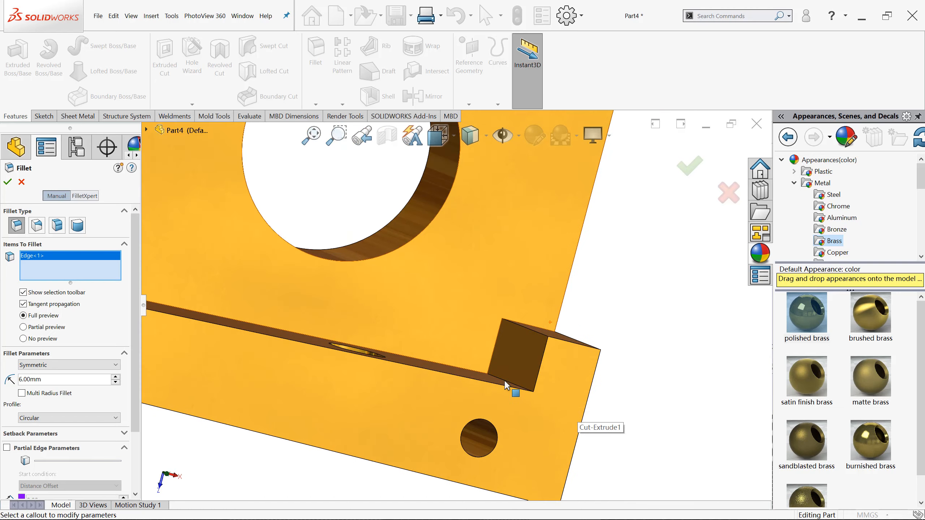
{"action": "left_click", "coordinate": [503, 381]}
{"action": "scroll", "coordinate": [505, 382], "scroll_direction": "up", "scroll_amount": 4}
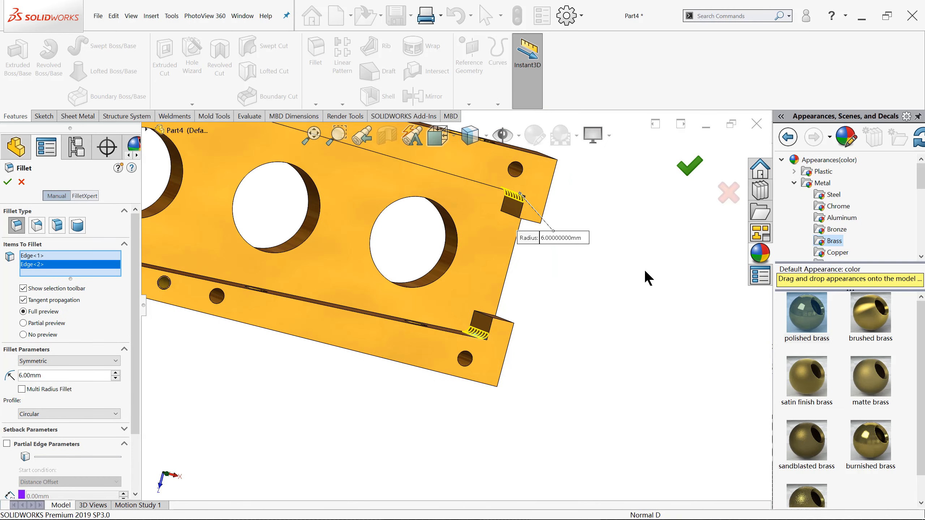
{"action": "middle_click_drag", "start_coordinate": [609, 315], "coordinate": [446, 317]}
{"action": "key", "text": "ctrl+7"}
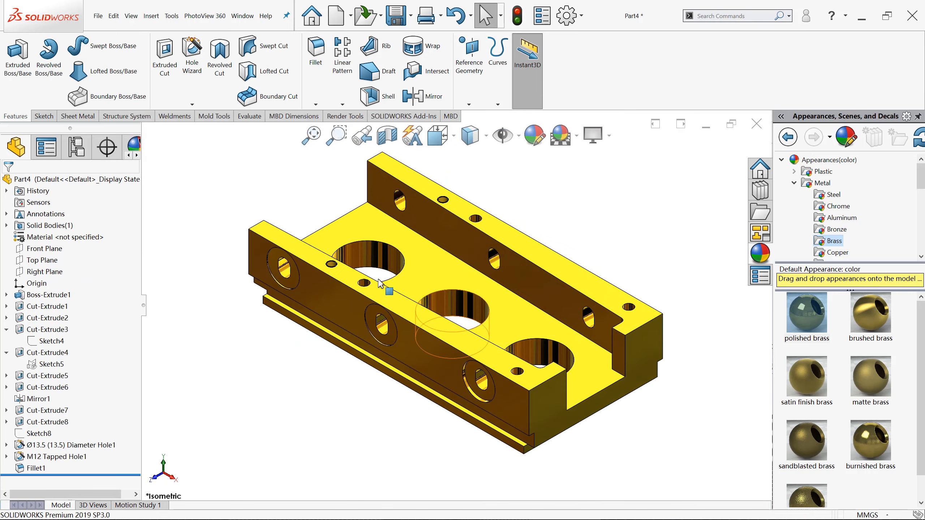
Fillet the two bottom edges where the end lugs meet the pocket floor with a 10 mm radius
{"action": "left_click", "coordinate": [314, 53]}
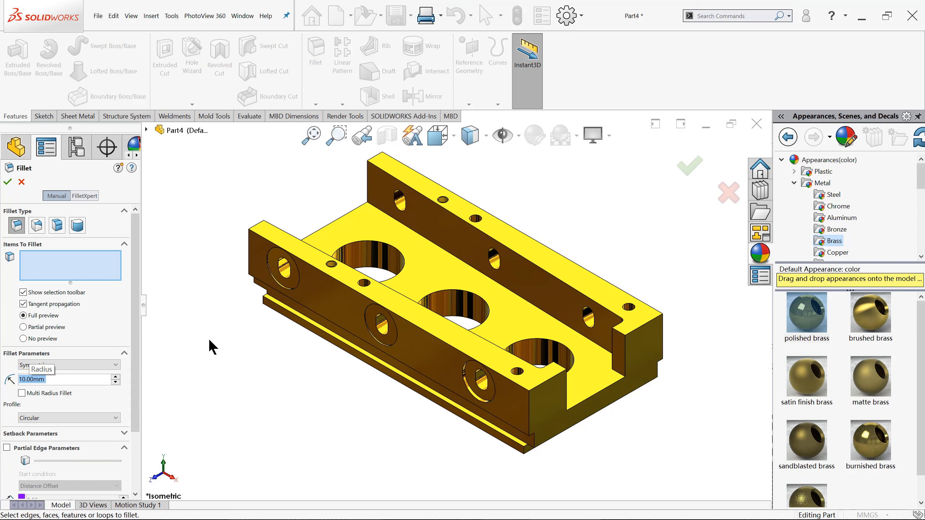
{"action": "left_click", "coordinate": [618, 374]}
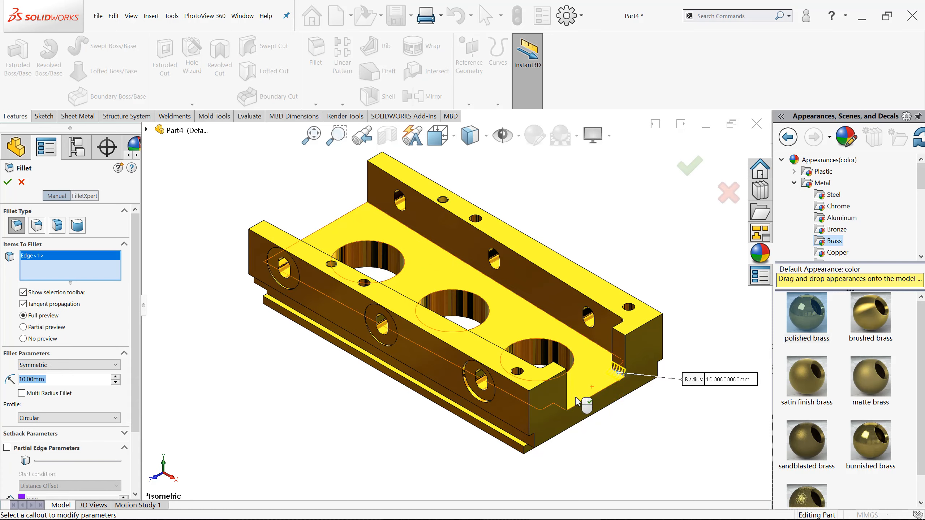
{"action": "left_click", "coordinate": [564, 414]}
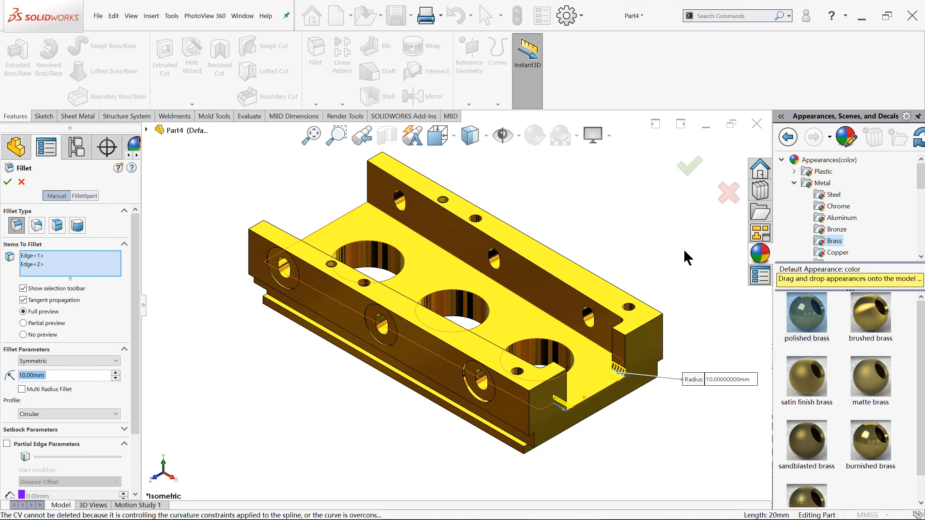
{"action": "left_click", "coordinate": [684, 172]}
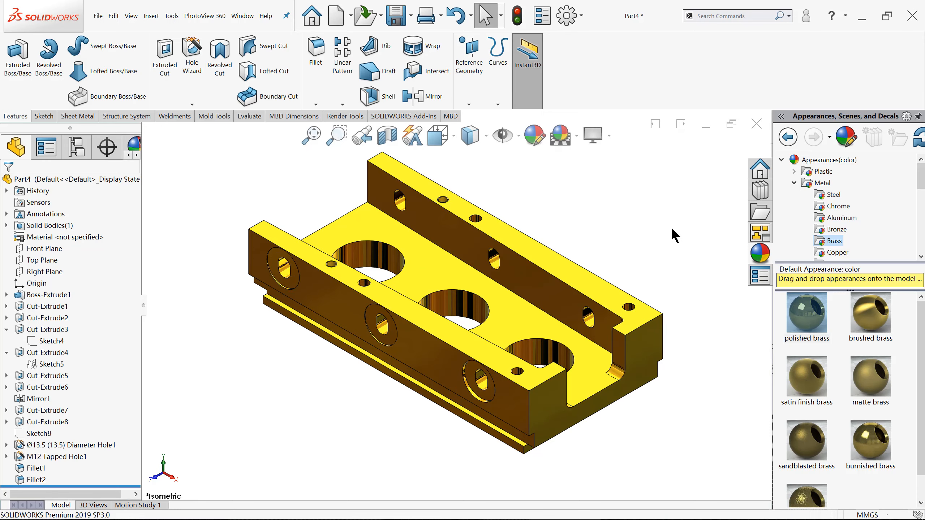
Chamfer the top inner edges of both end lugs 5 mm at 45 degrees
{"action": "left_click", "coordinate": [315, 106]}
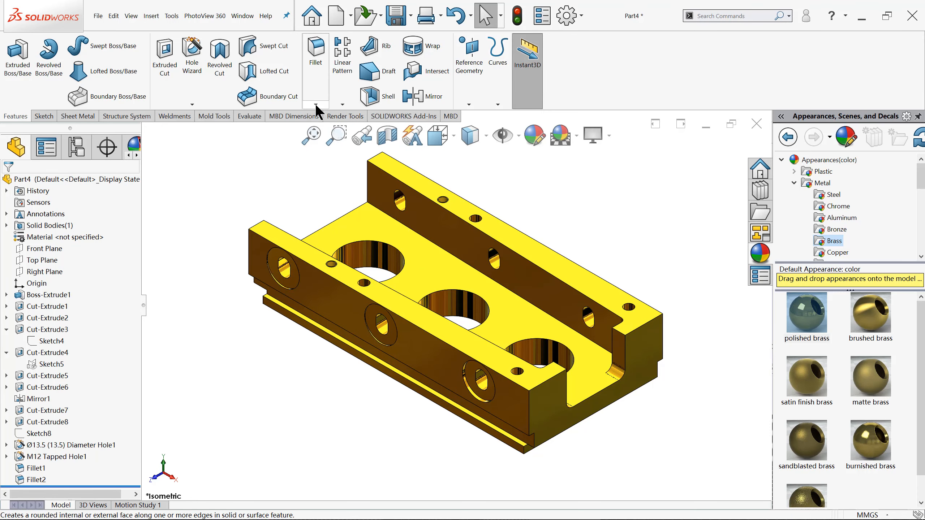
{"action": "left_click", "coordinate": [324, 130]}
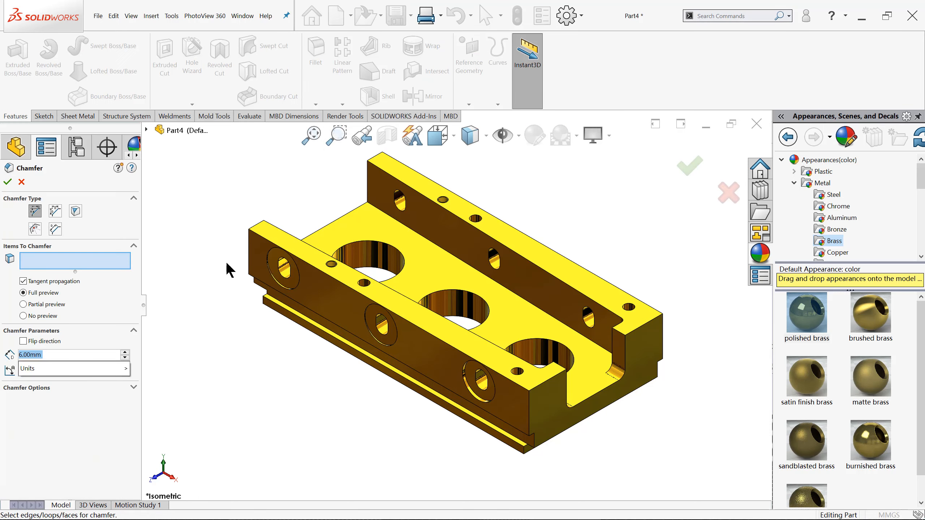
{"action": "left_click", "coordinate": [621, 337]}
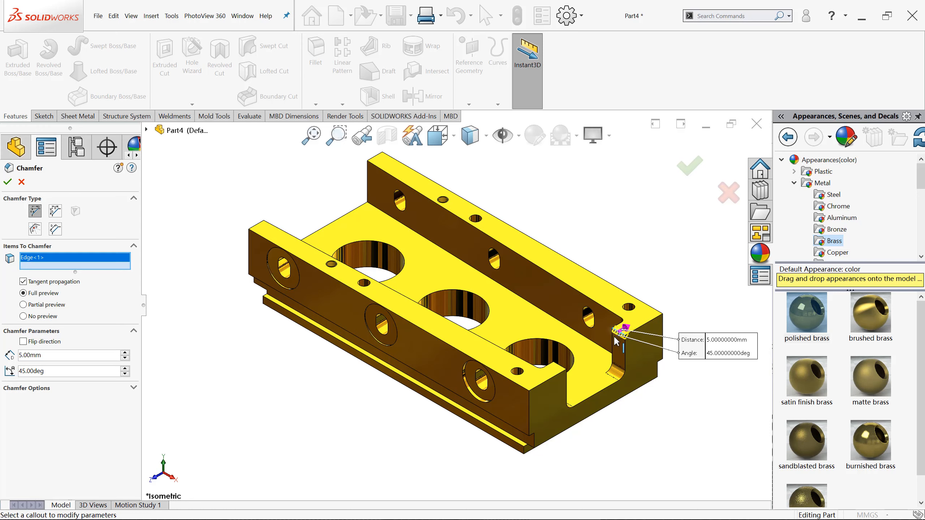
{"action": "left_click", "coordinate": [562, 368]}
{"action": "left_click", "coordinate": [689, 166]}
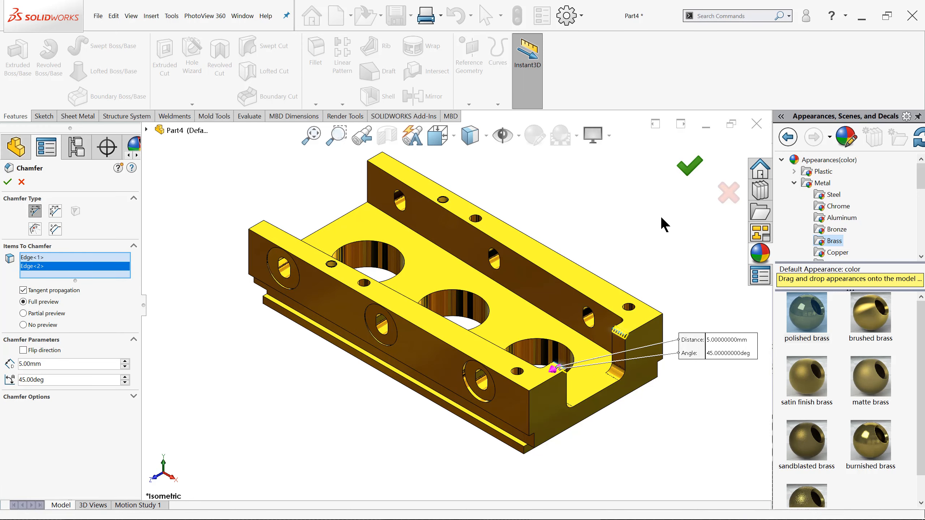
{"action": "middle_click_drag", "start_coordinate": [605, 295], "coordinate": [676, 343]}
{"action": "key", "text": "ctrl+7"}
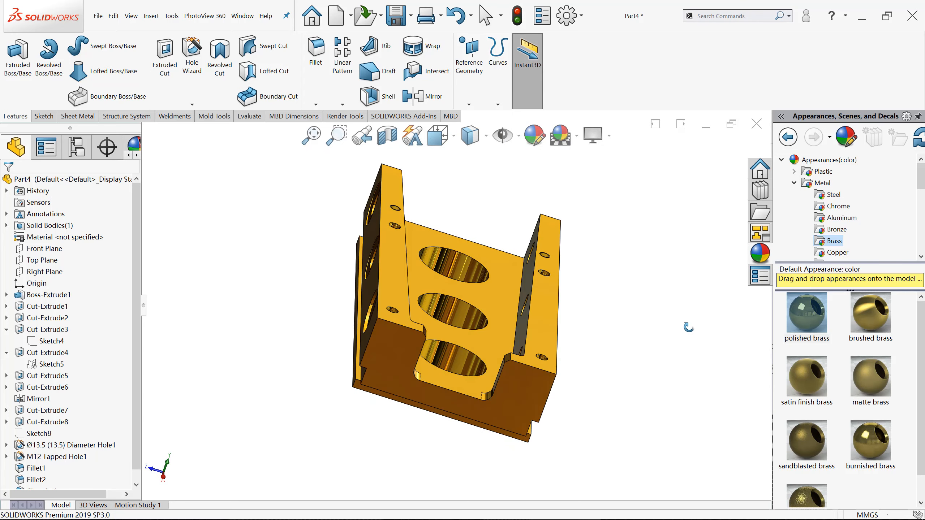